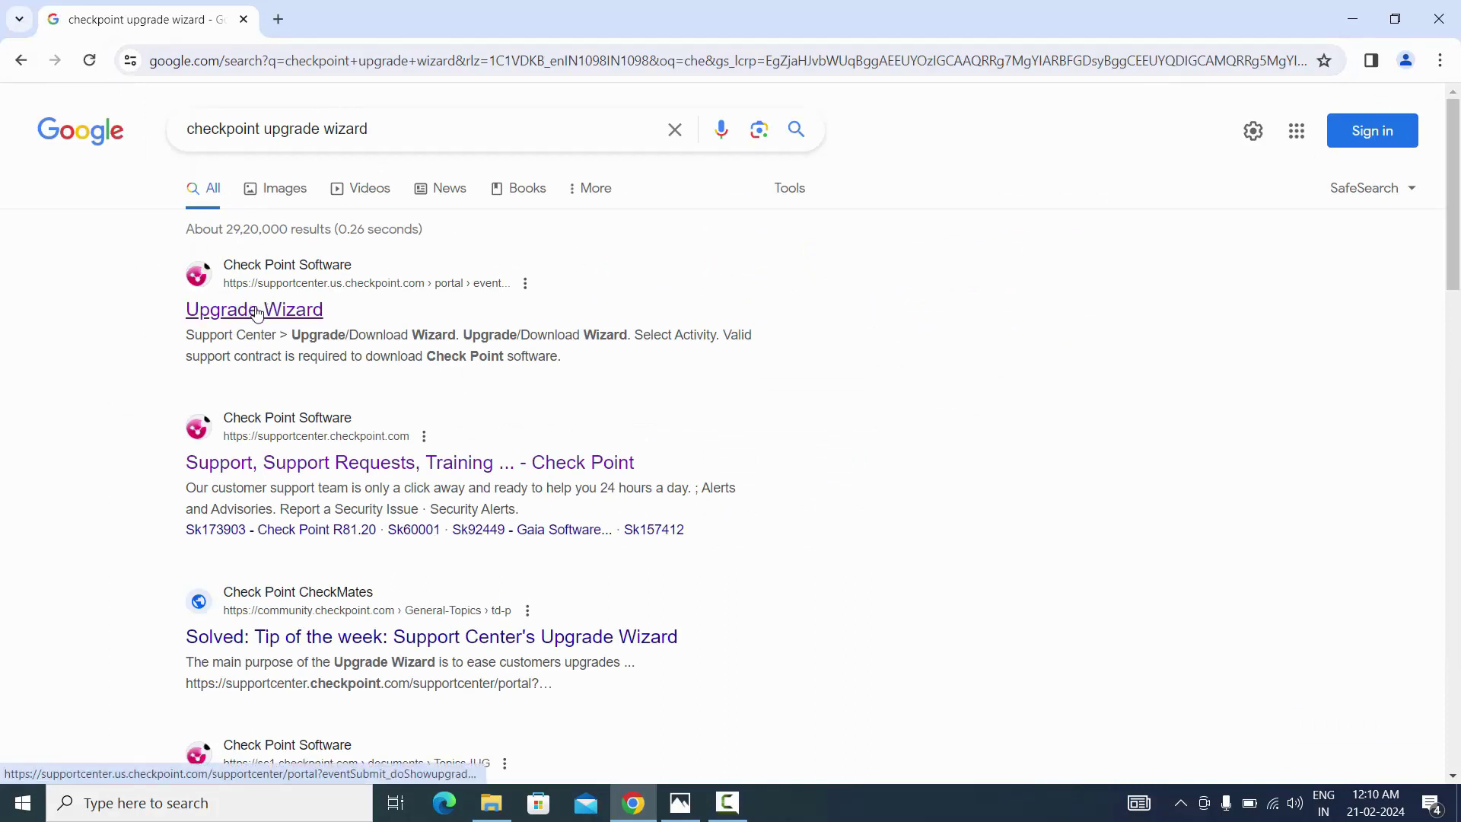
Open the Upgrade Wizard result and search the Support Center for 'R81.10'
click(257, 310)
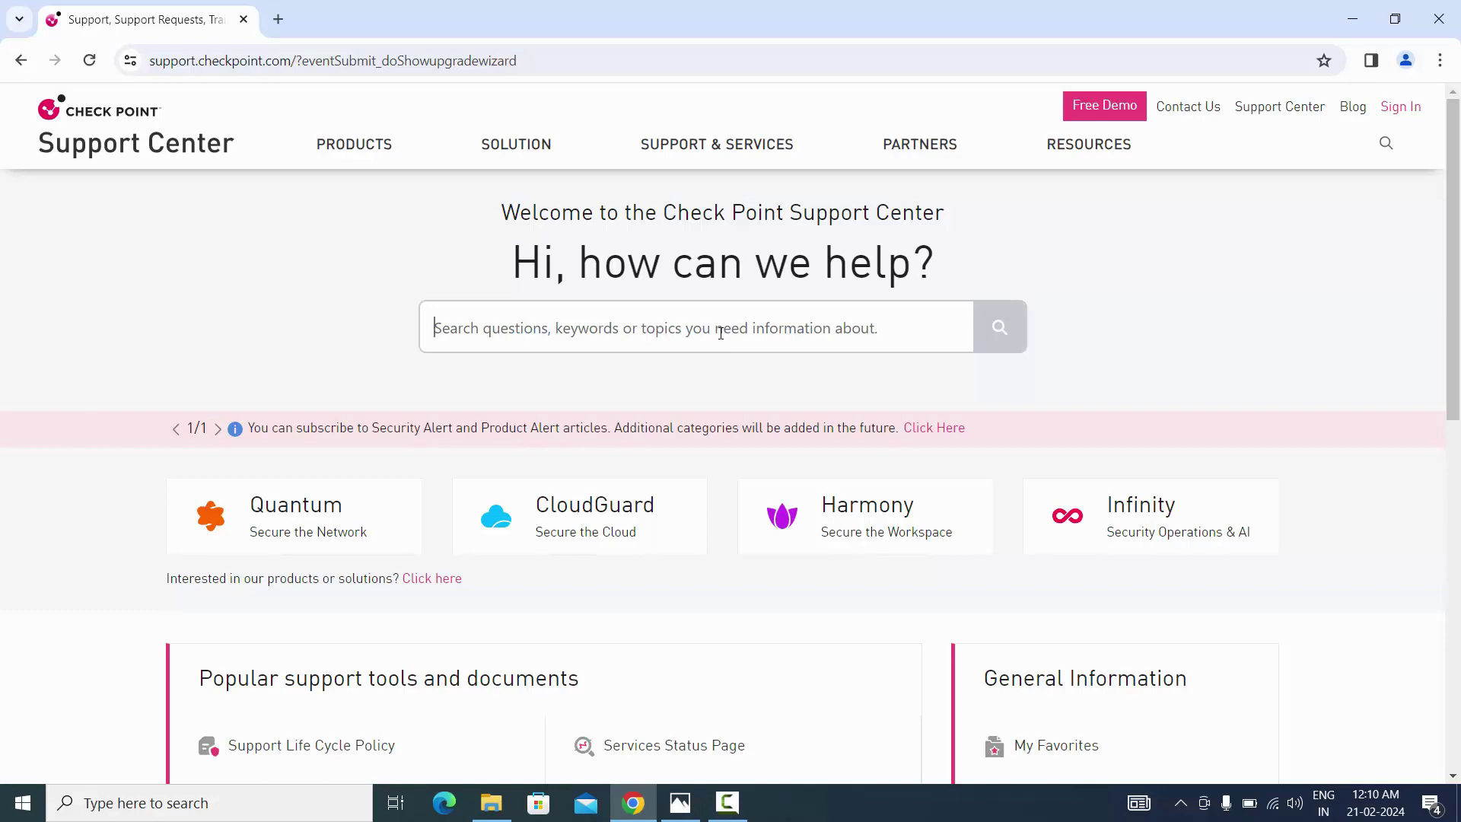
text(R)
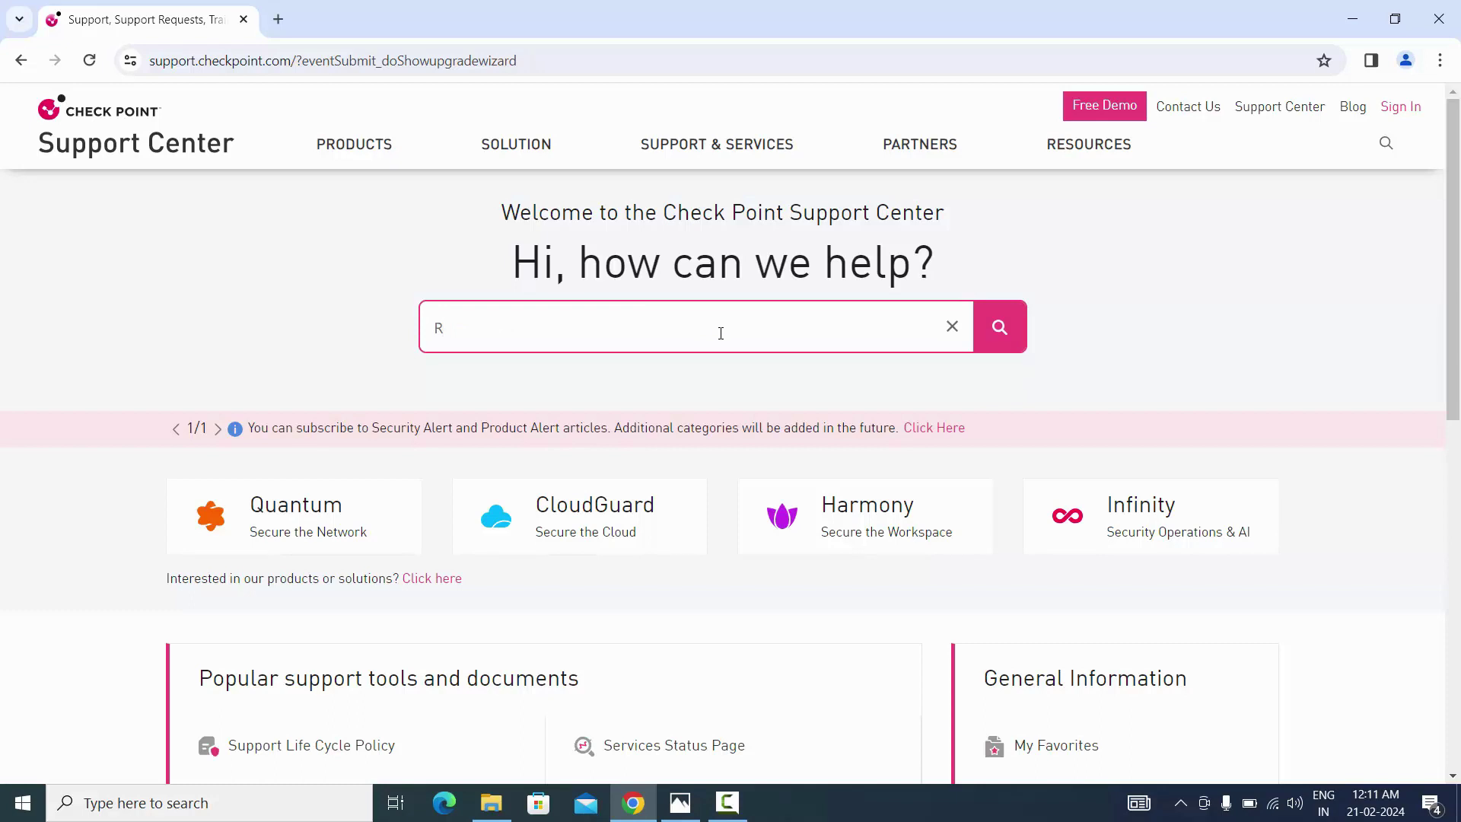
text(81.10)
key(Return)
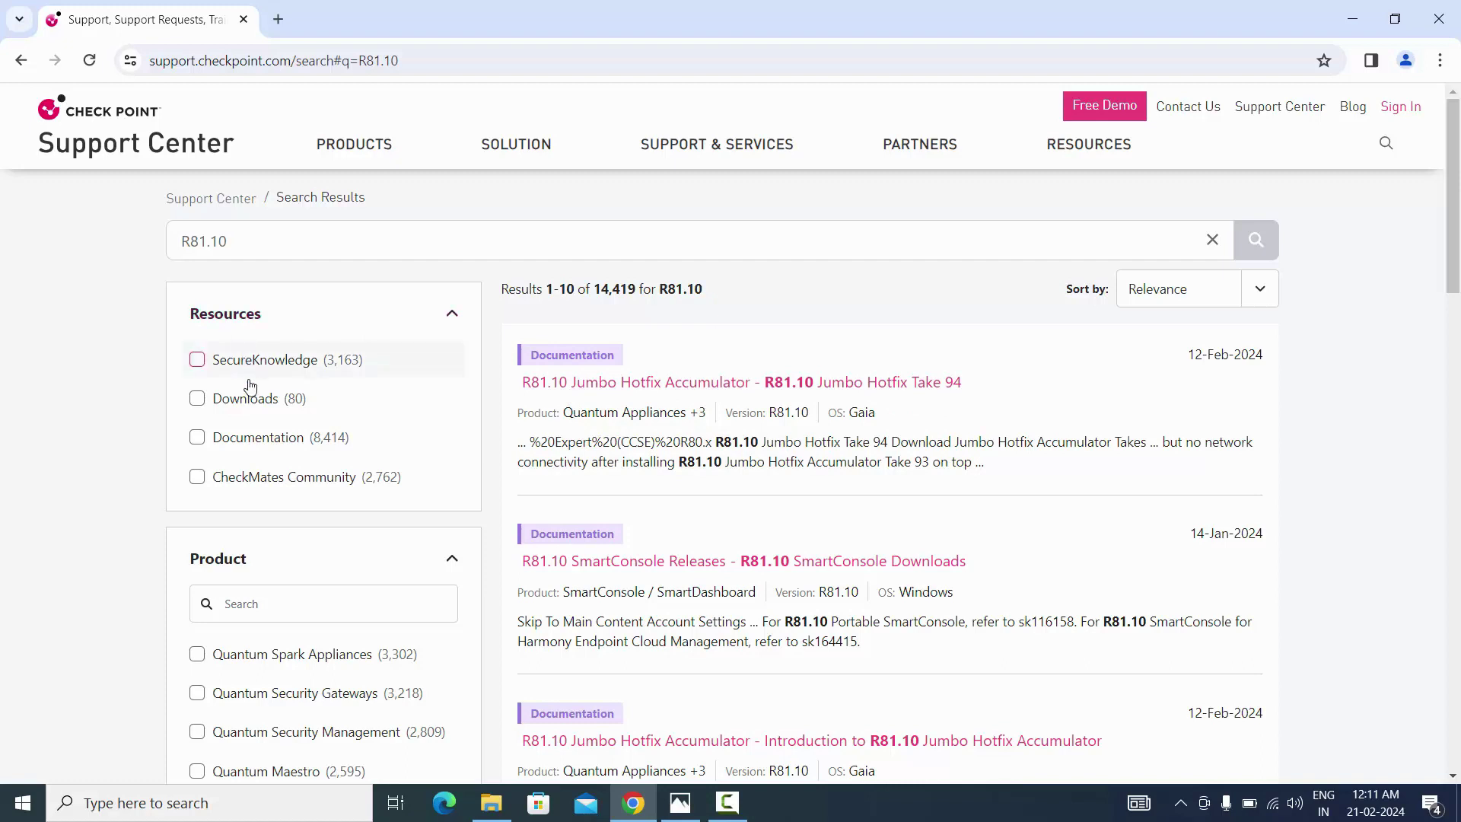
Filter the R81.10 search results to show Downloads only
click(197, 398)
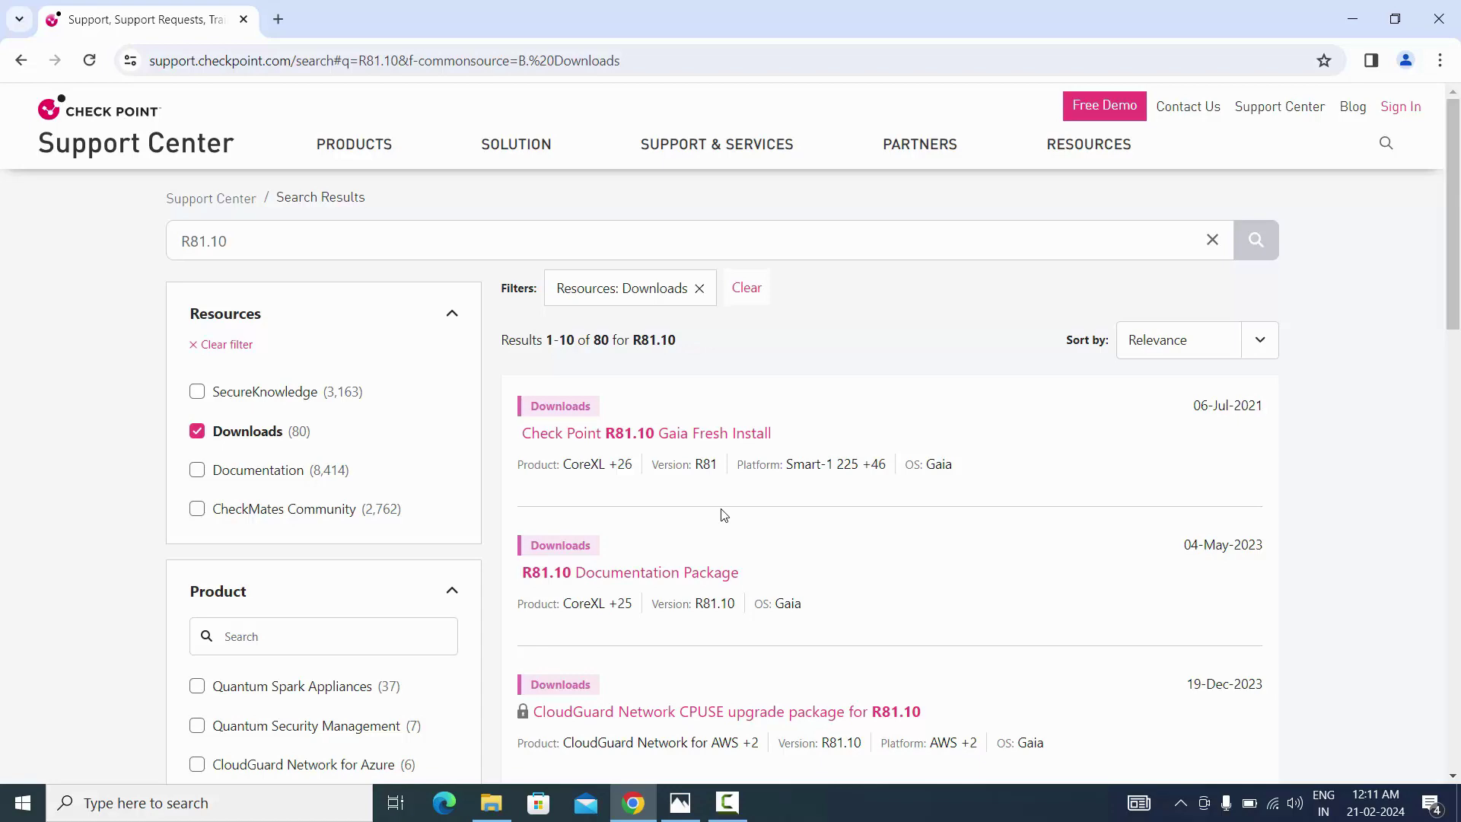
scroll(724, 516, down, 5)
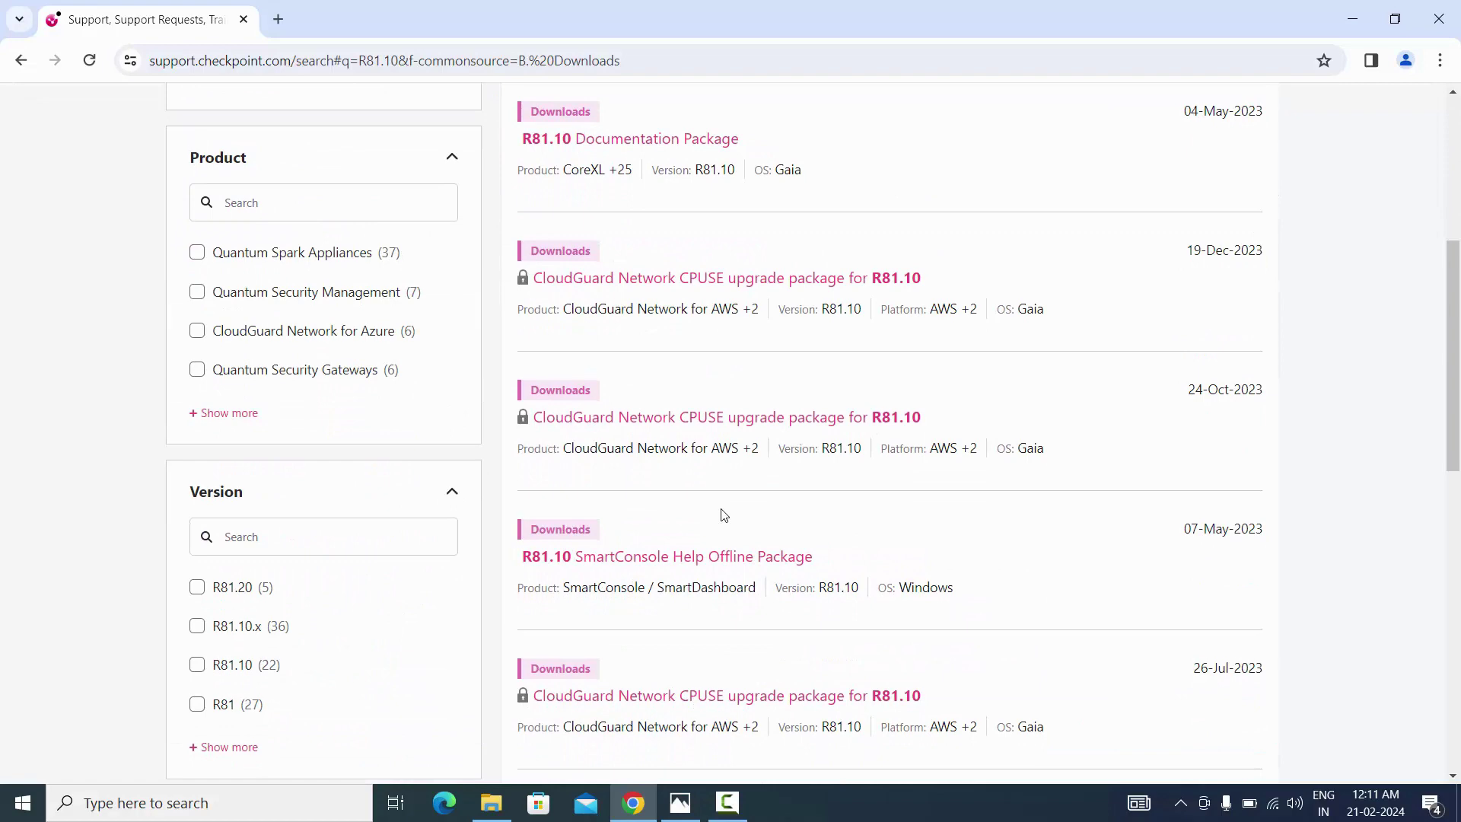
scroll(723, 516, down, 2)
scroll(724, 516, up, 8)
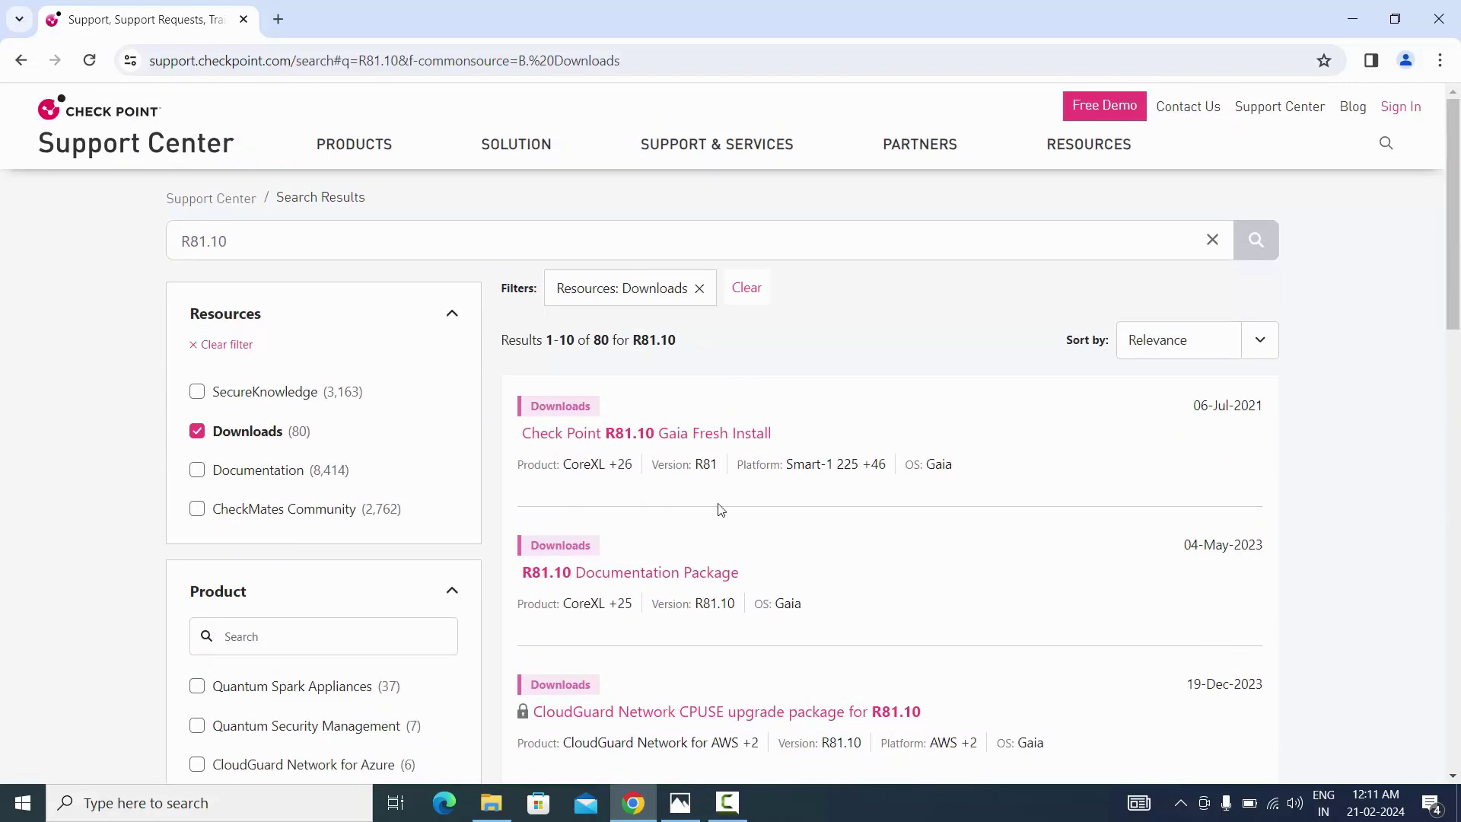
Open the Check Point R81.10 Gaia Fresh Install download page for Check_Point_R81.10_T335.iso
click(609, 436)
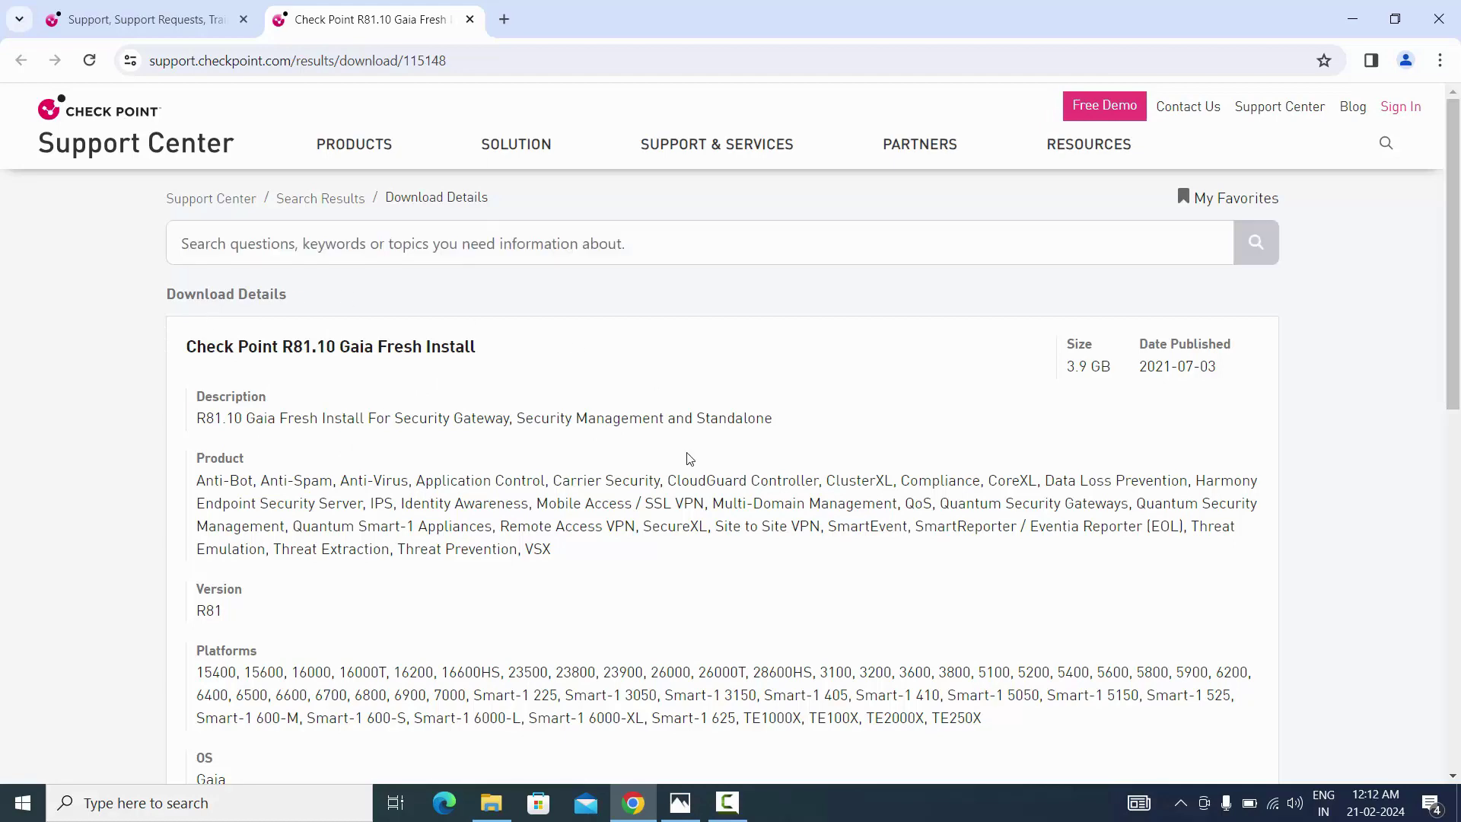
scroll(689, 458, down, 3)
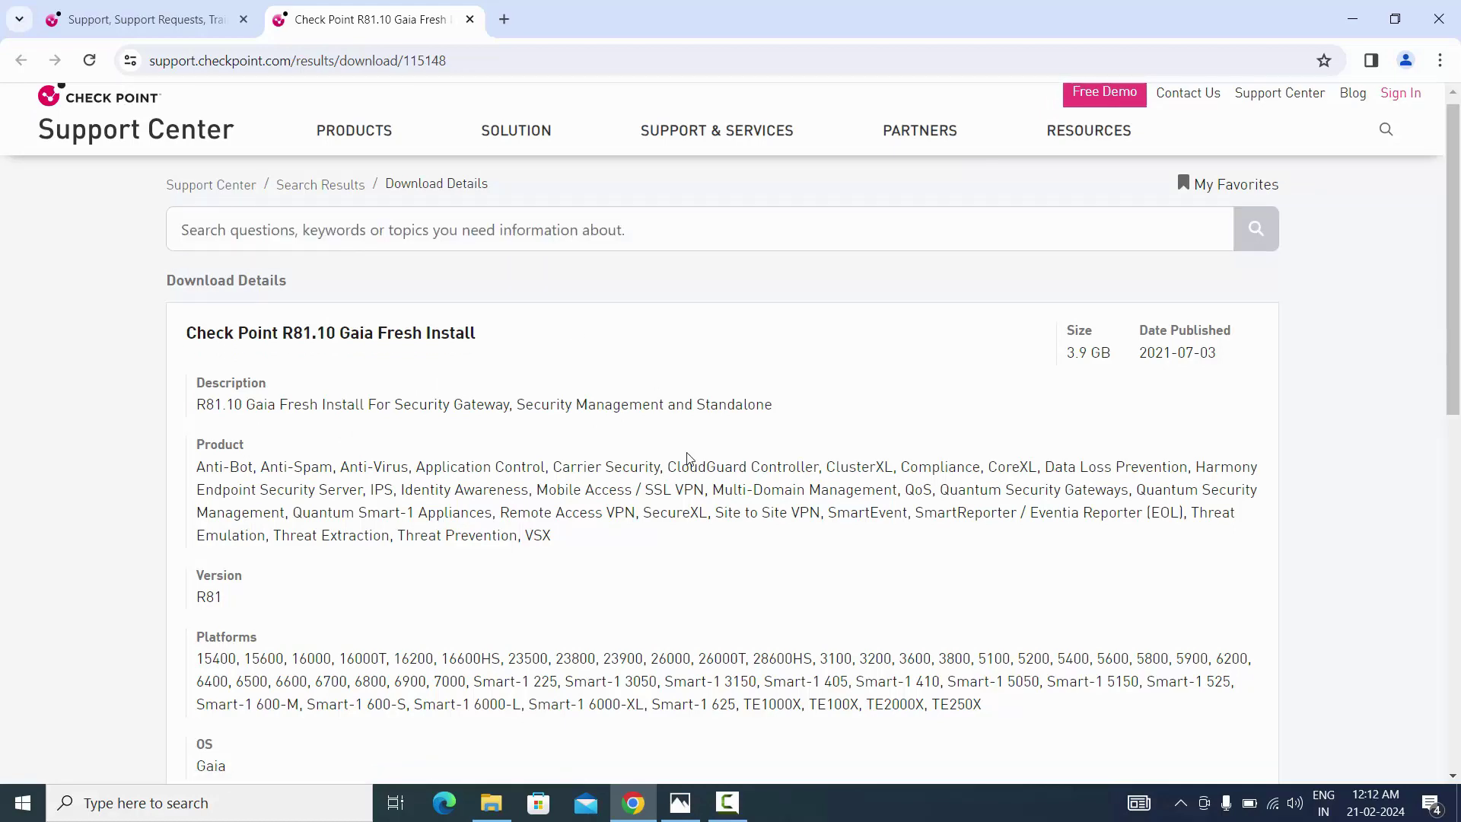
scroll(689, 458, down, 3)
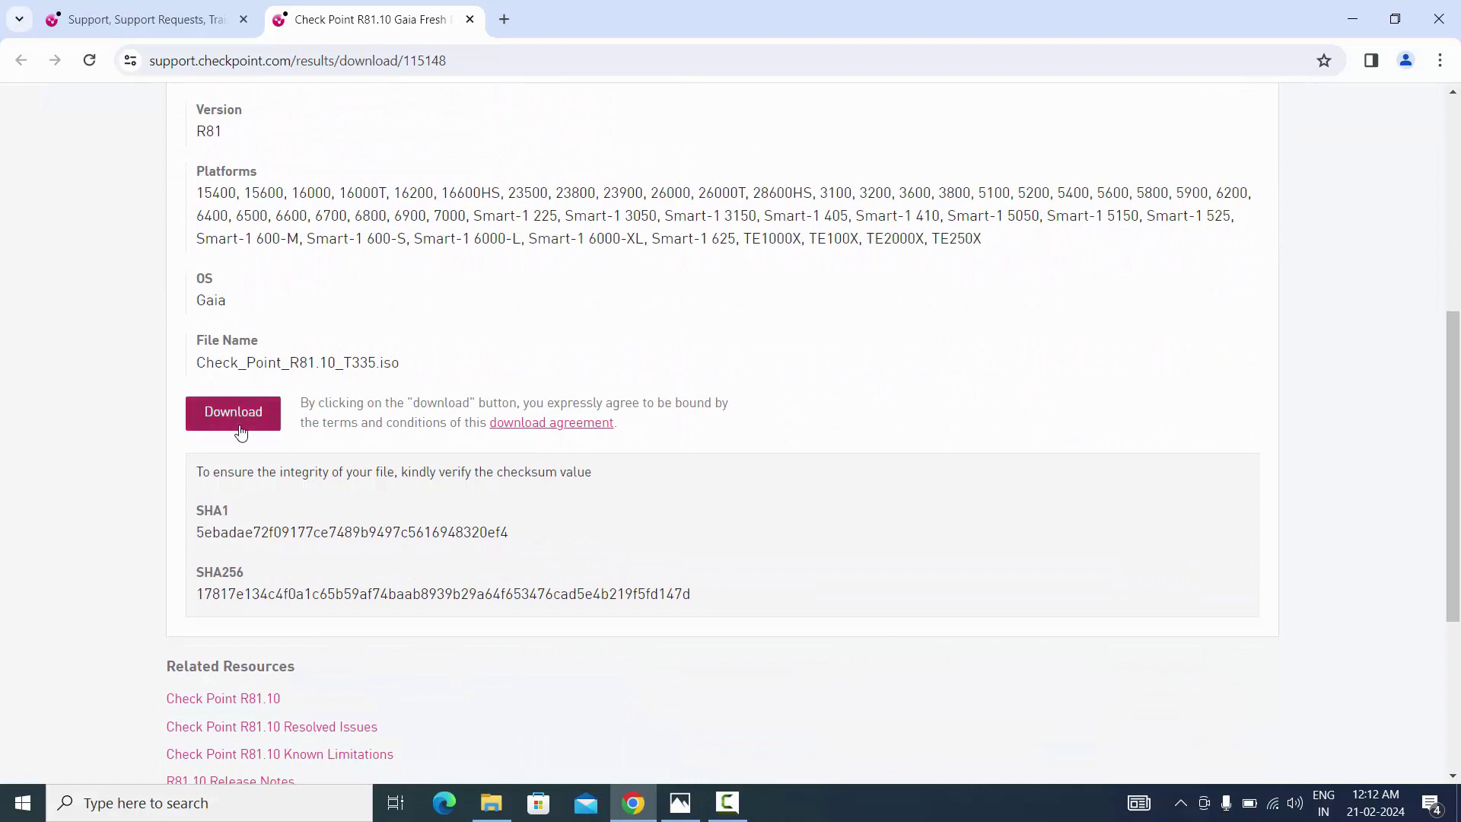
scroll(241, 432, down, 3)
scroll(238, 428, up, 2)
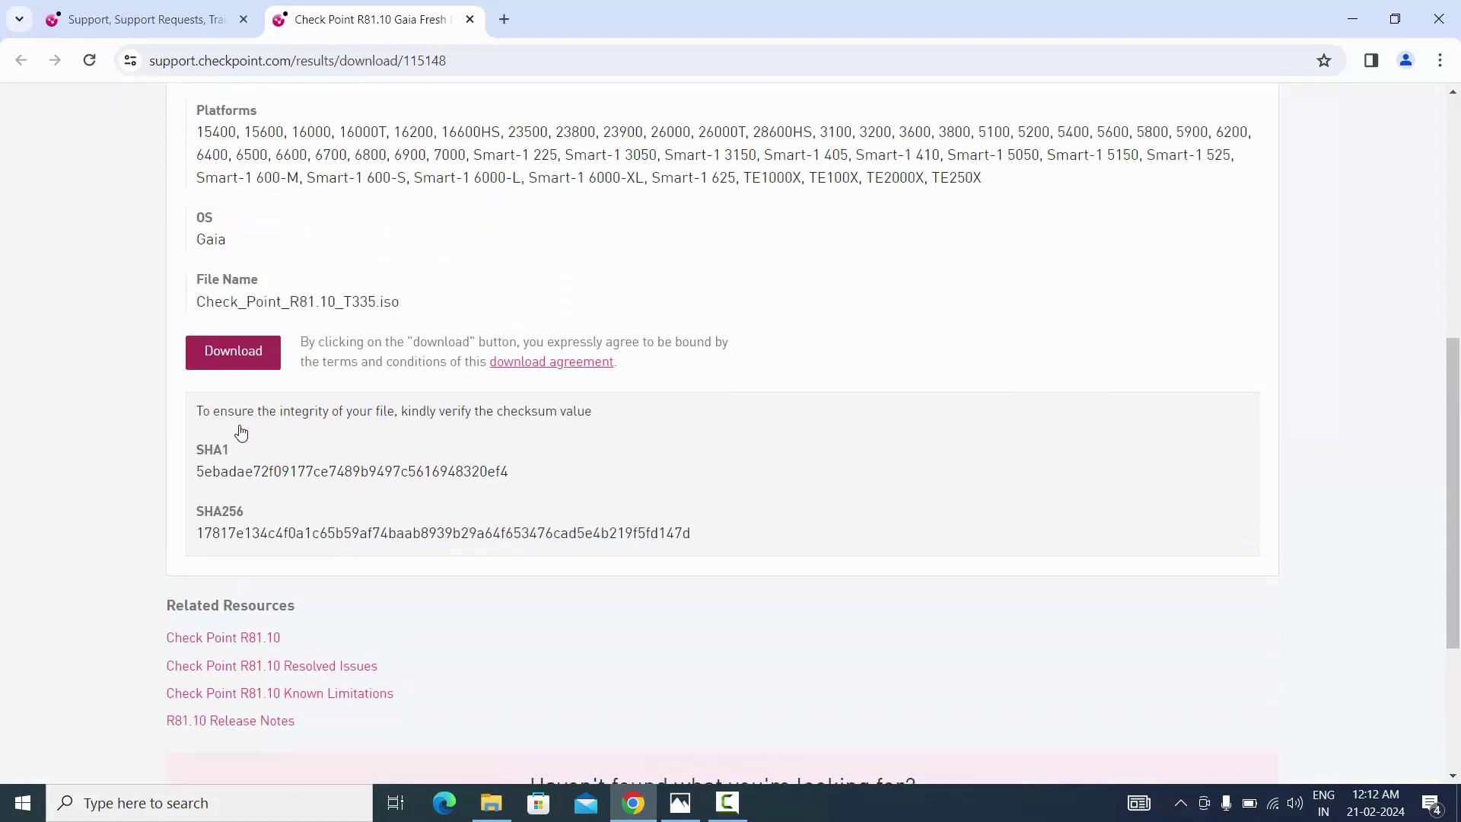
Start the Check_Point_R81.10_T335.iso download, then cancel it from Chrome's downloads panel
click(238, 353)
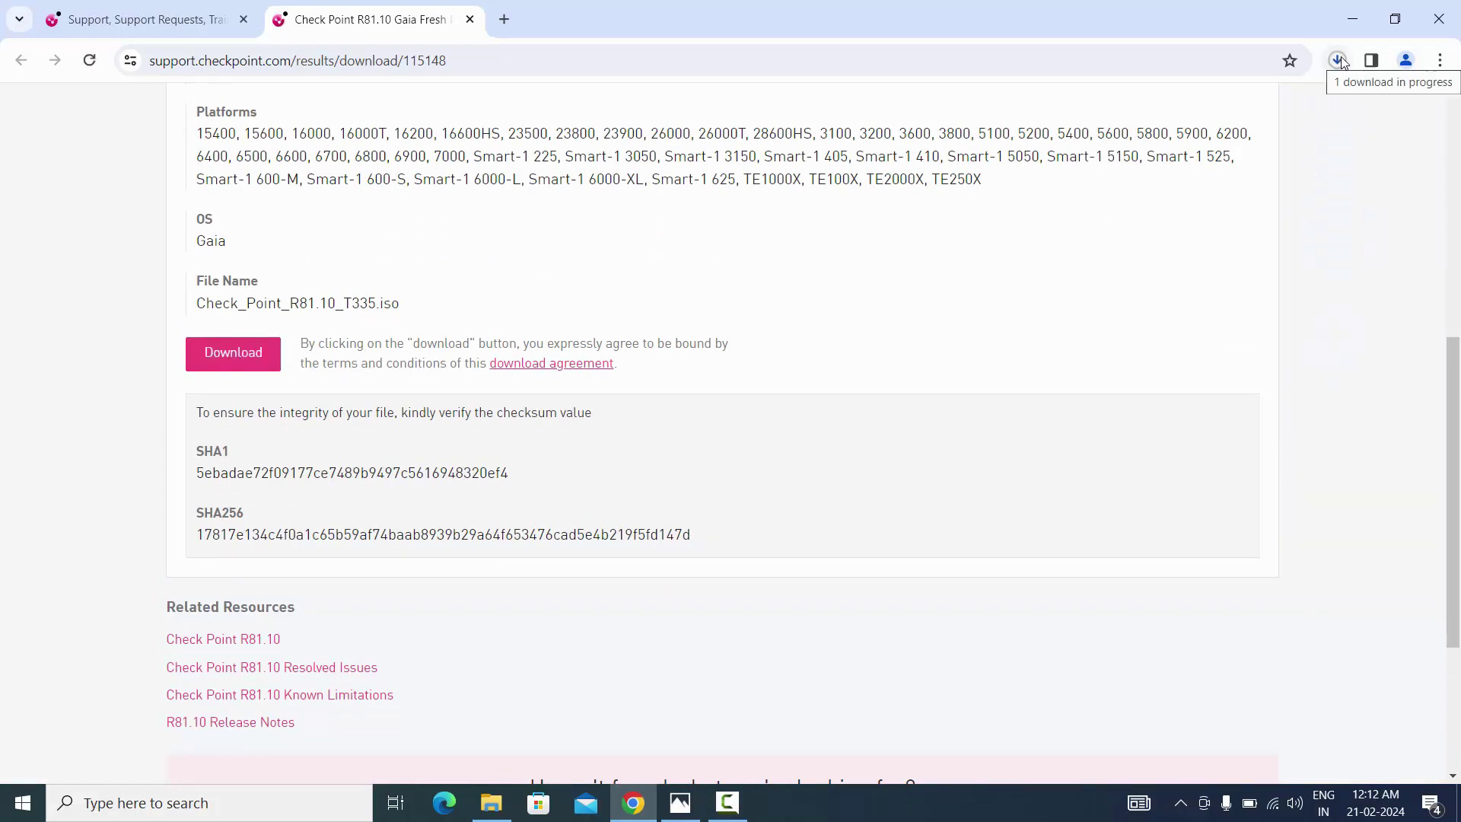
click(1338, 61)
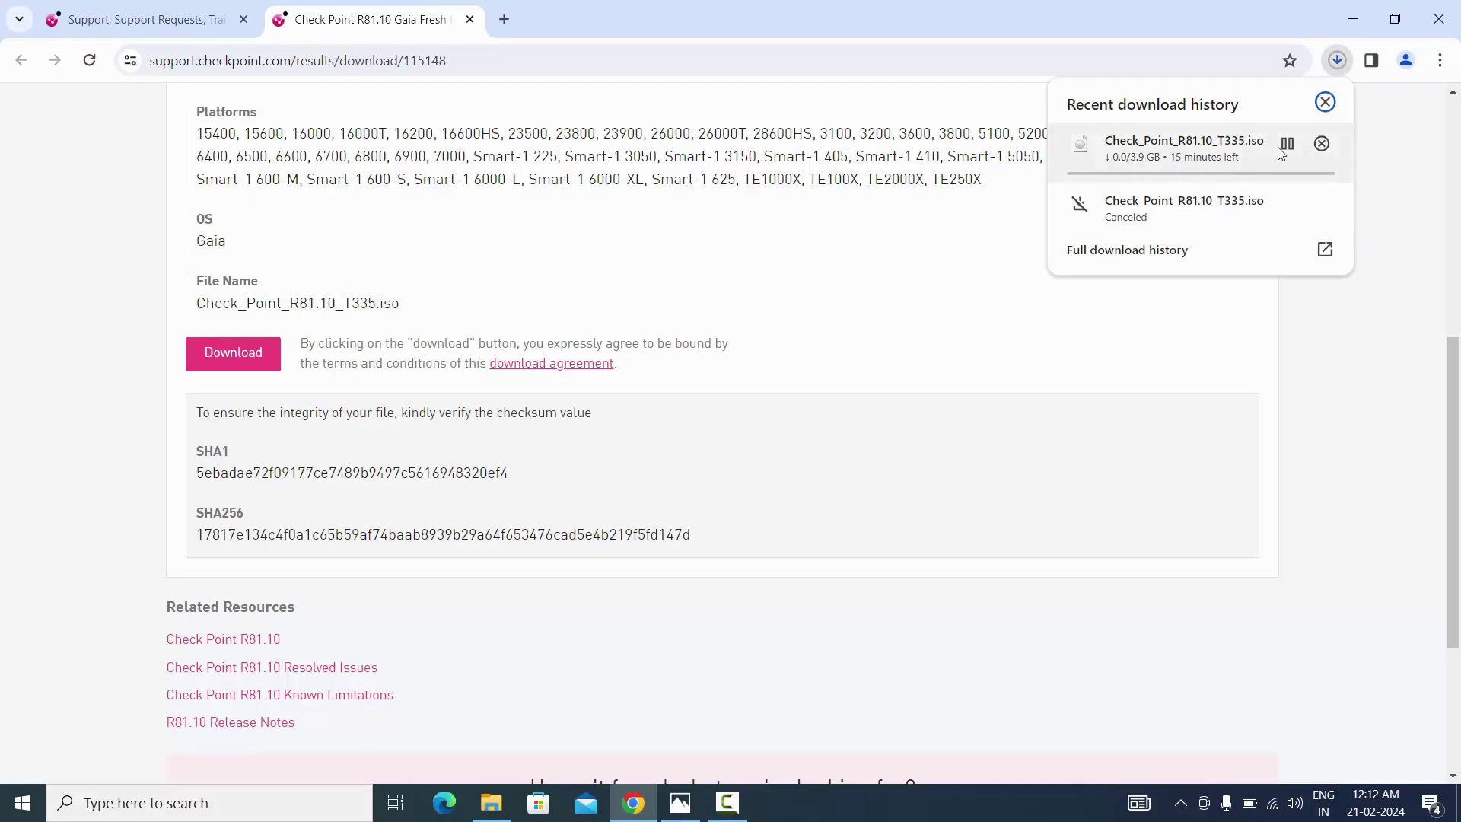
click(1321, 145)
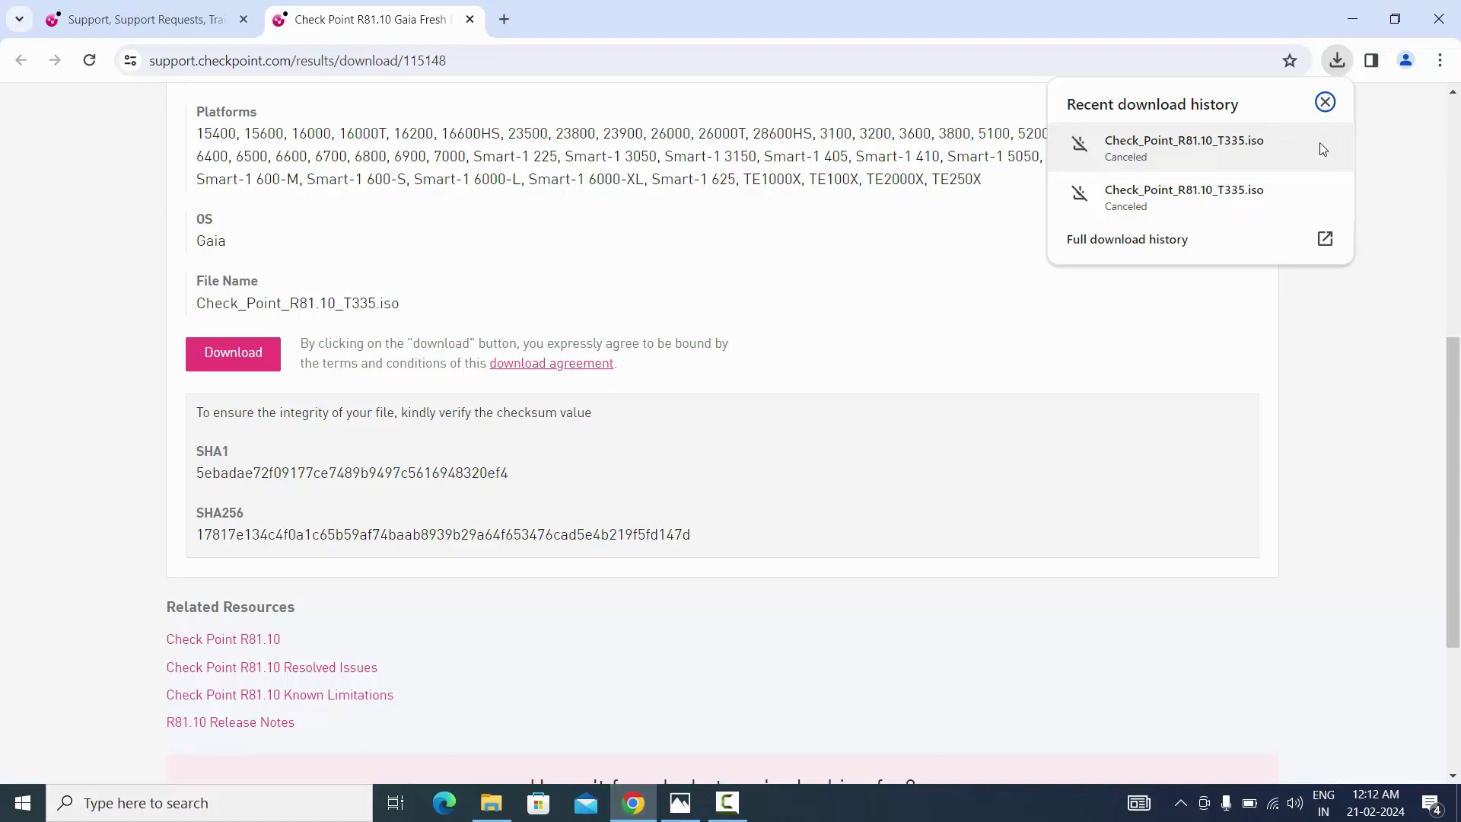
click(1324, 102)
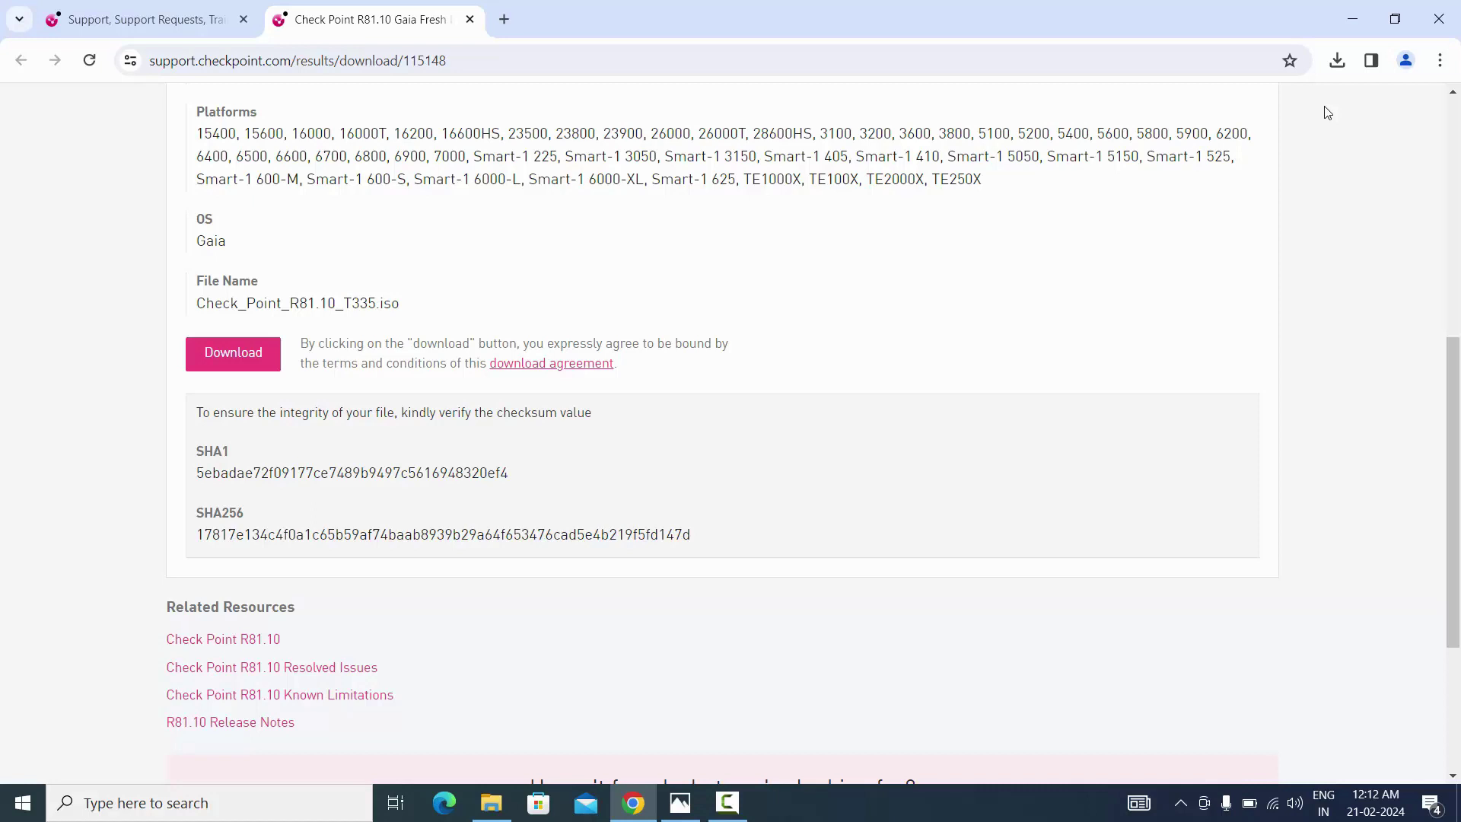
Minimize Chrome and Photos, refresh the desktop, and launch VMware Workstation 16 Pro
click(1345, 12)
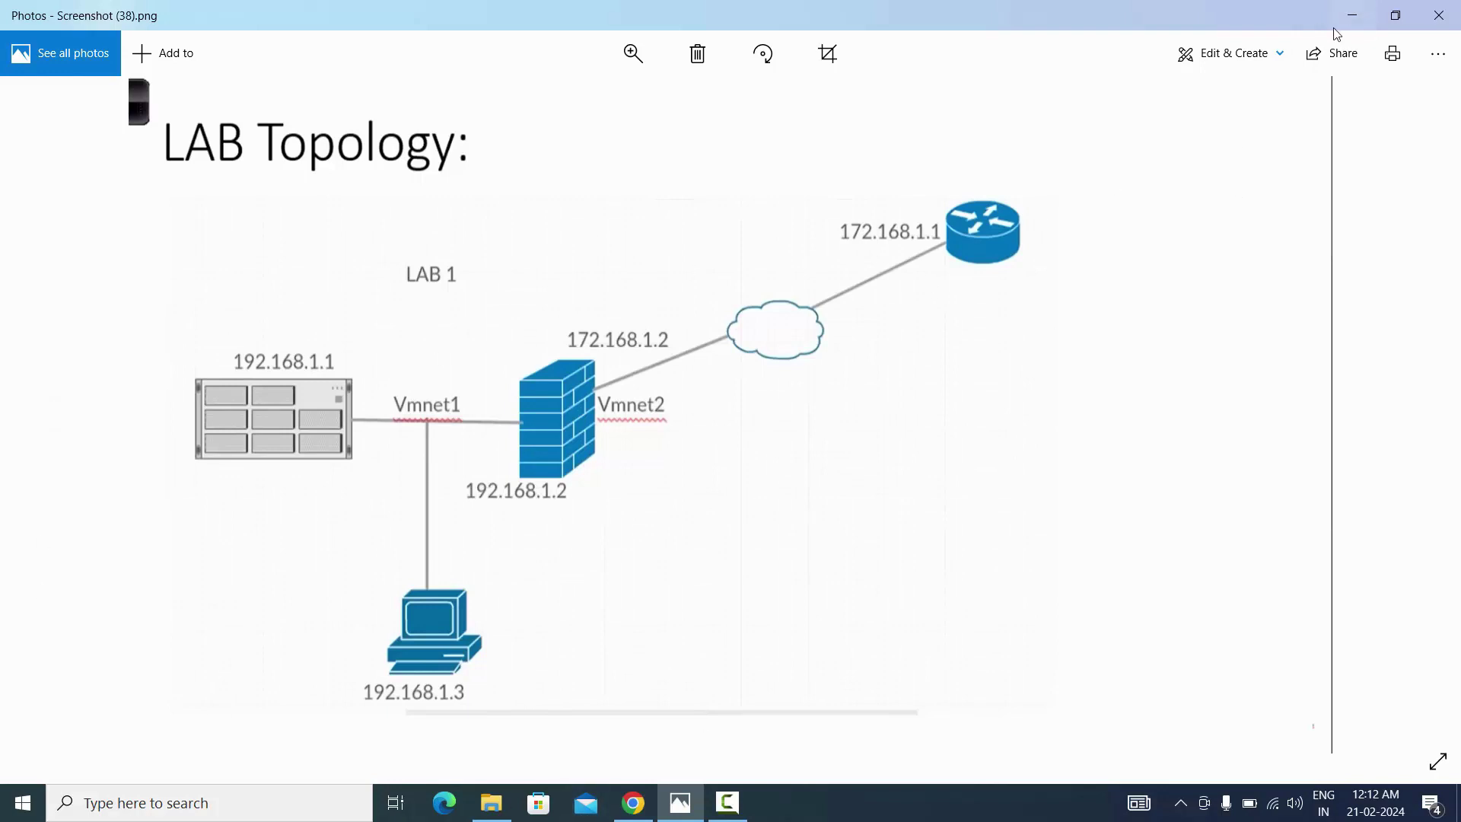
click(1352, 16)
right_click(721, 310)
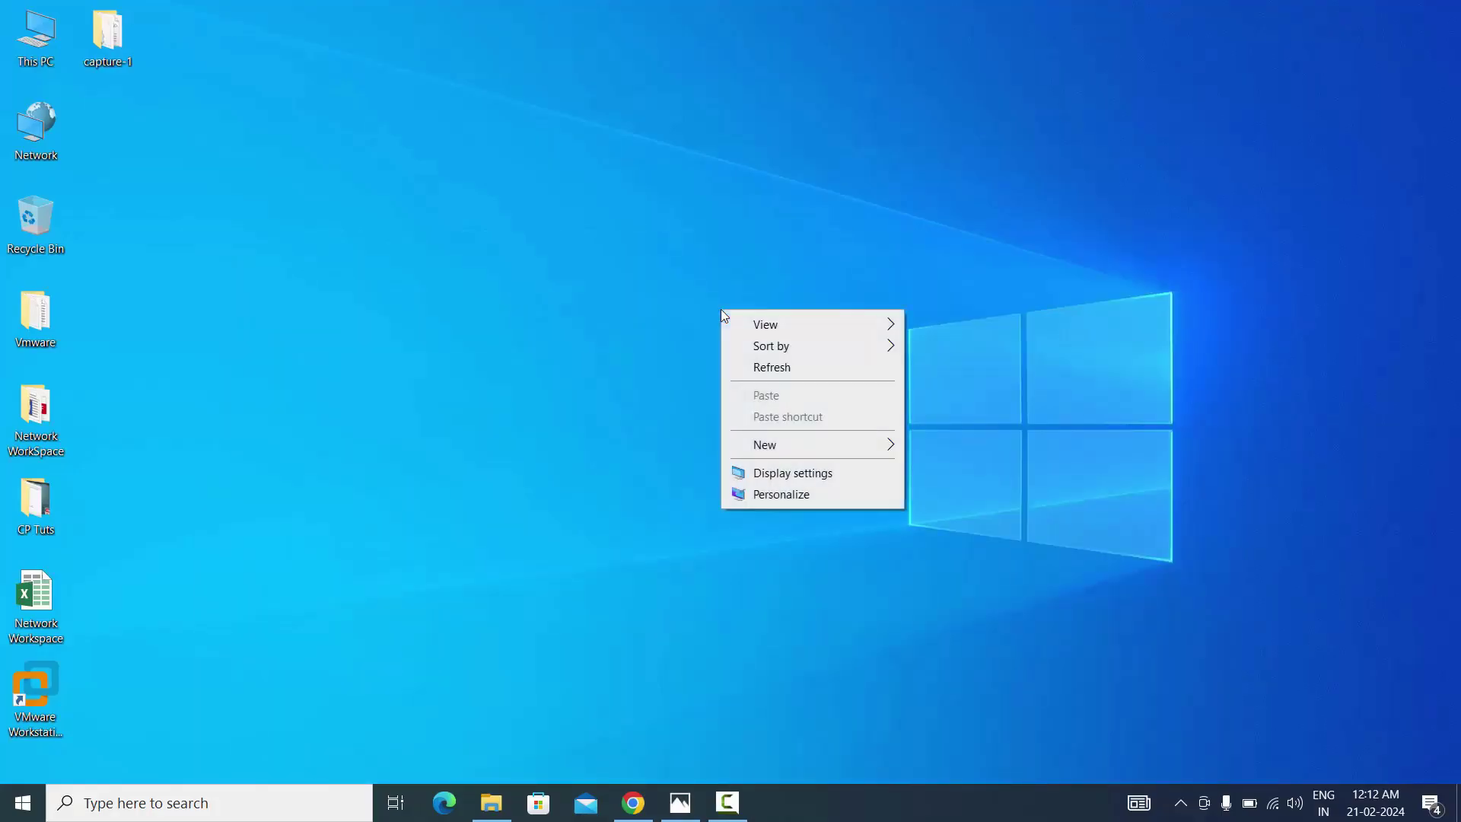
click(770, 365)
right_click(770, 362)
click(809, 426)
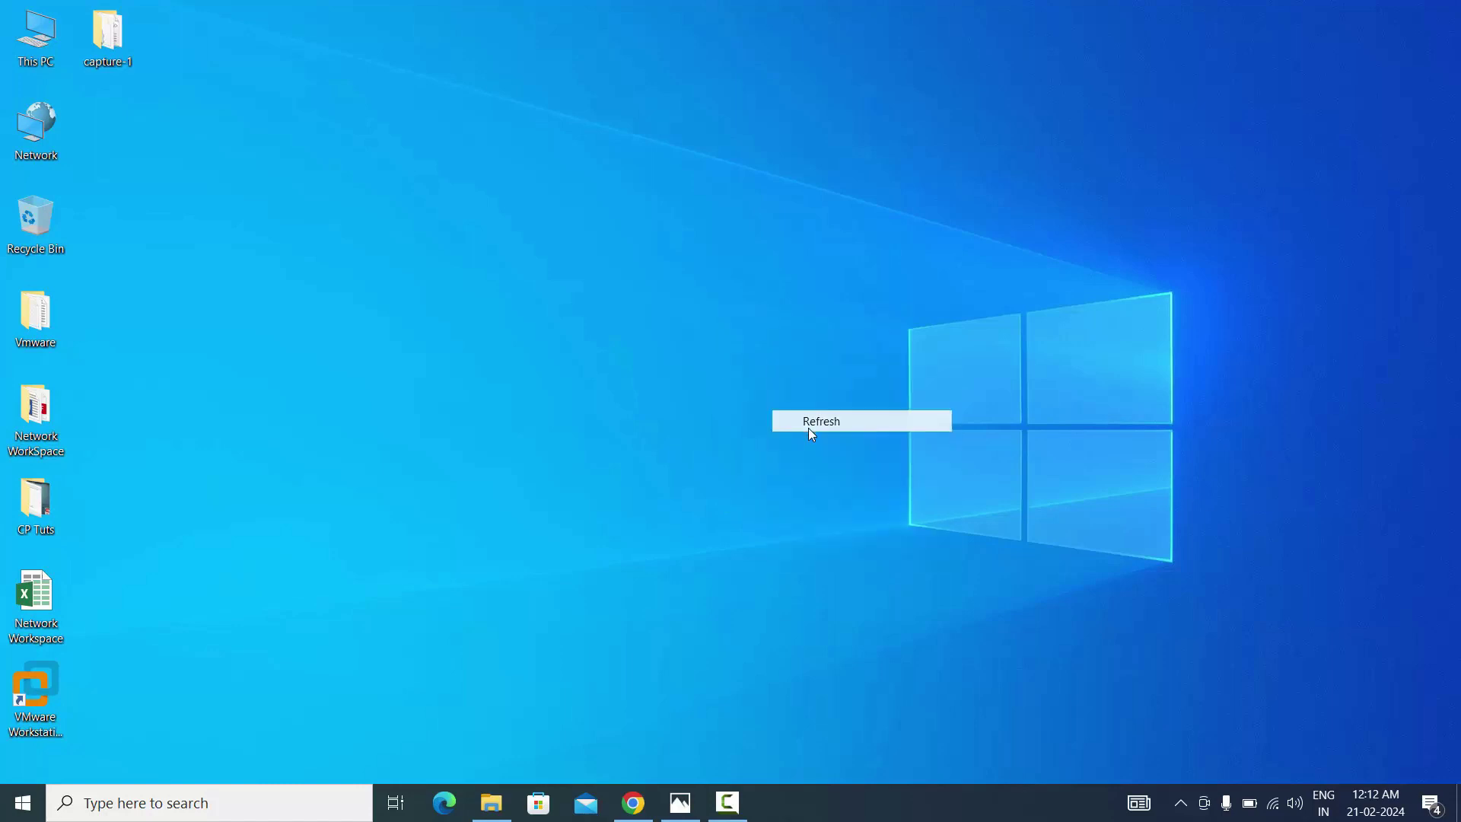
right_click(552, 283)
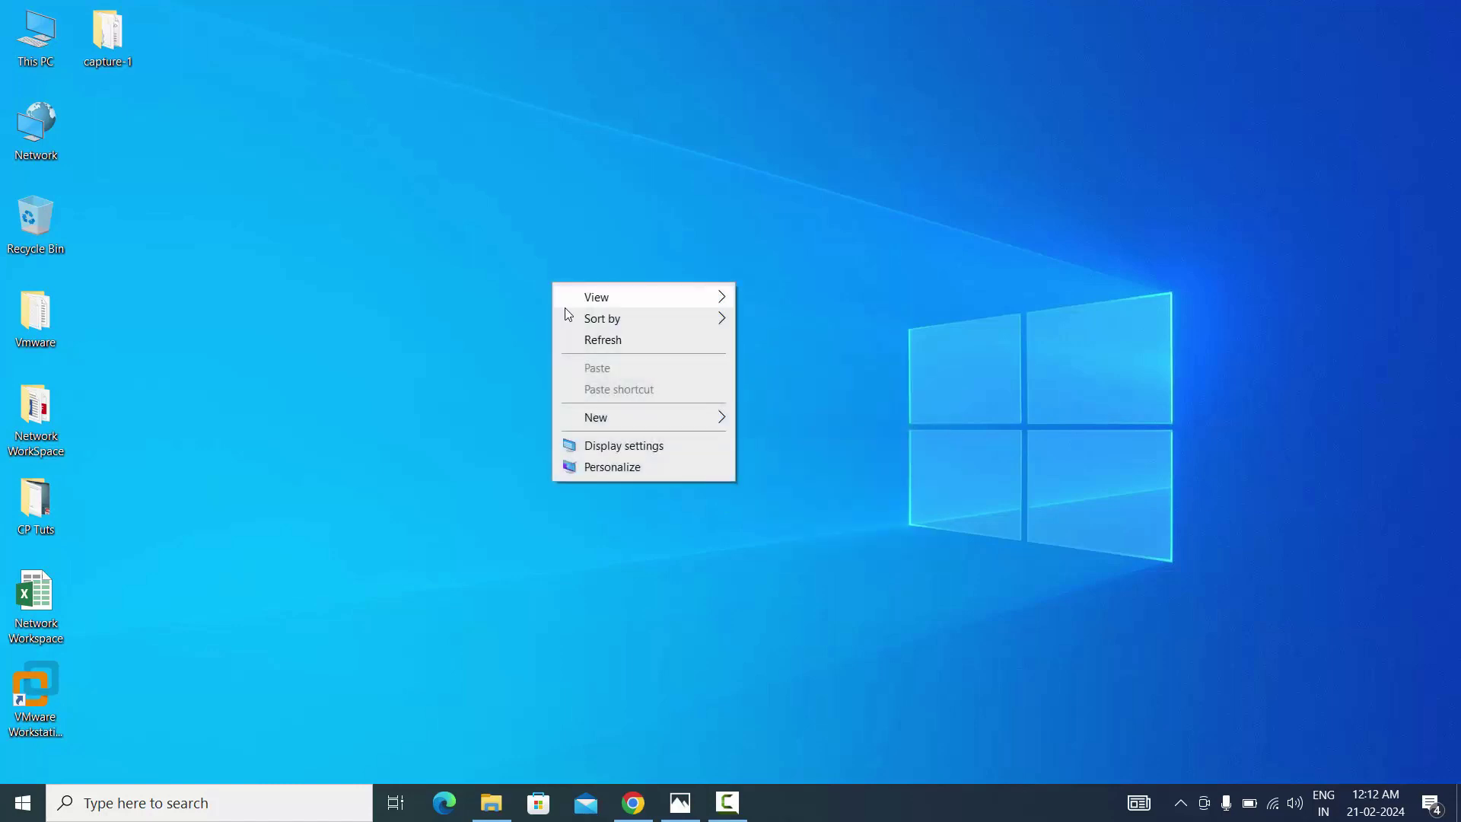
click(573, 350)
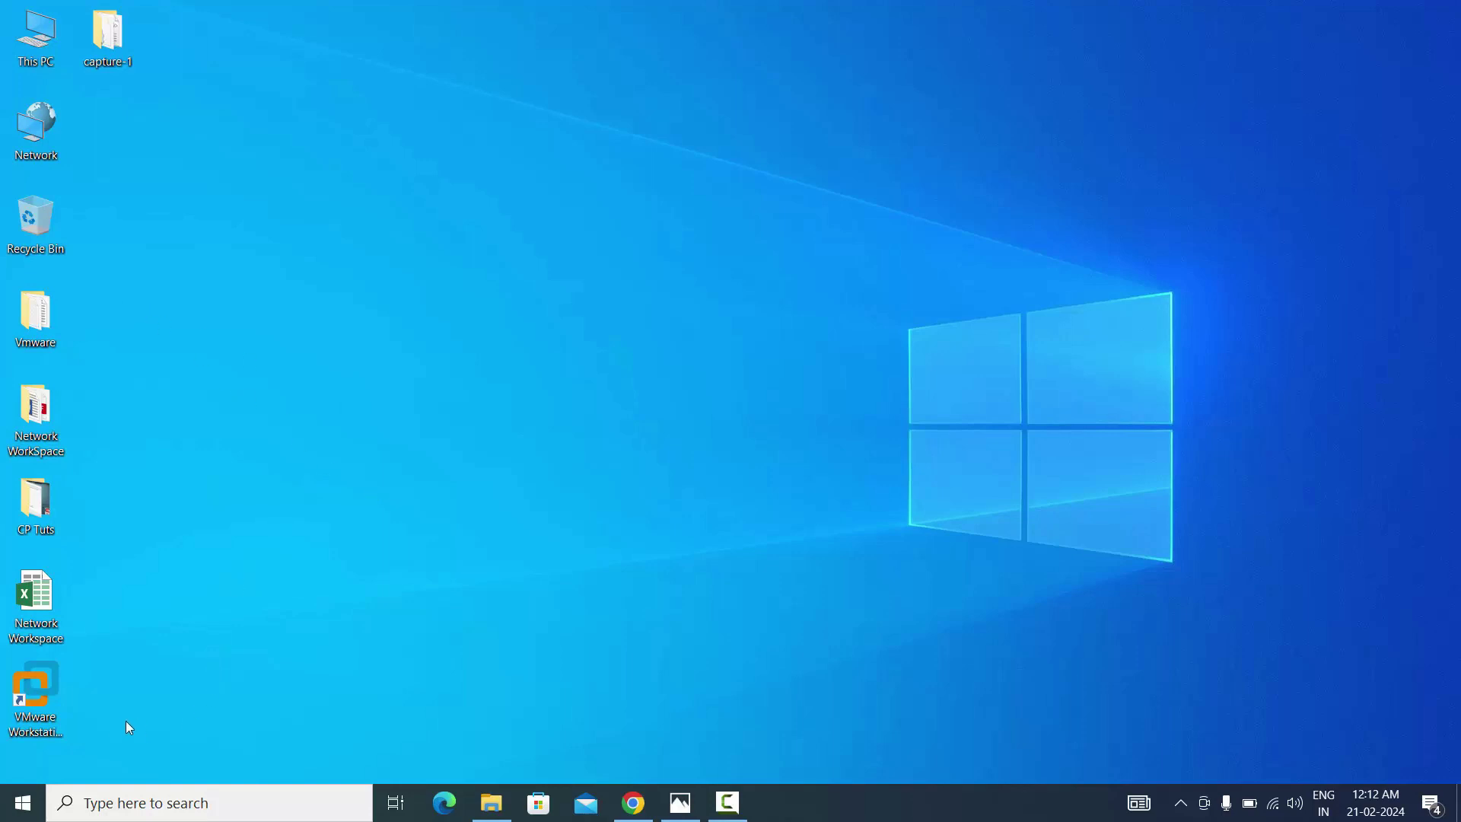
double_click(51, 721)
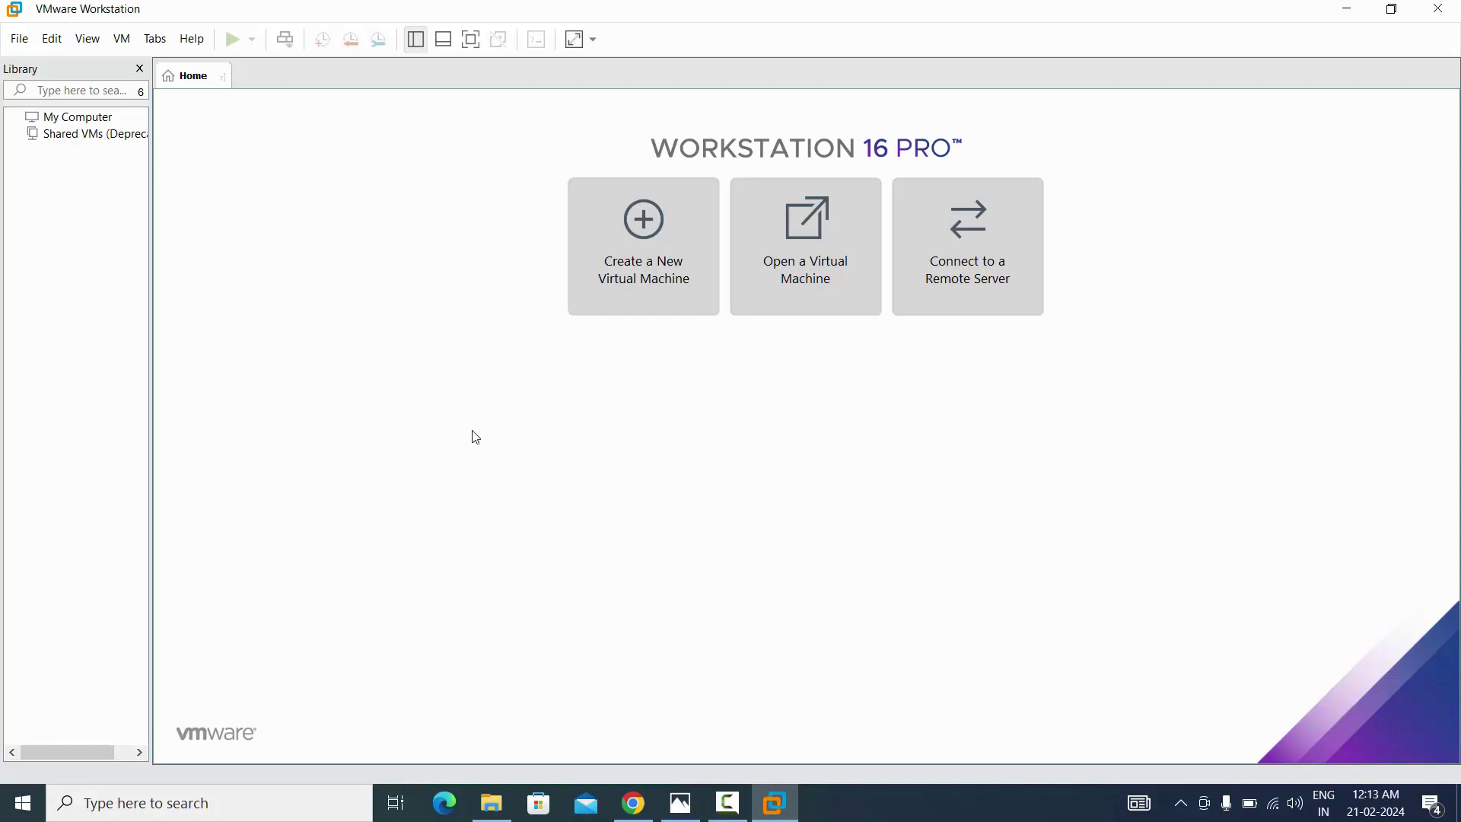
Start a new virtual machine using the Typical (recommended) configuration
click(649, 299)
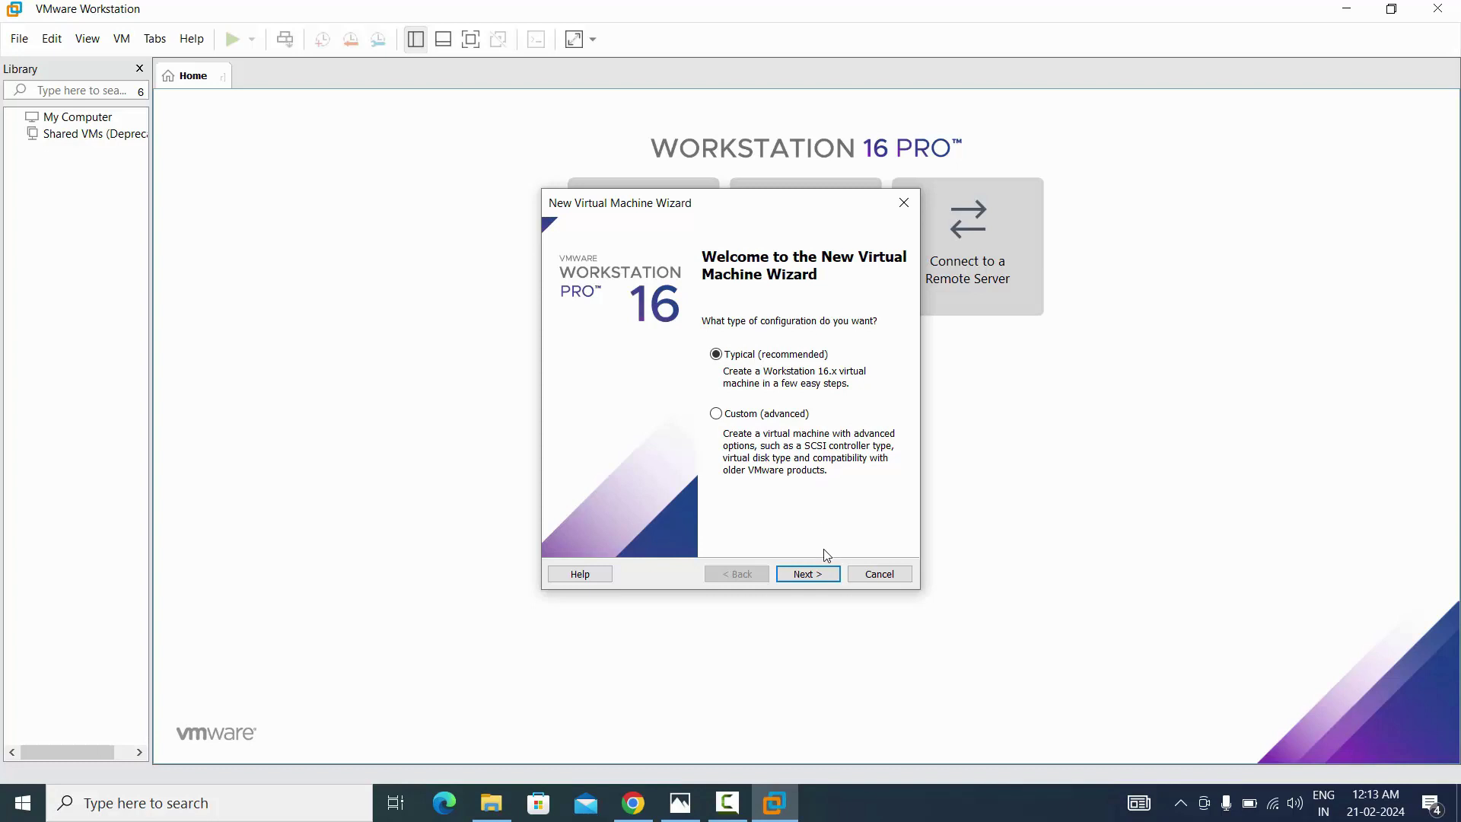
click(812, 576)
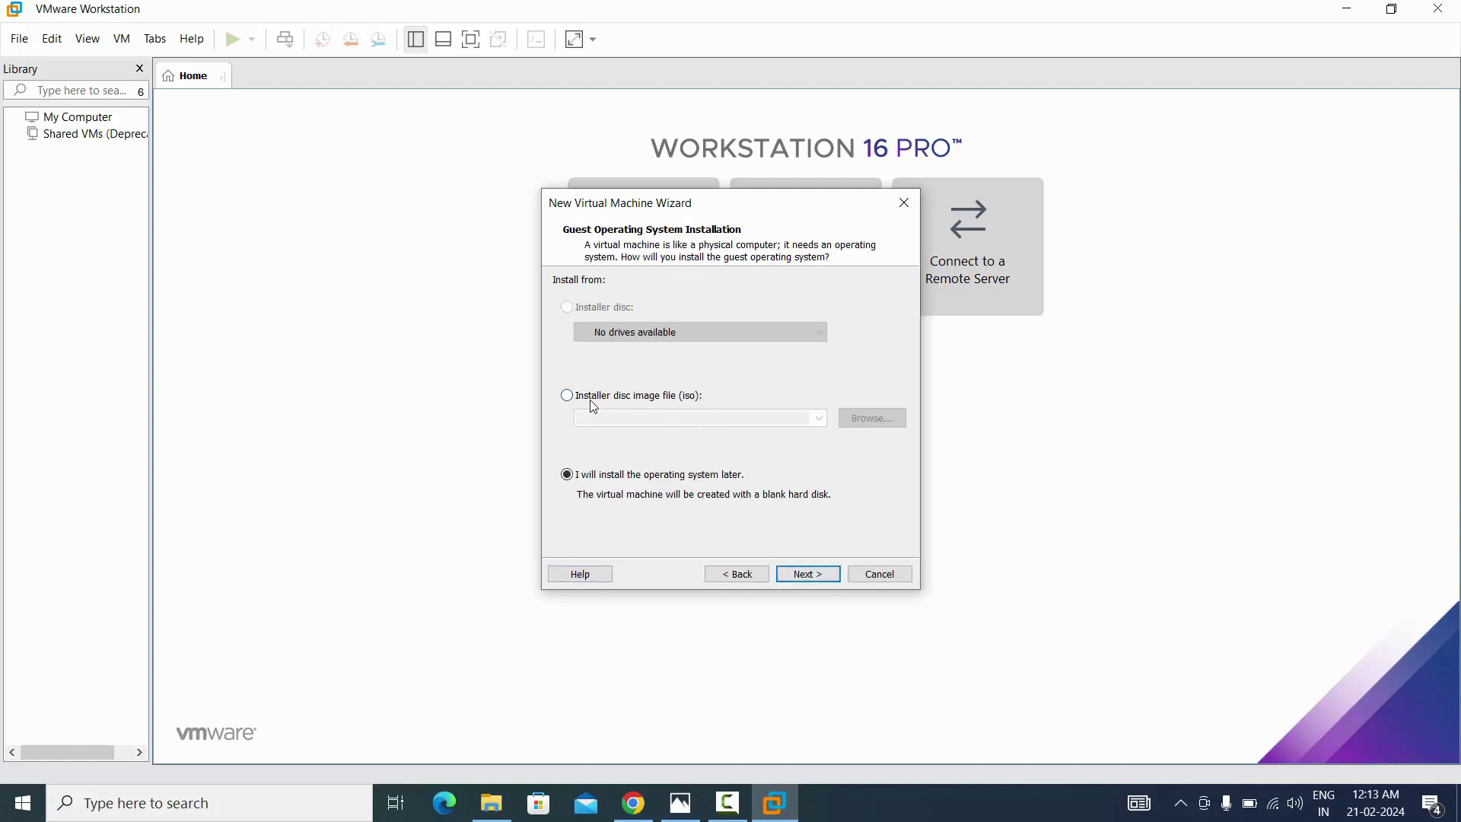
Use the Check_Point_R81.10_T335 ISO from Desktop > CP Tuts as the installer disc image
click(653, 403)
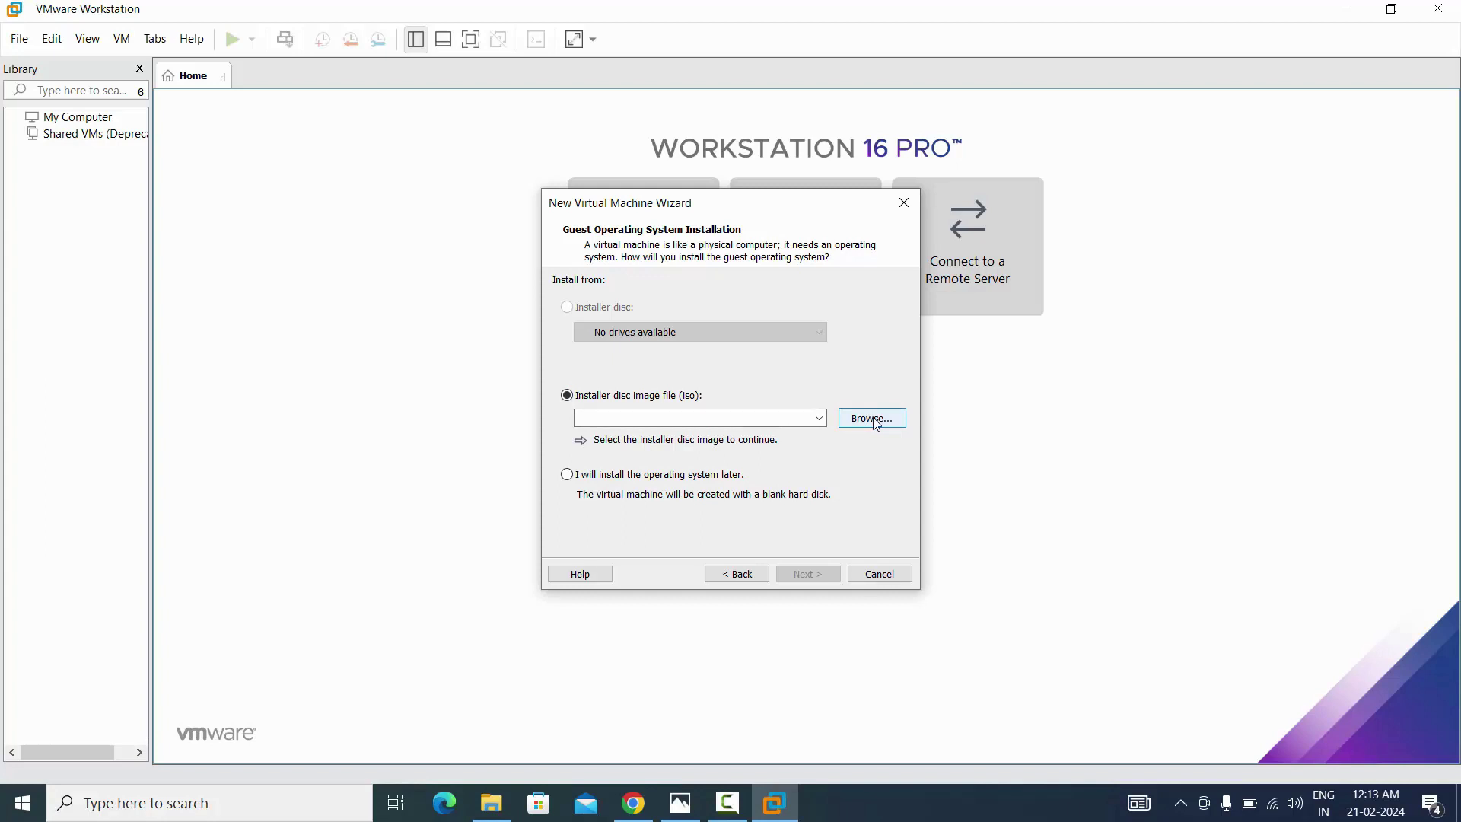
click(876, 423)
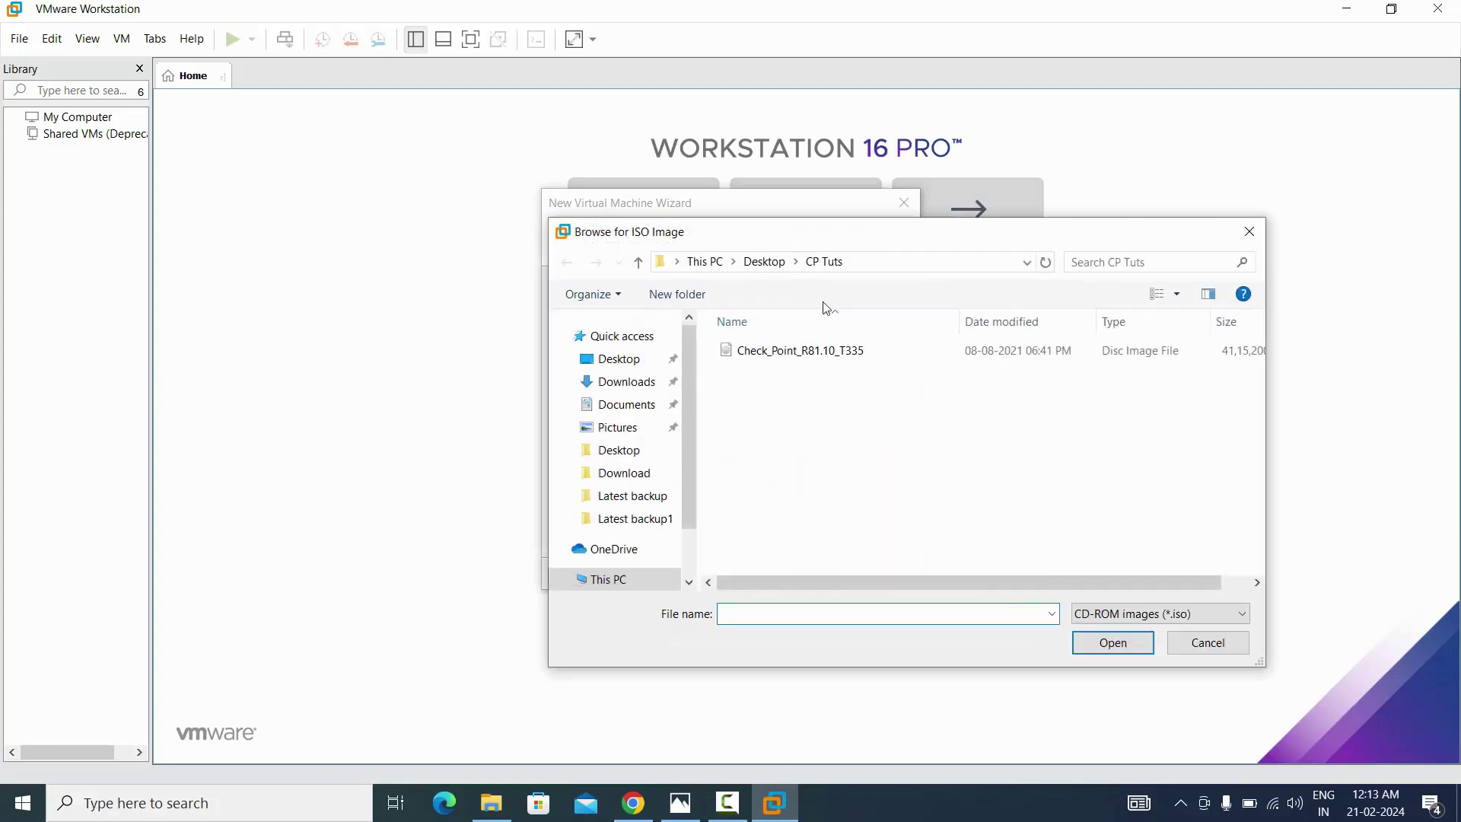
click(815, 358)
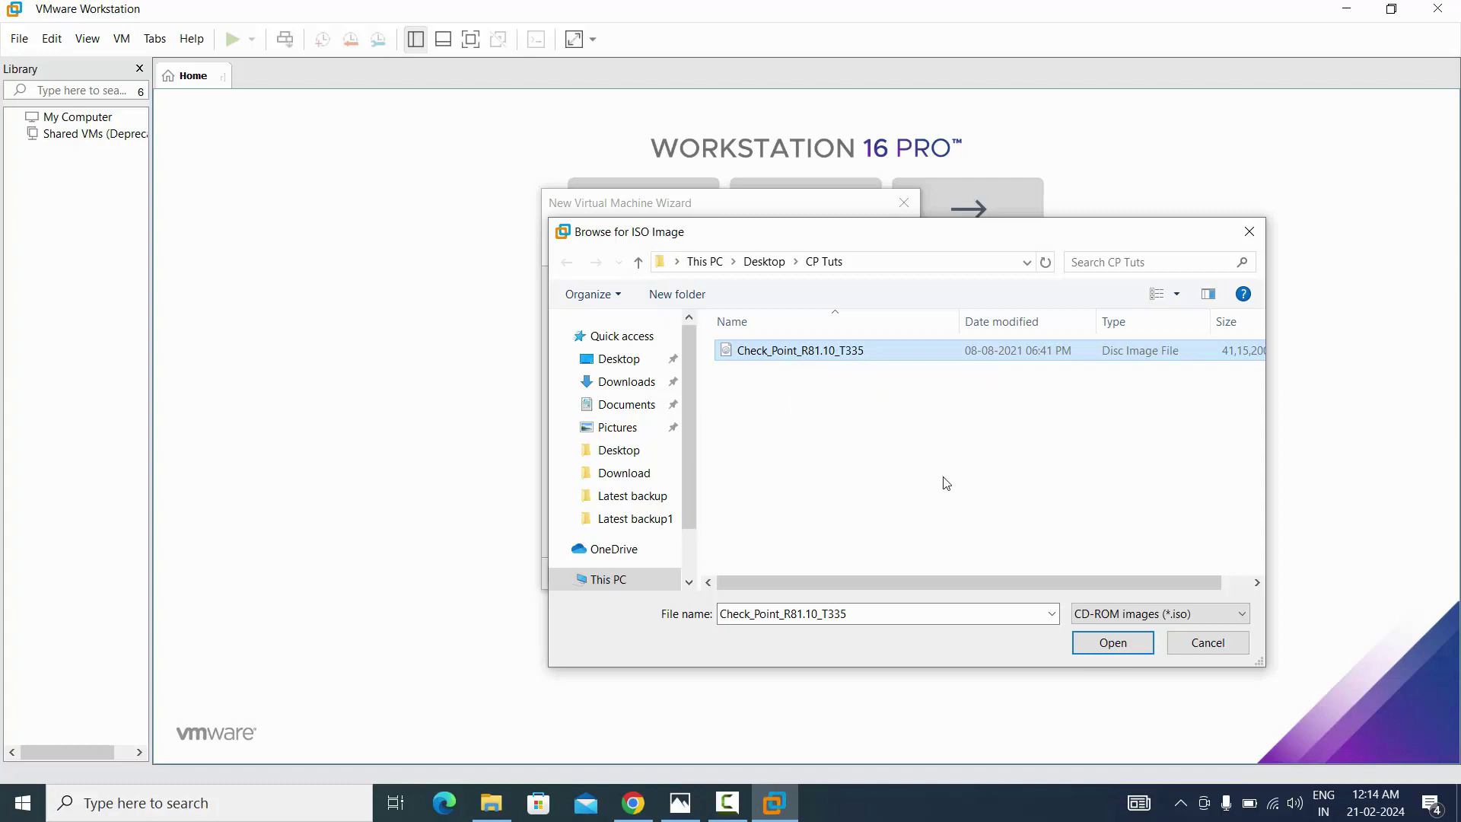
click(1125, 649)
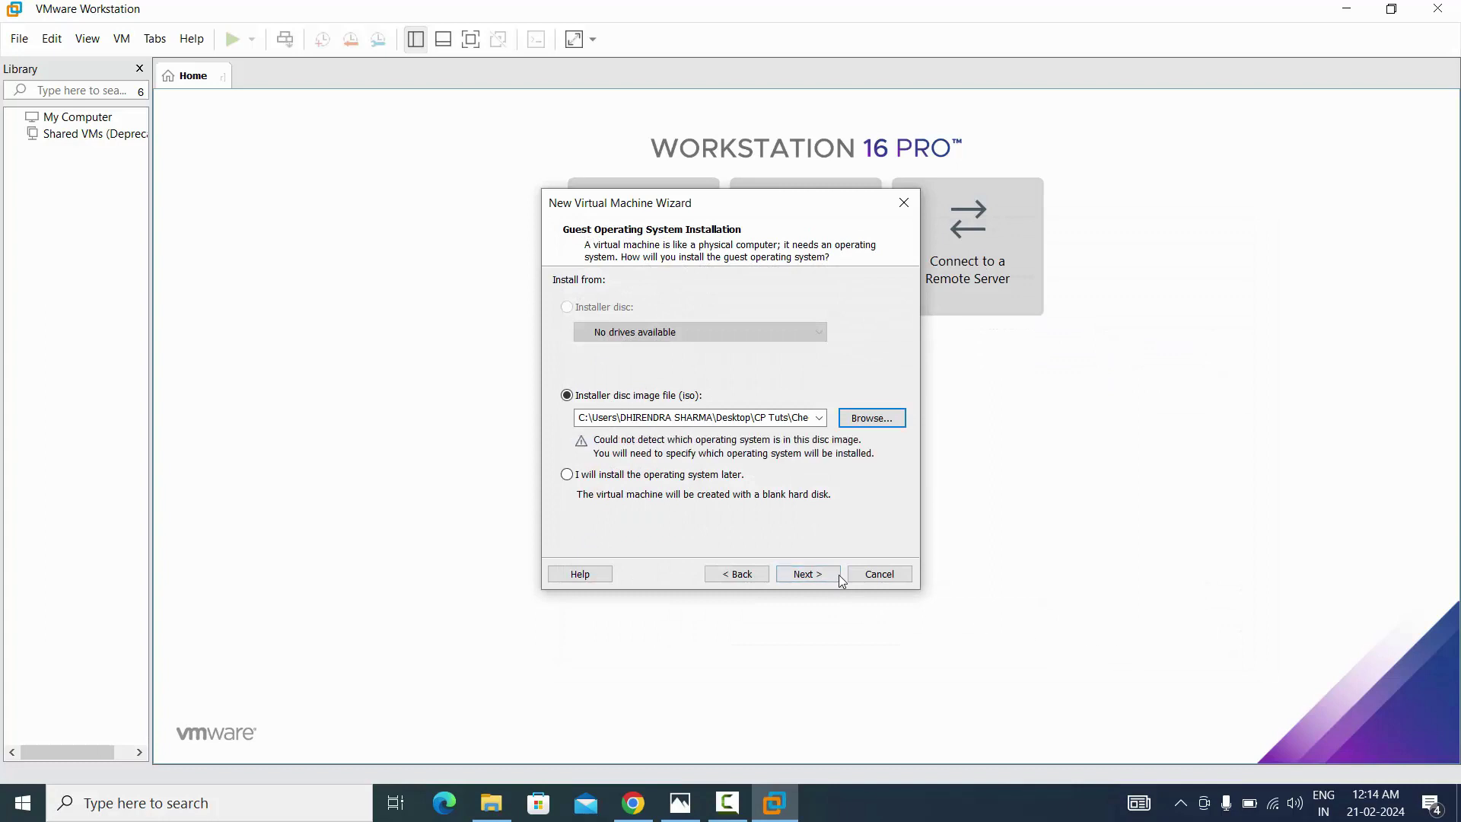
Set the guest OS to Linux, version Red Hat Enterprise Linux 5
click(814, 577)
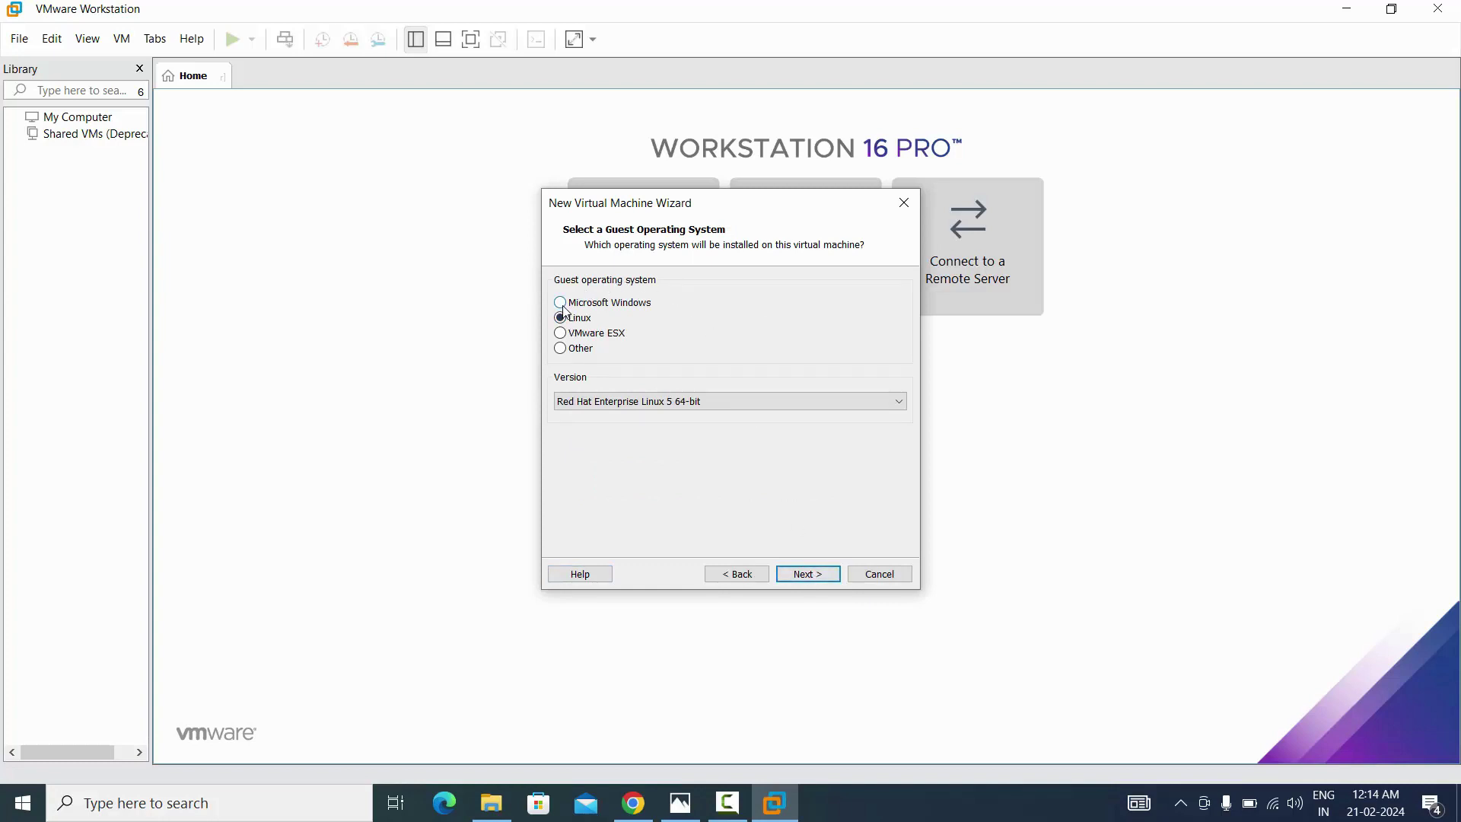
click(561, 305)
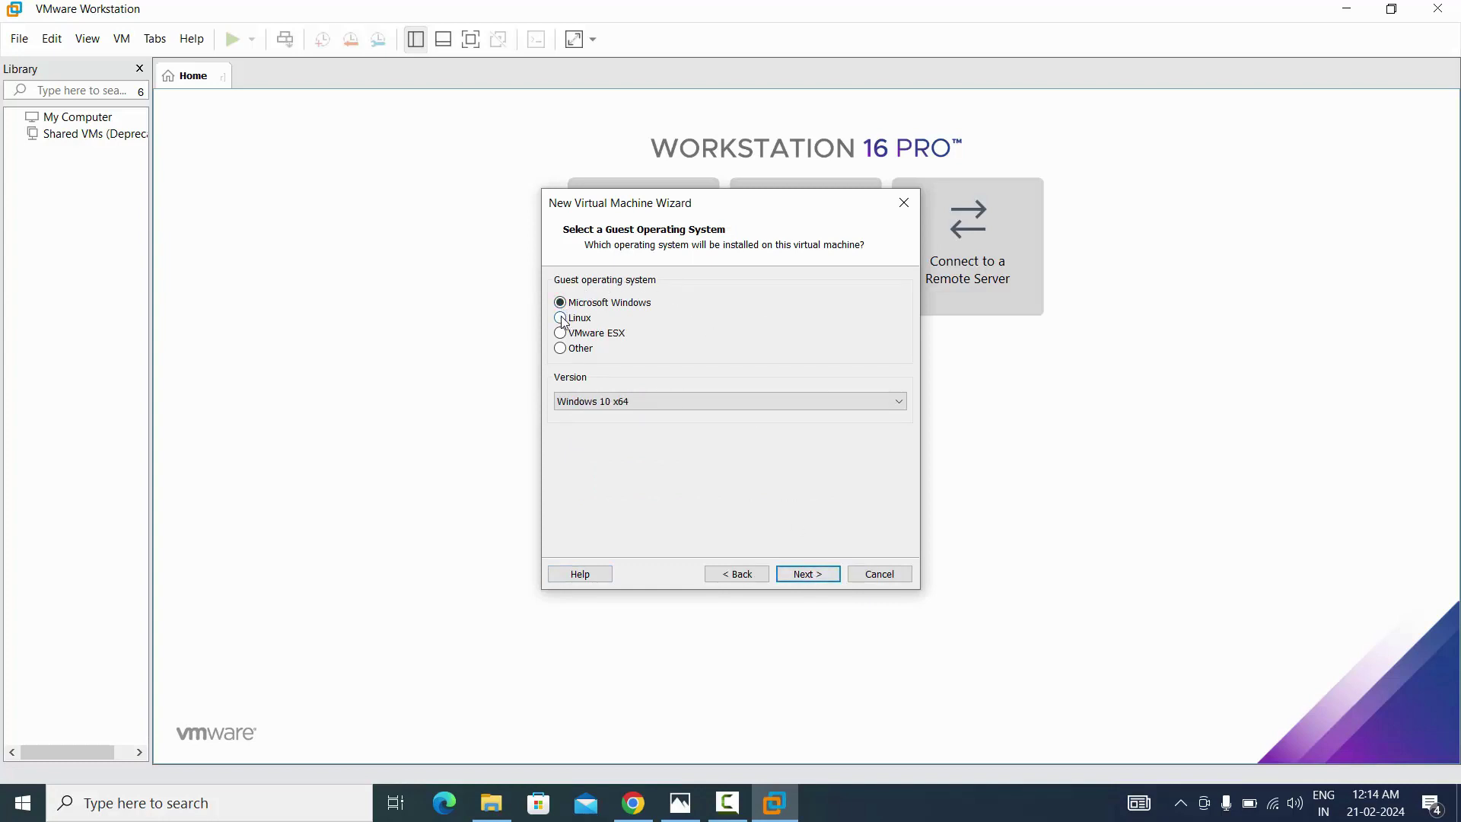
click(562, 320)
click(729, 399)
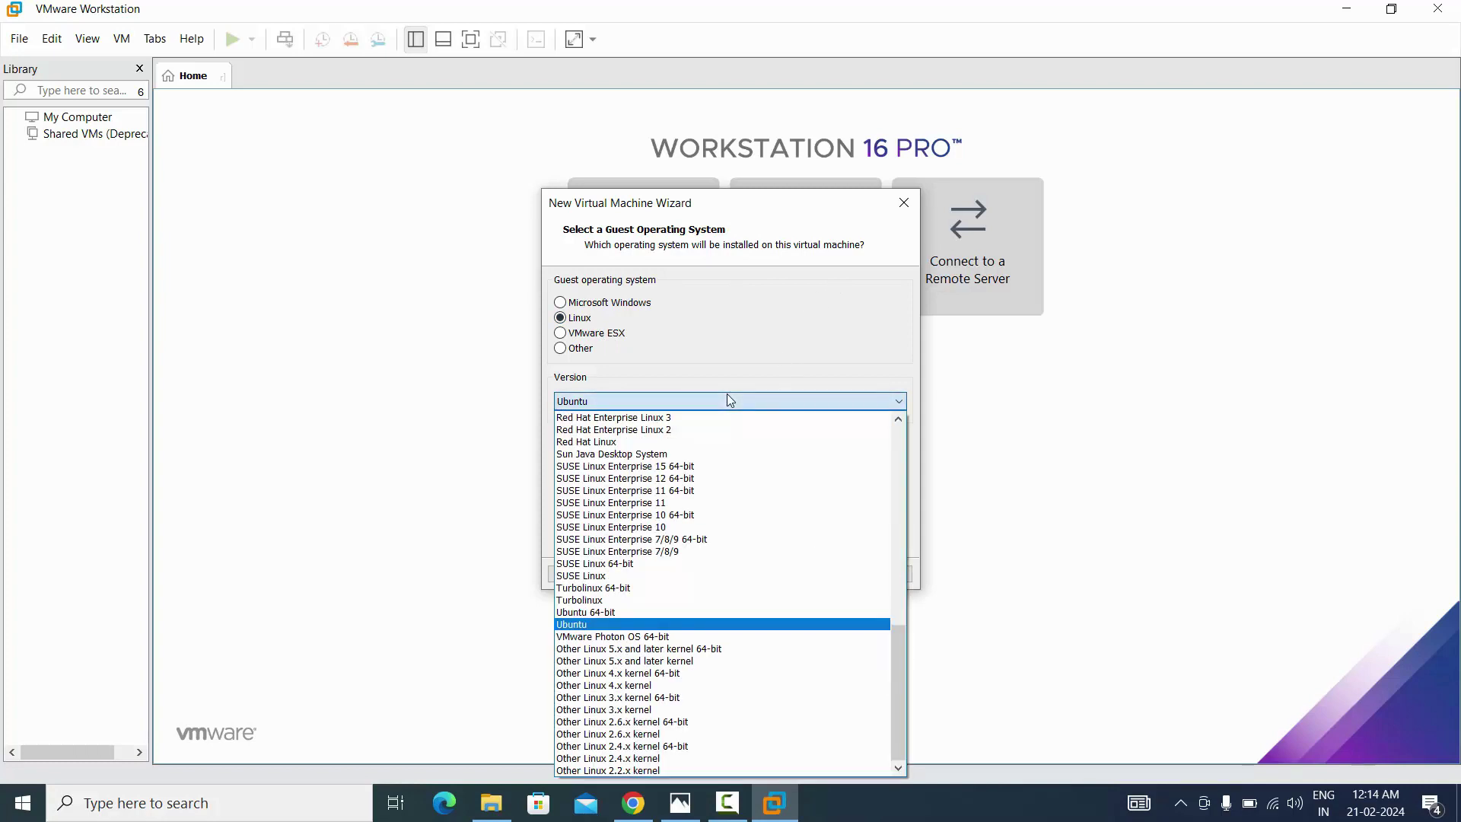
key(Down)
key(Down)
key(Down)
key(Down)
key(Down)
key(Down)
key(Down)
key(Down)
key(Down)
key(Down)
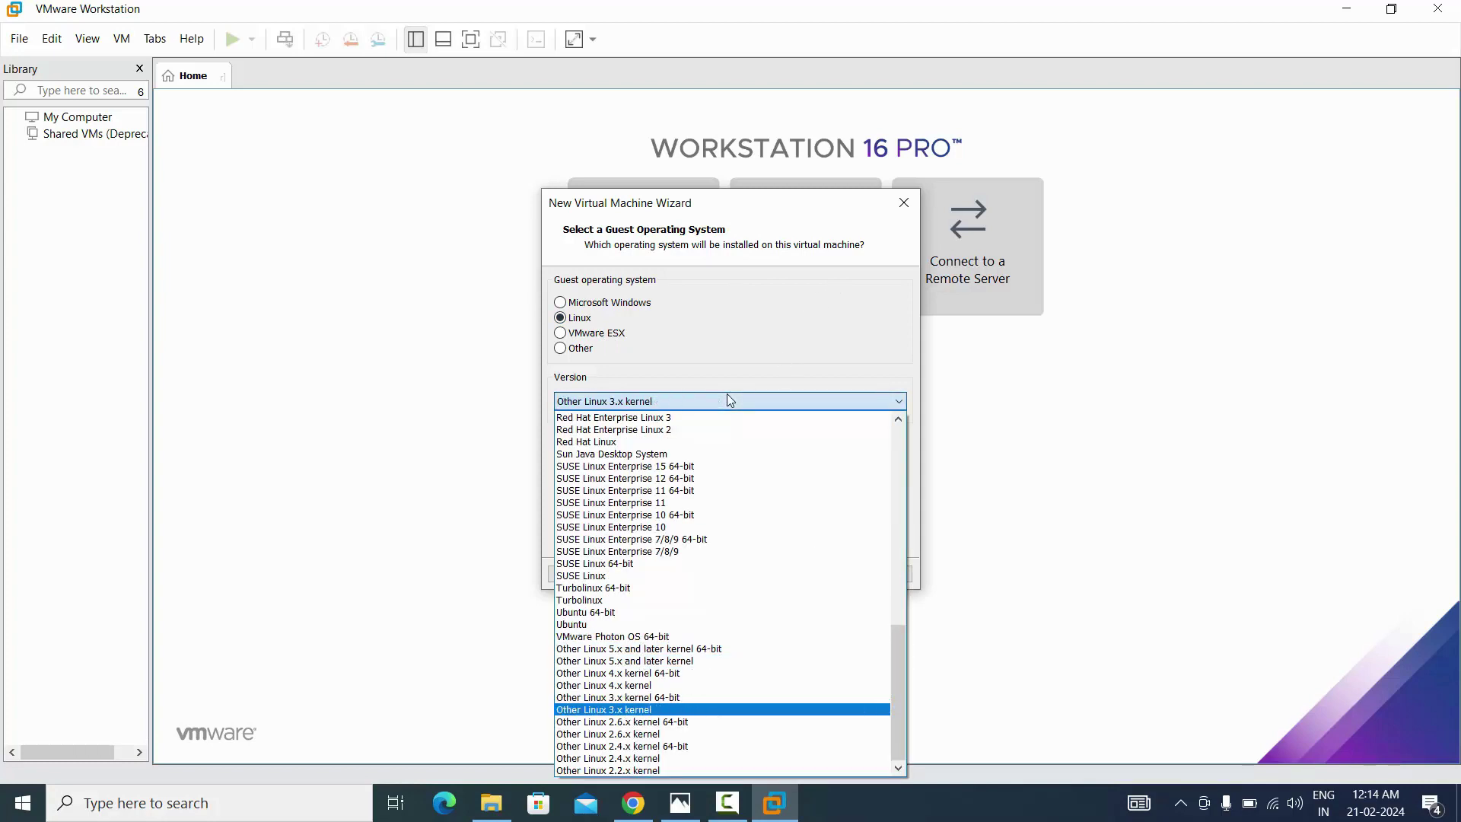
key(Up)
key(Up)
key(Up)
key(Up)
key(Up)
key(Up)
key(Up)
key(Up)
key(Up)
key(Up)
key(Up)
key(Up)
key(Up)
key(Up)
key(Up)
key(Up)
key(Up)
key(Up)
key(Up)
key(Up)
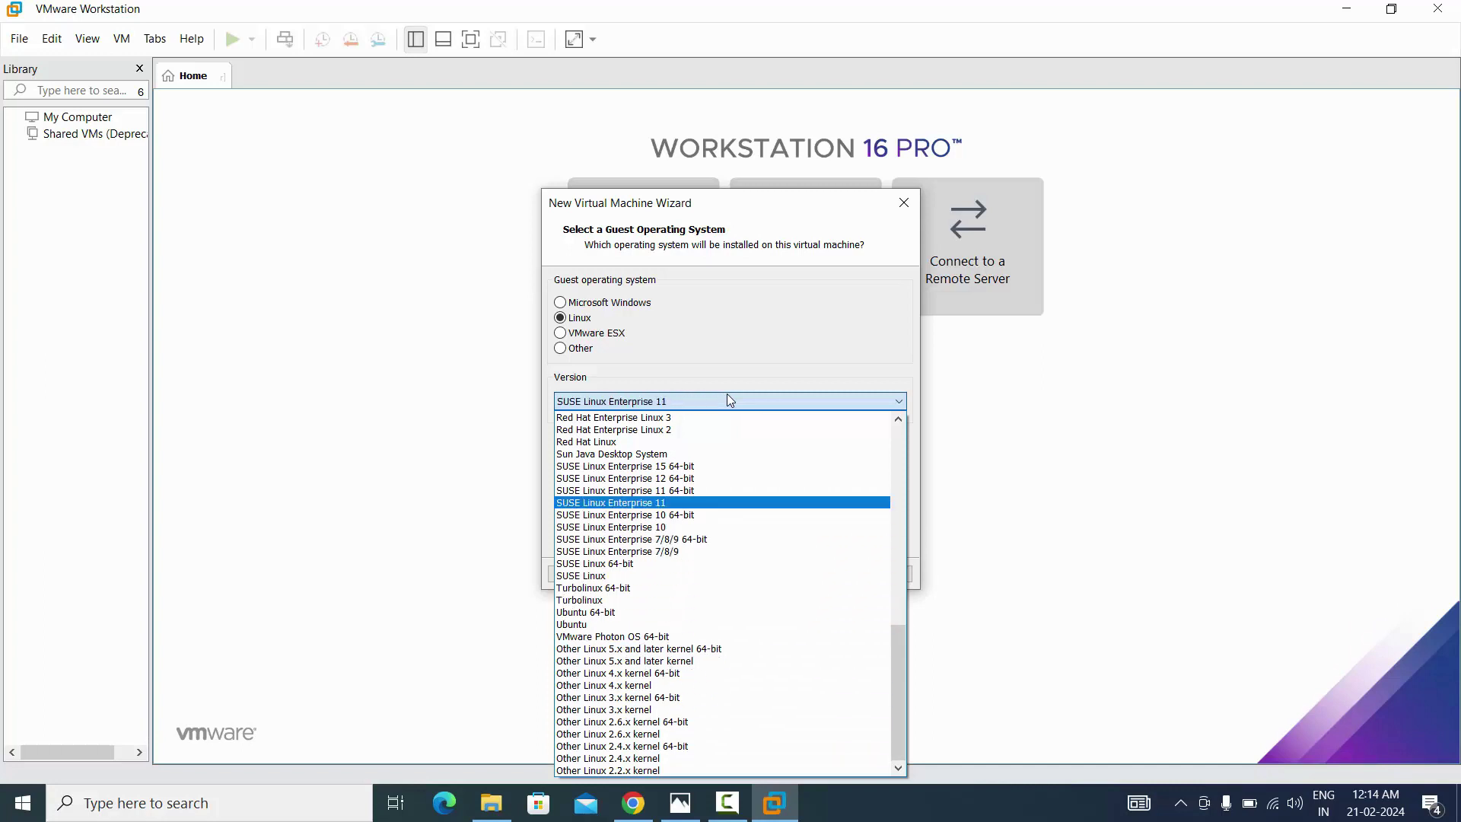
key(Up)
key(Up)
key(Up)
key(Up)
key(Up)
key(Up)
key(Up)
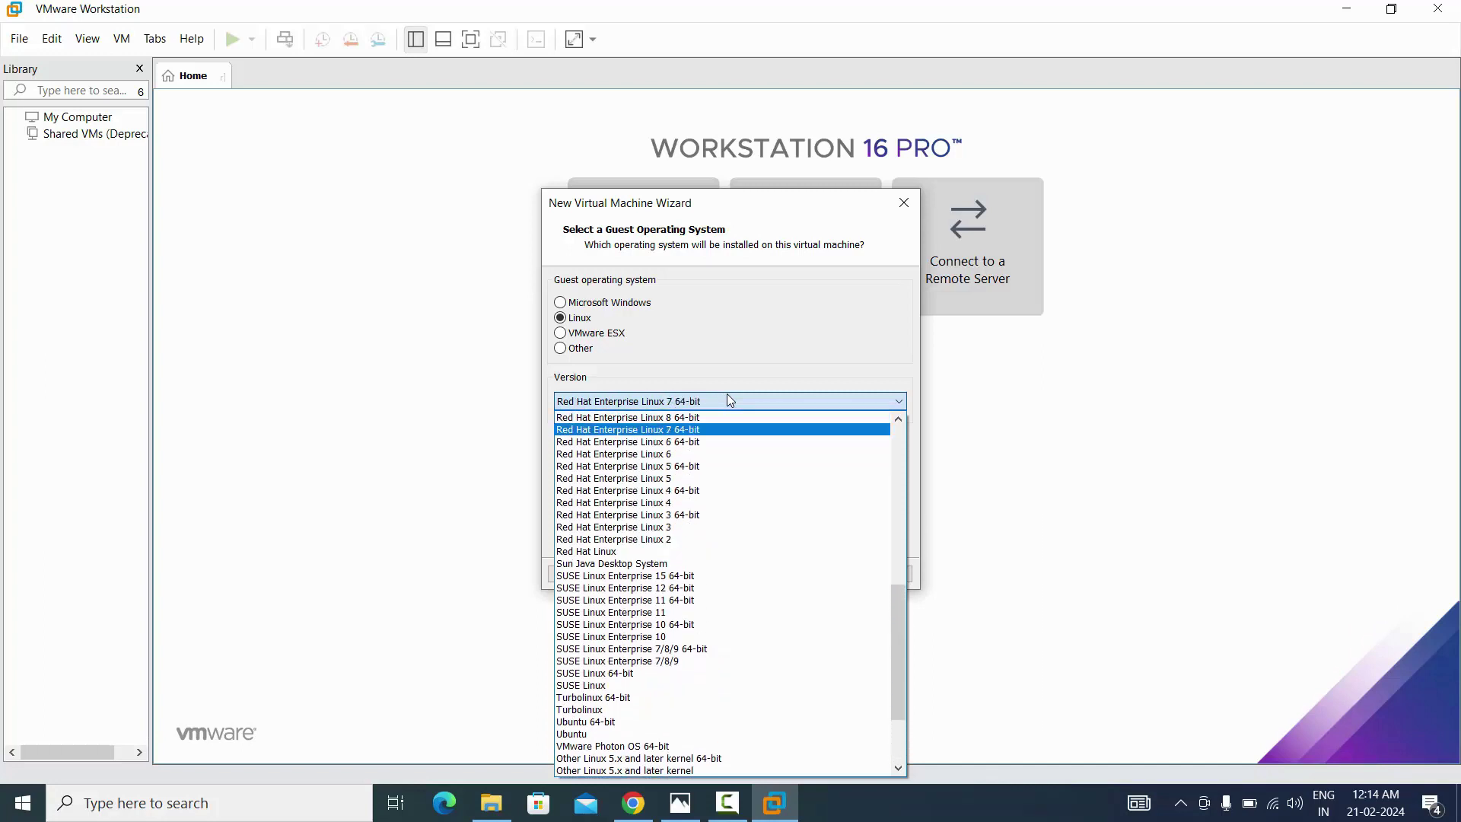
key(Down)
key(Down)
key(Down)
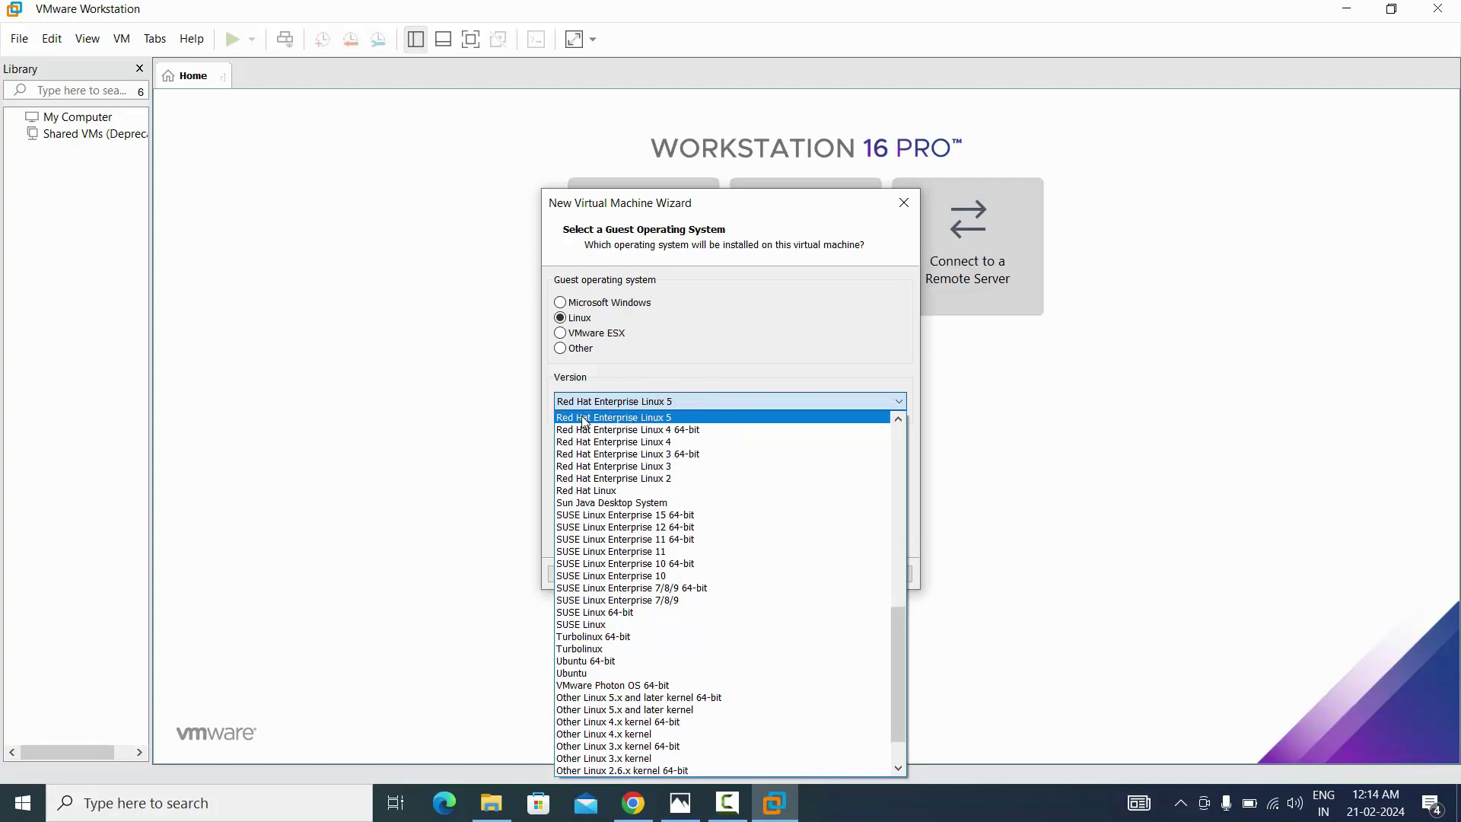
click(638, 417)
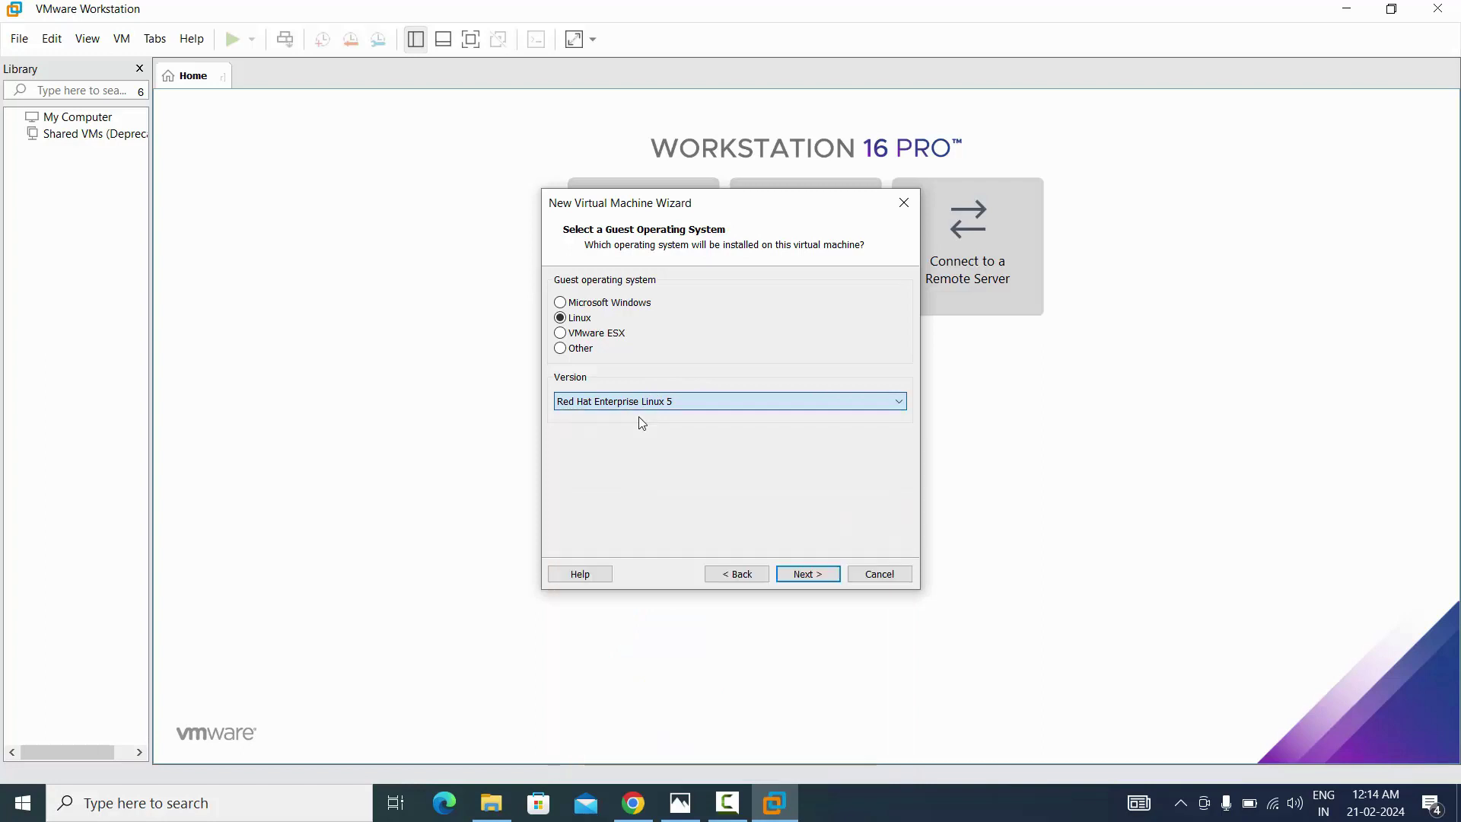
click(807, 574)
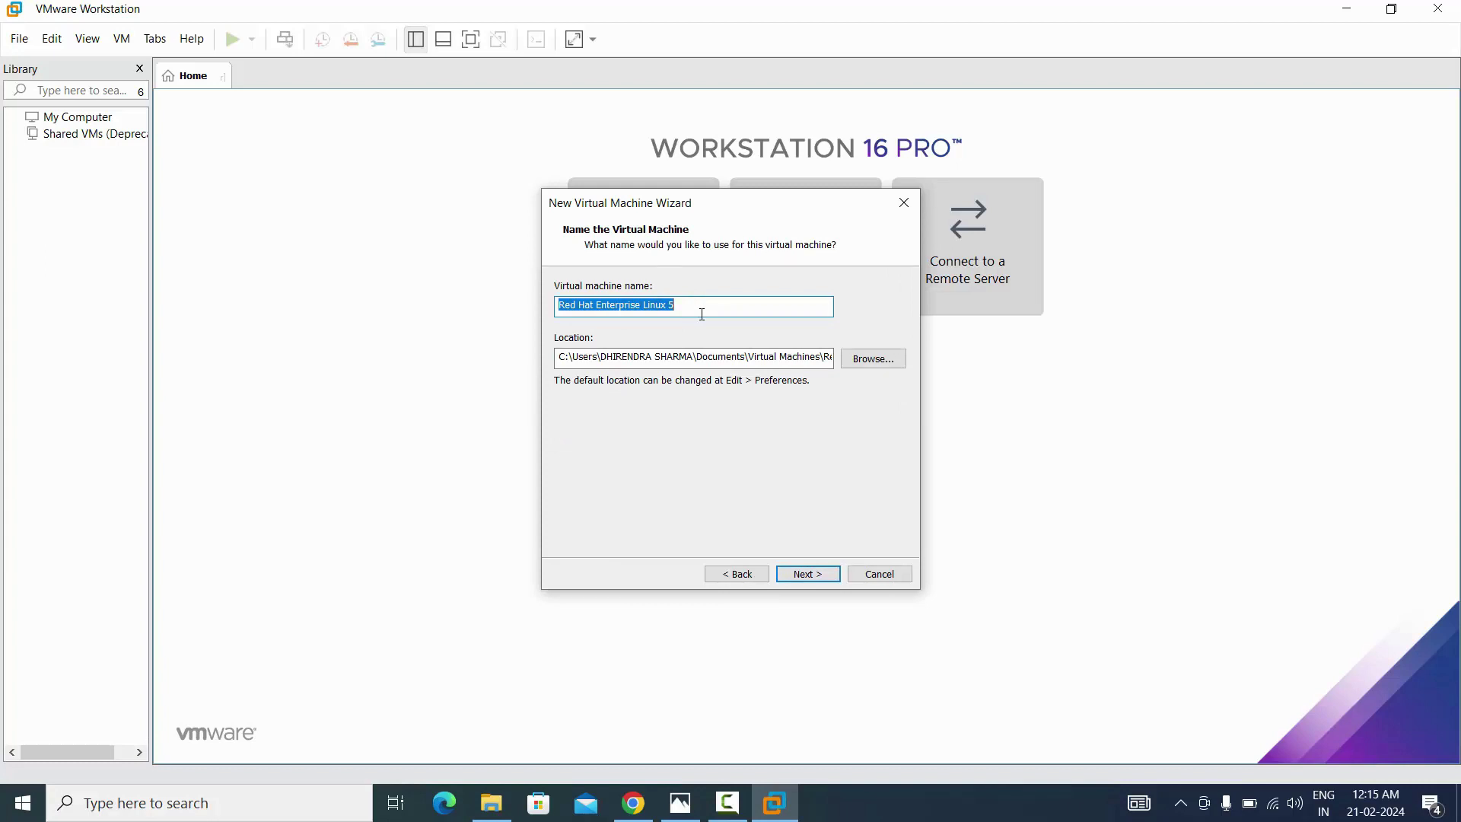
Replace the suggested VM name with MGMT and browse for a storage location
key(BackSpace)
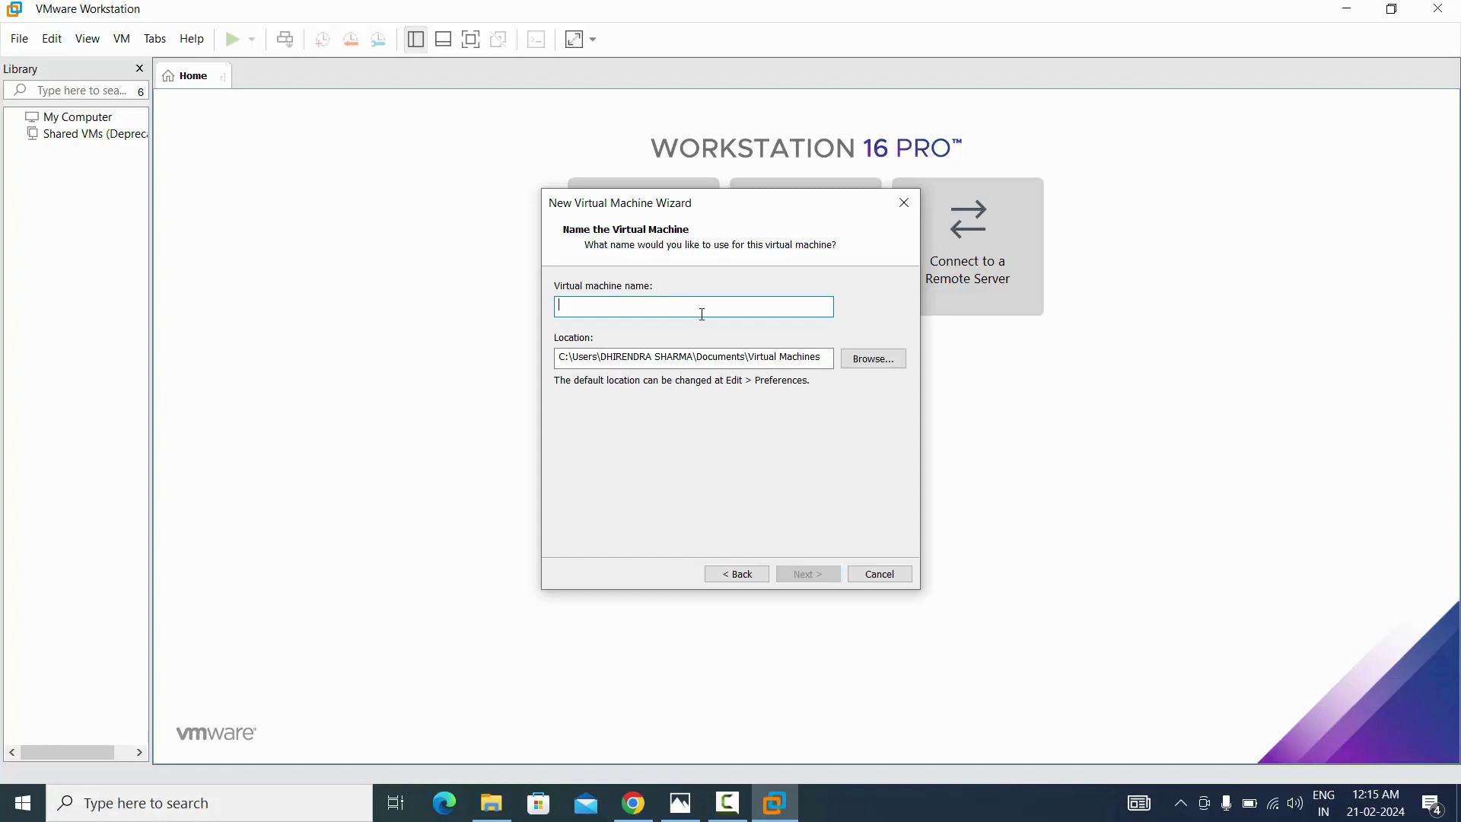
text(MGMT)
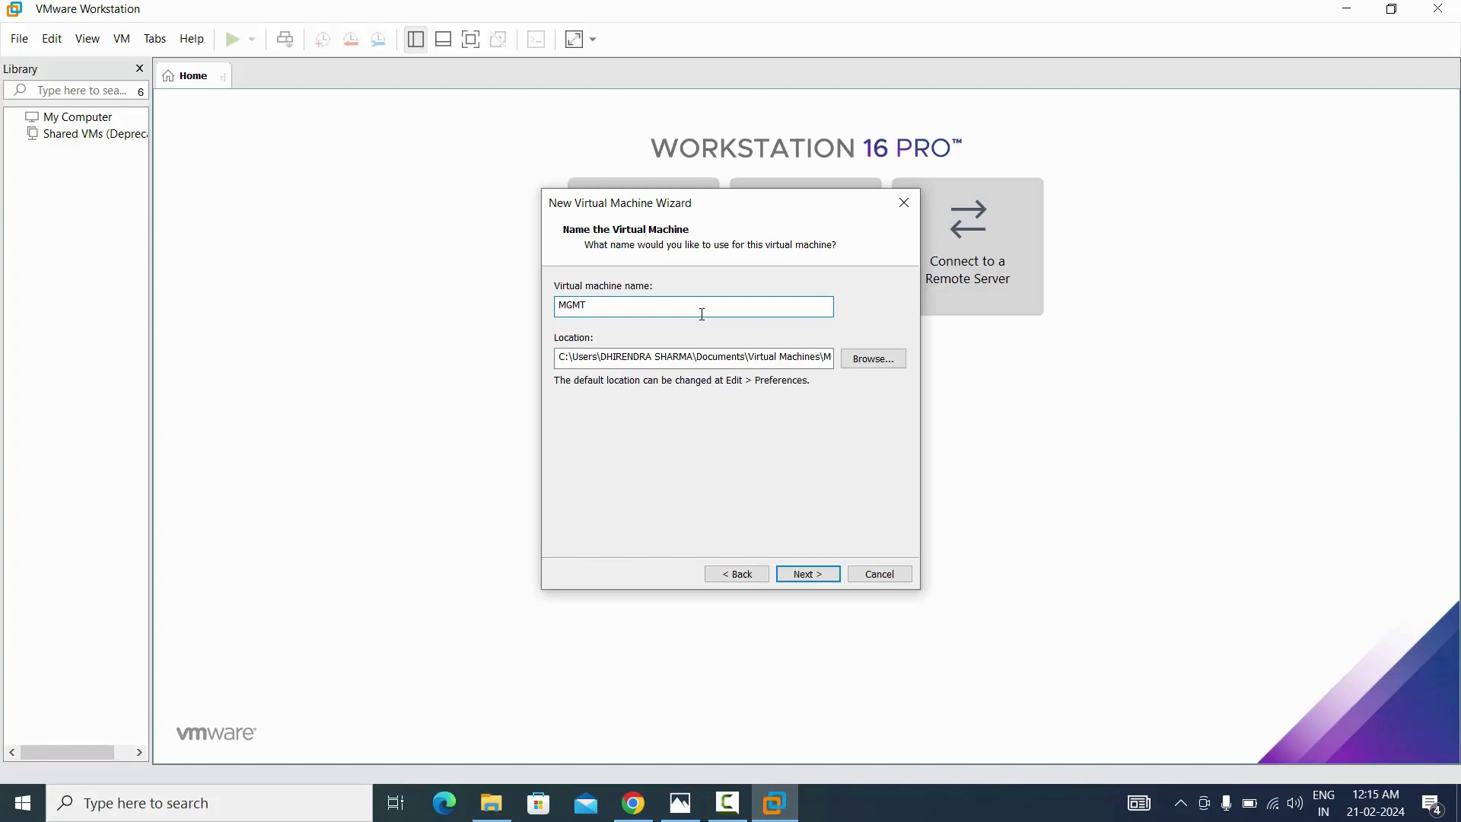
click(871, 364)
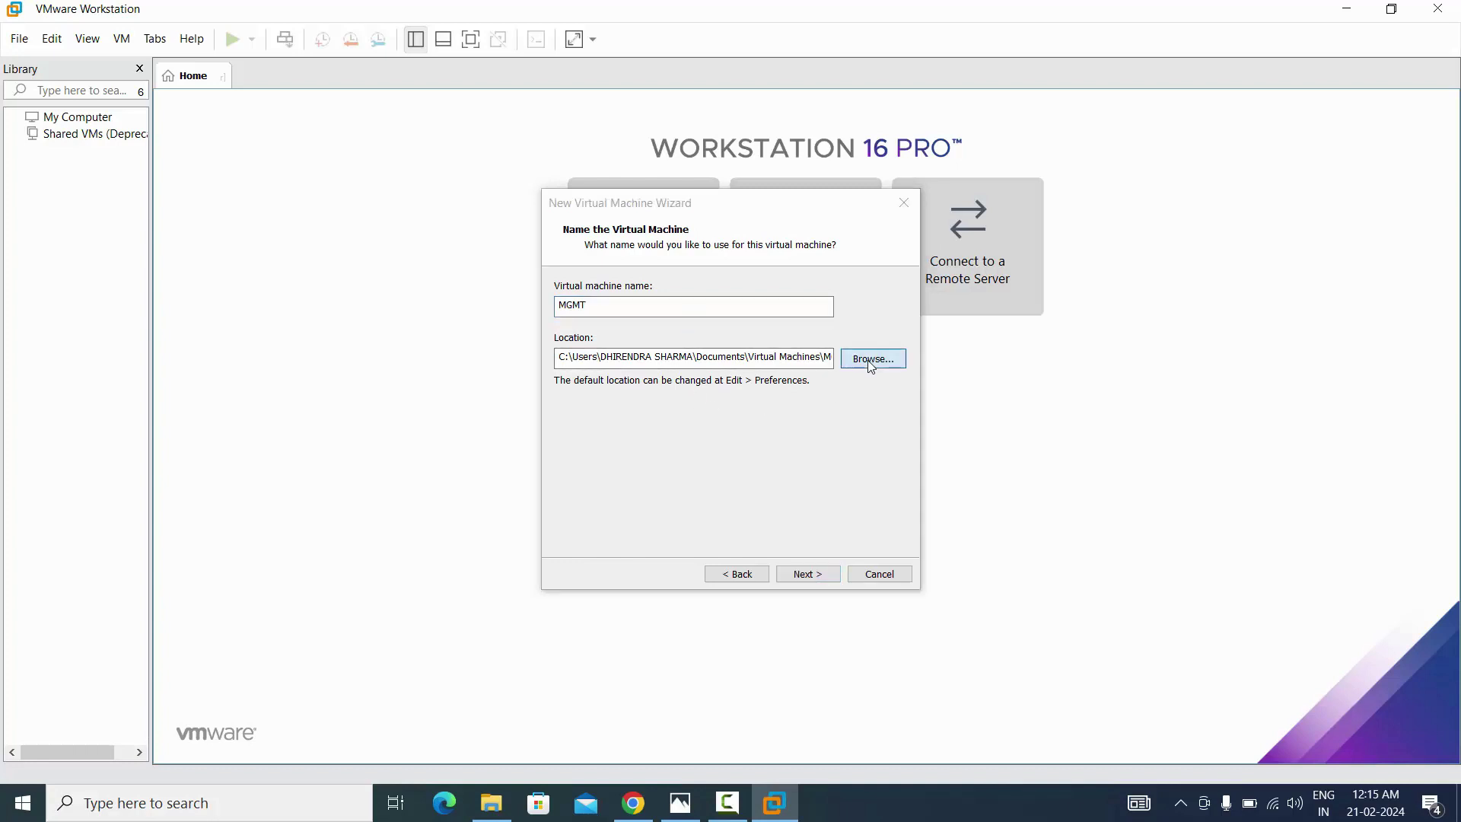
Create a new MGMT folder on Local Disk (E:) and set E:\MGMT as the VM location
drag(853, 371, 796, 408)
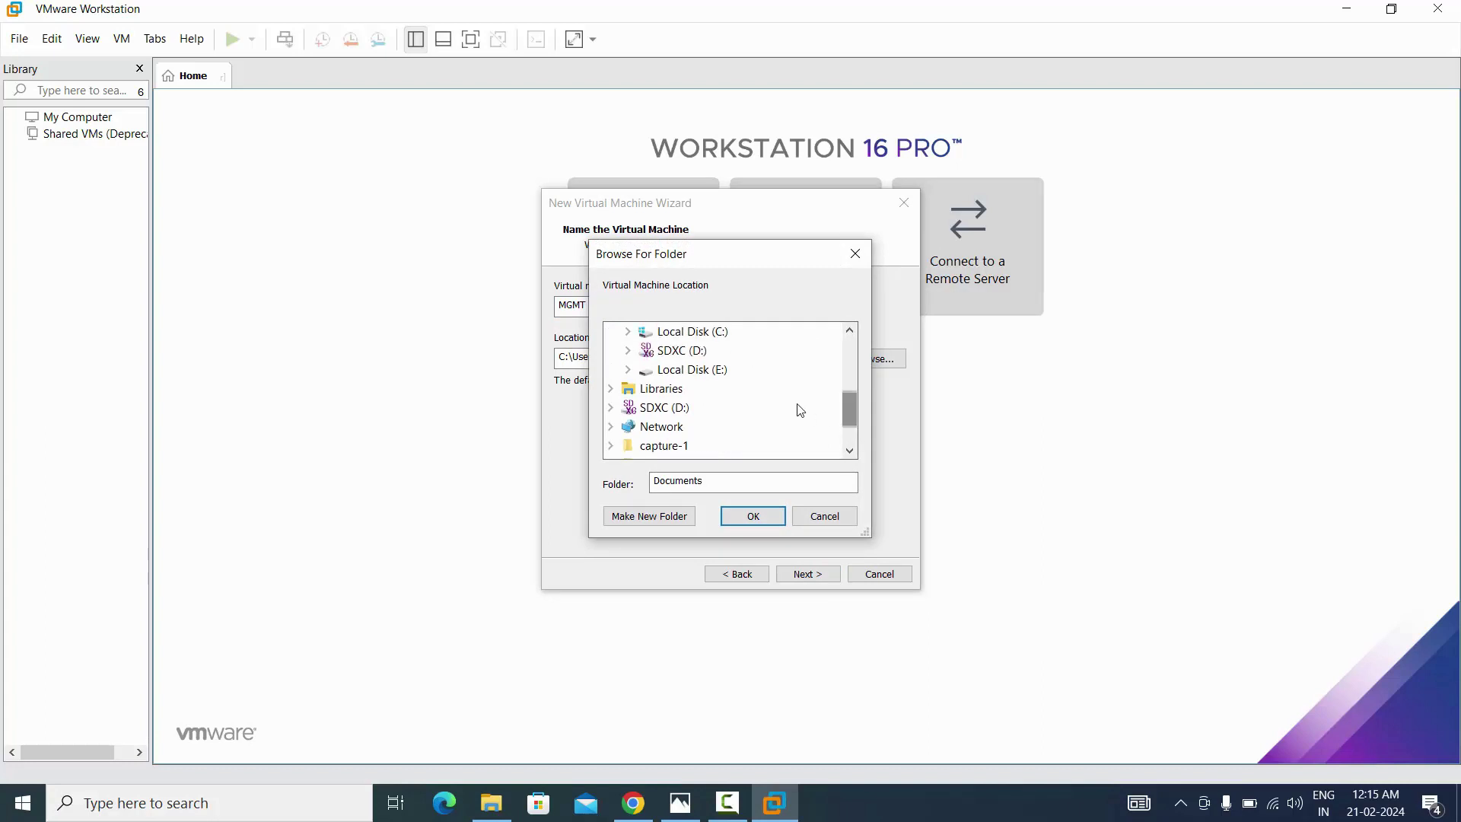
click(689, 369)
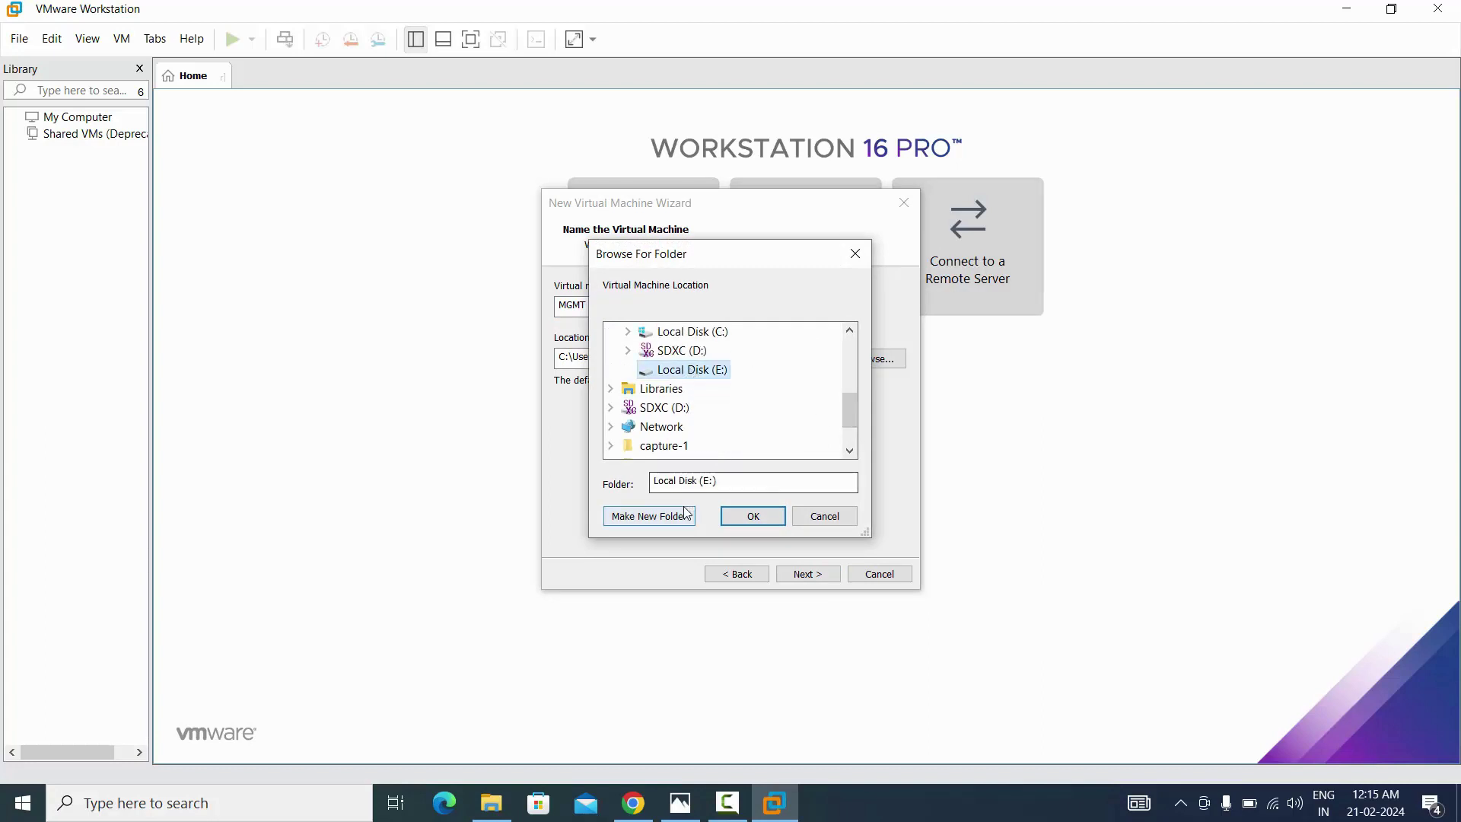
click(666, 522)
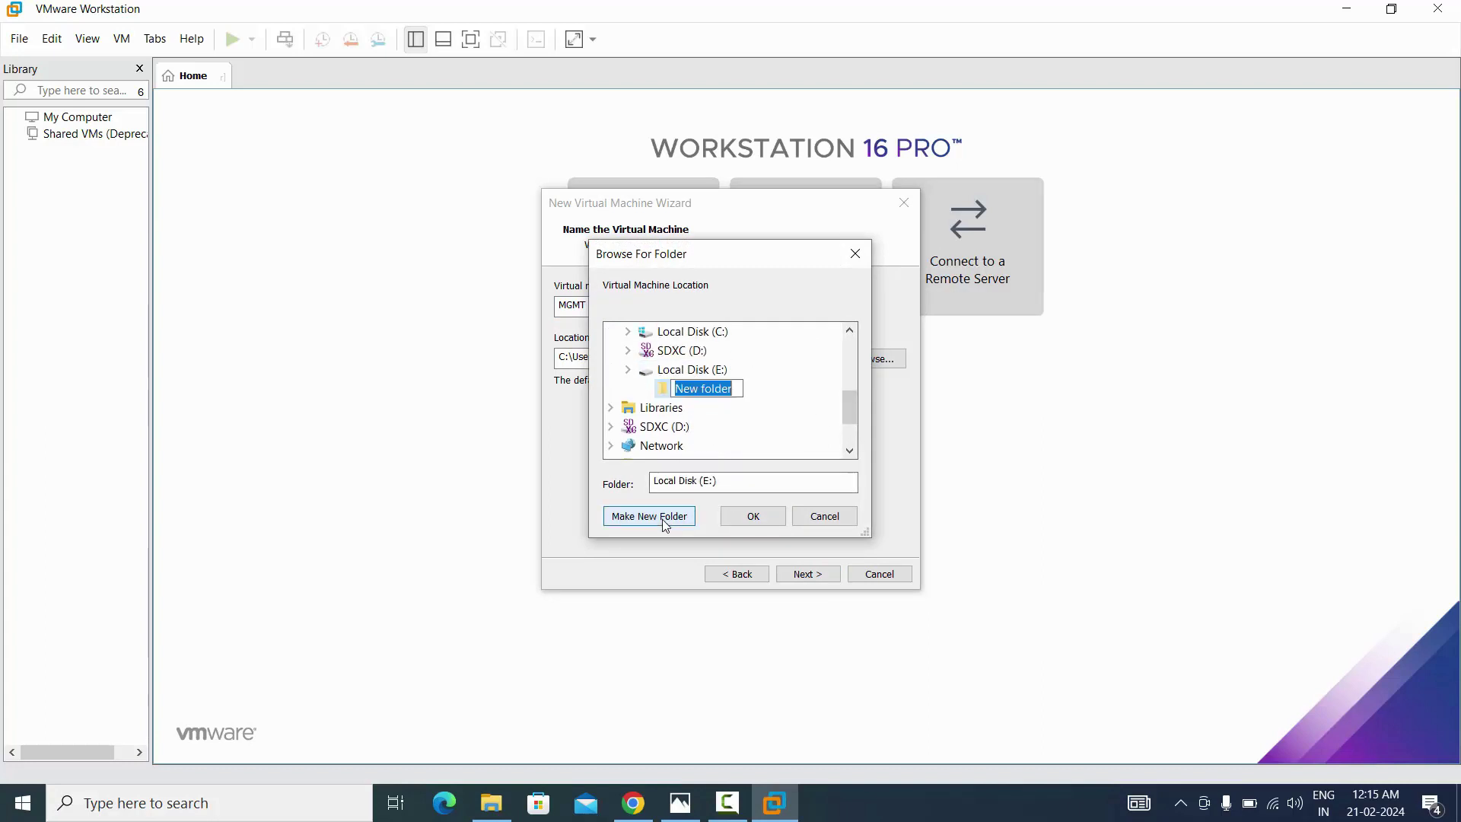
text(MG)
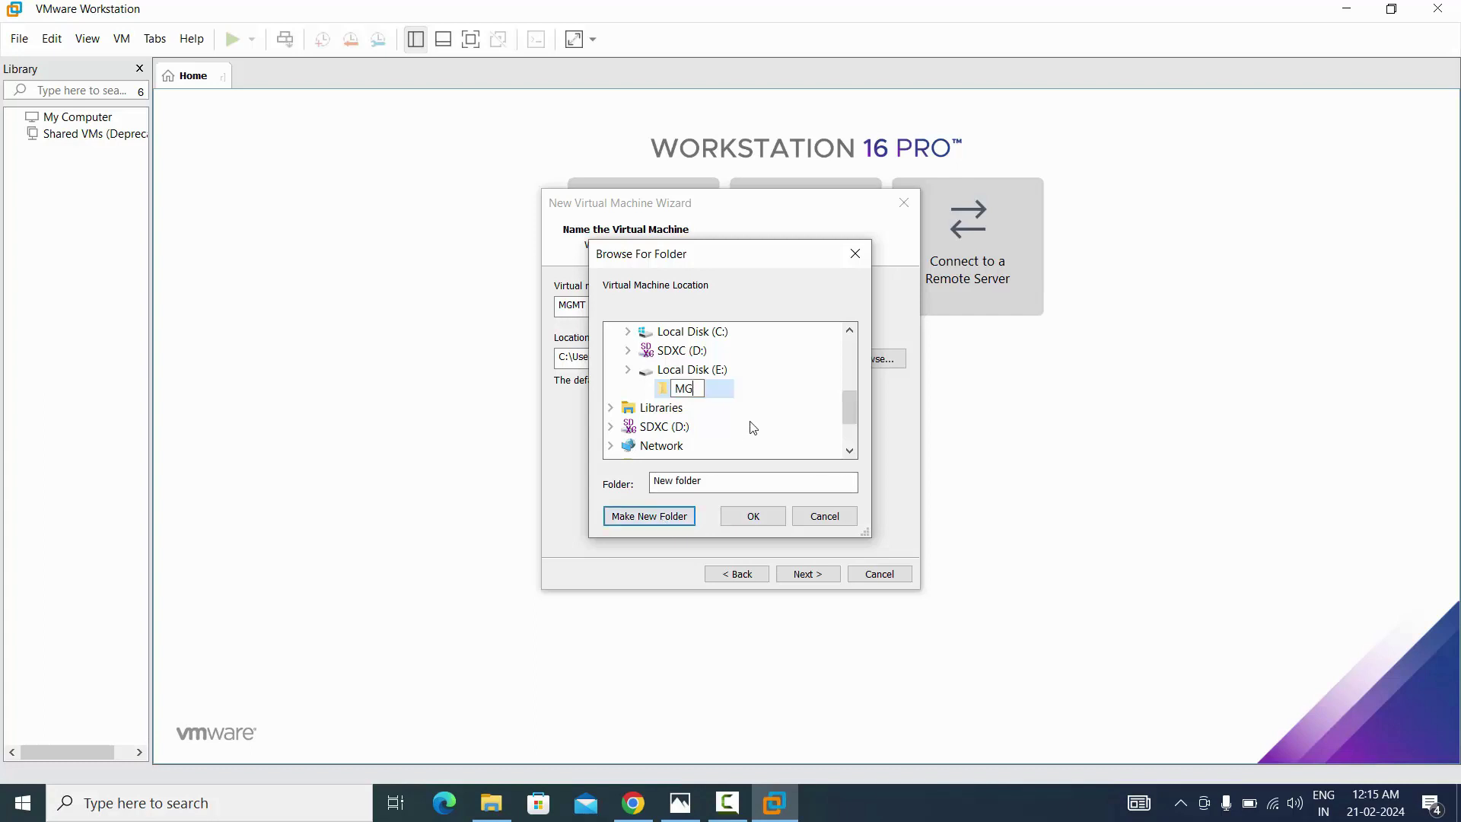
text(MT)
click(794, 439)
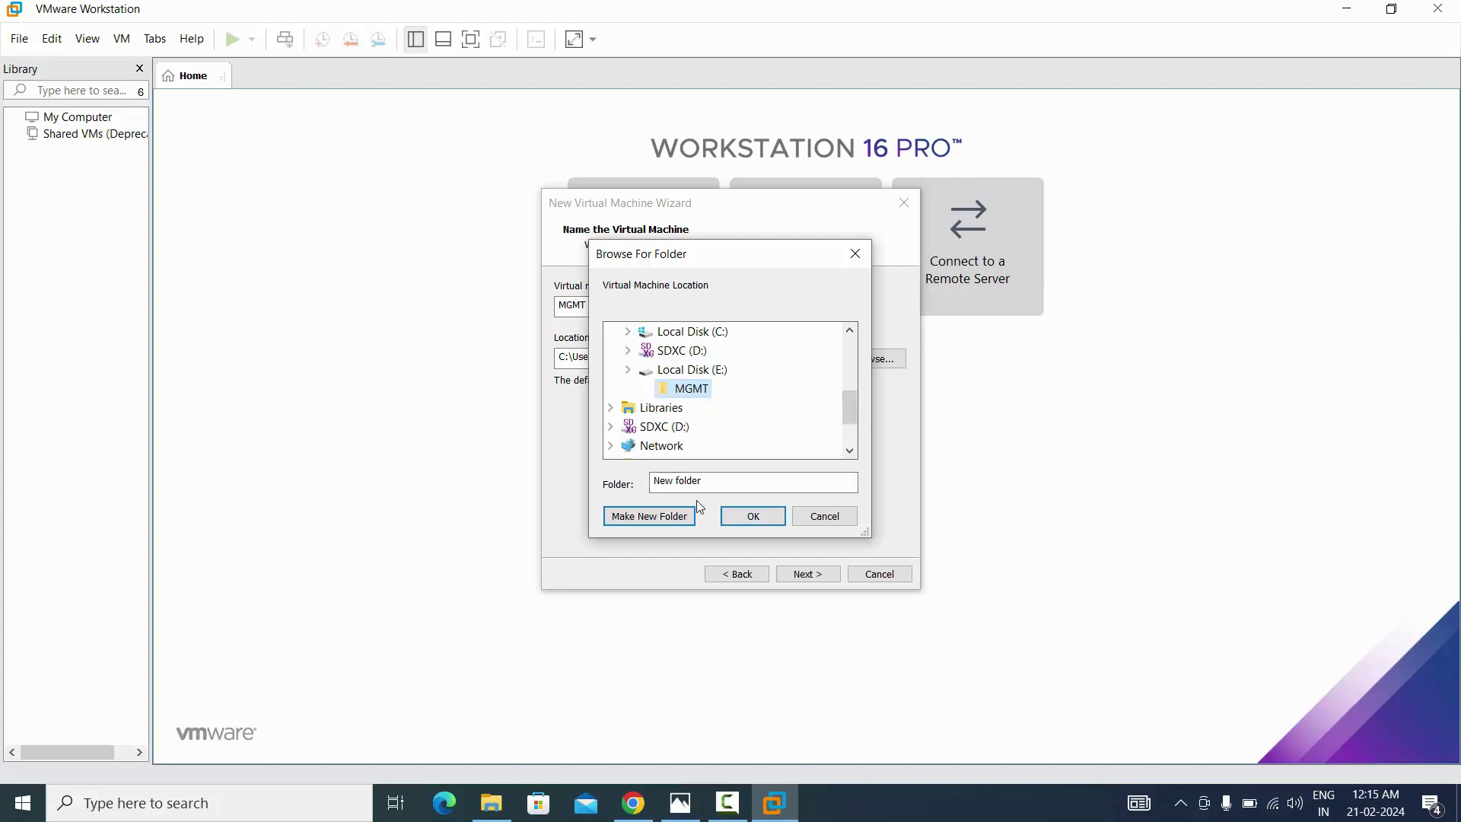
click(702, 373)
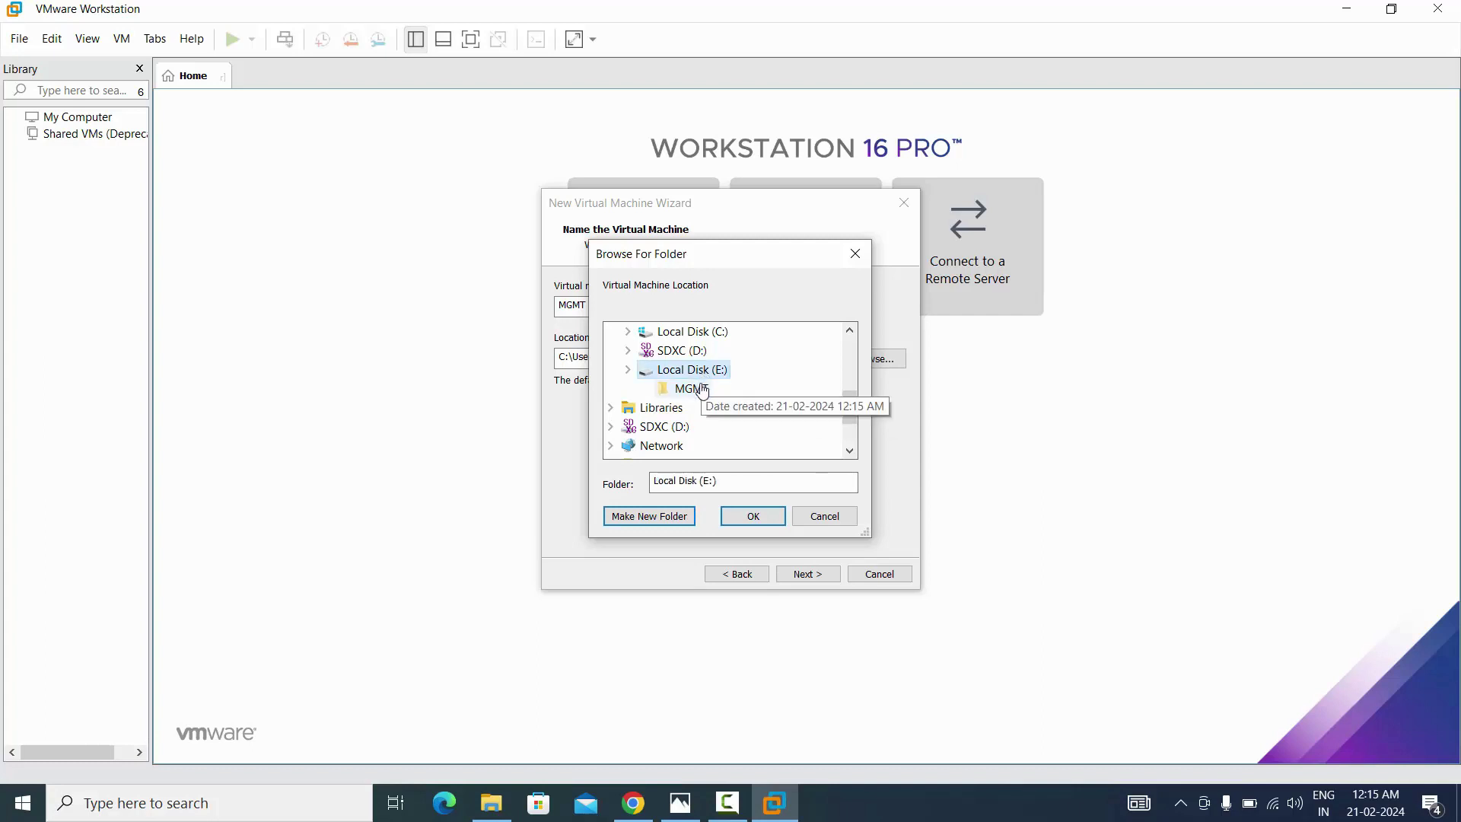
click(701, 390)
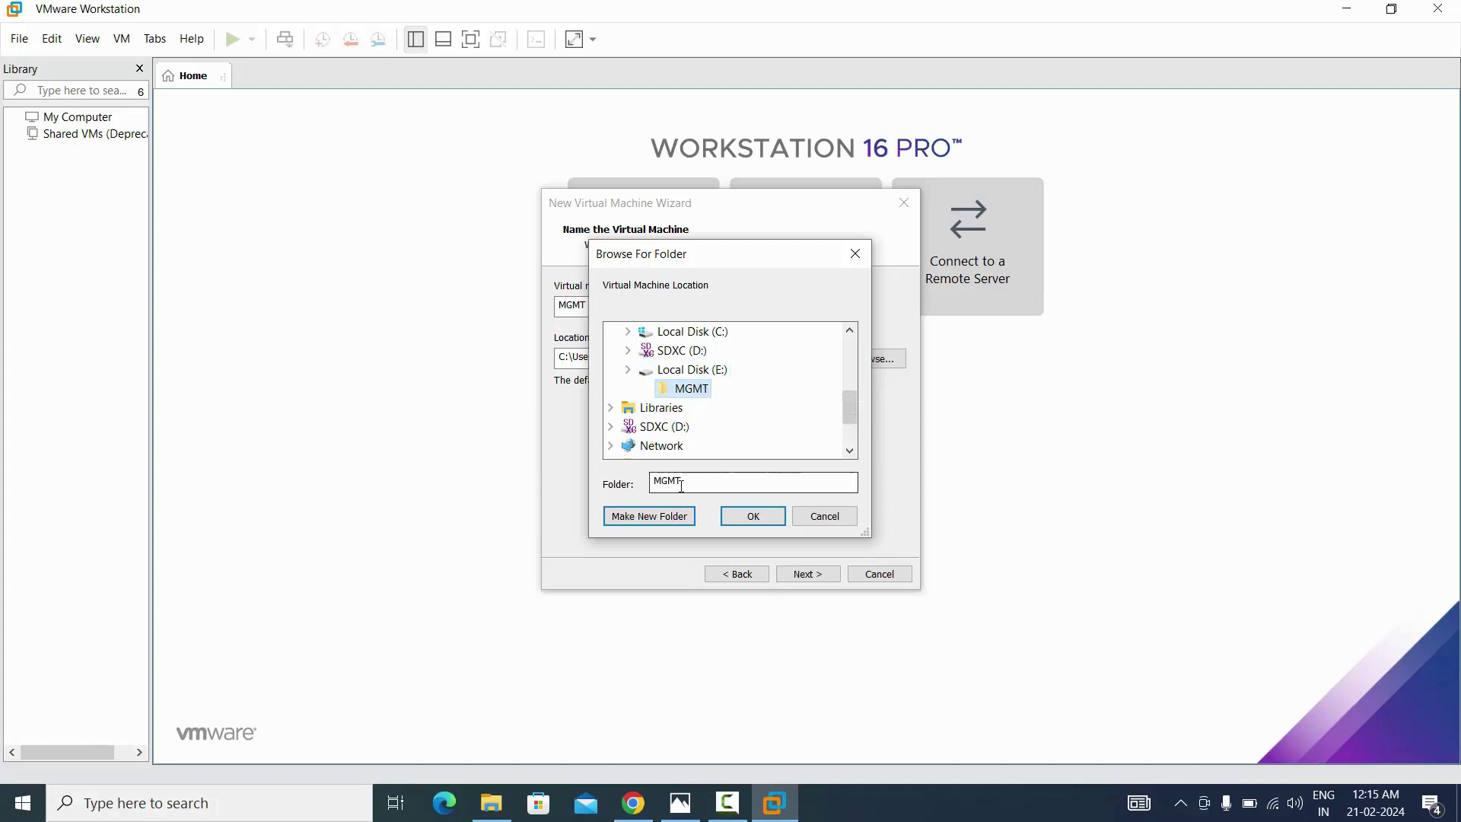
click(760, 523)
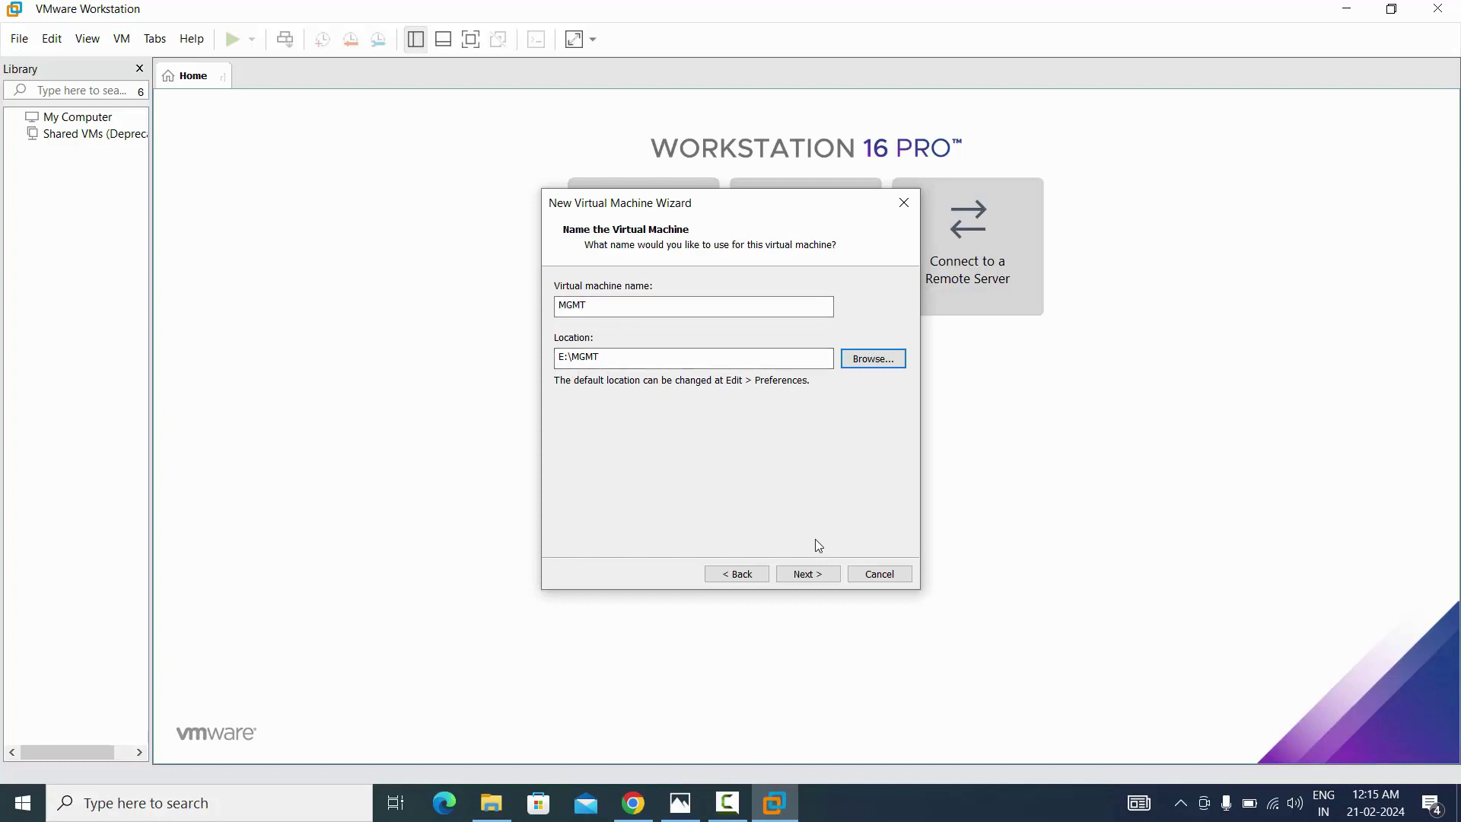
click(808, 574)
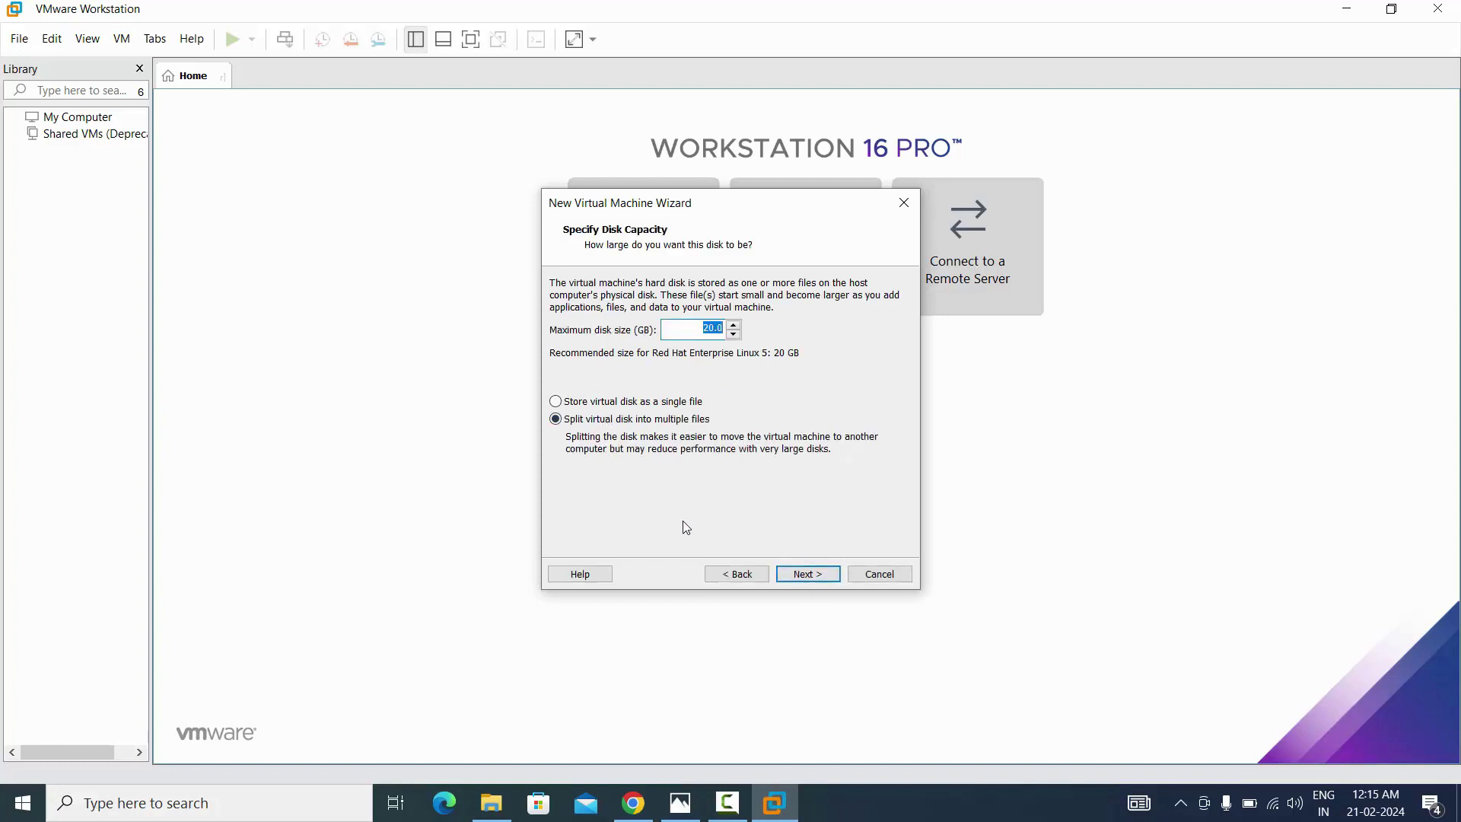
Store the 40 GB virtual disk as a single file, then open the hardware customization
click(633, 403)
click(811, 575)
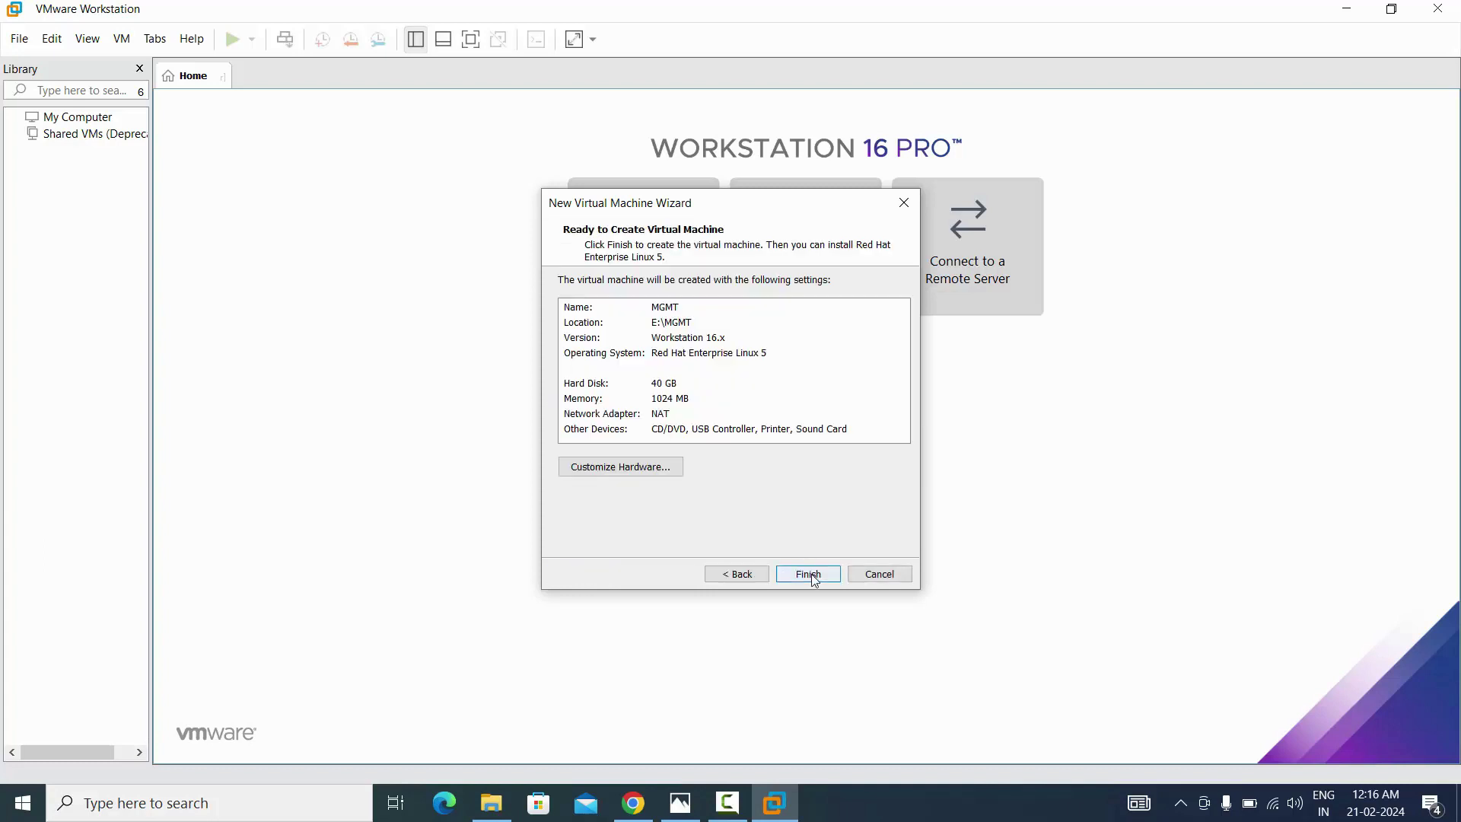
click(594, 472)
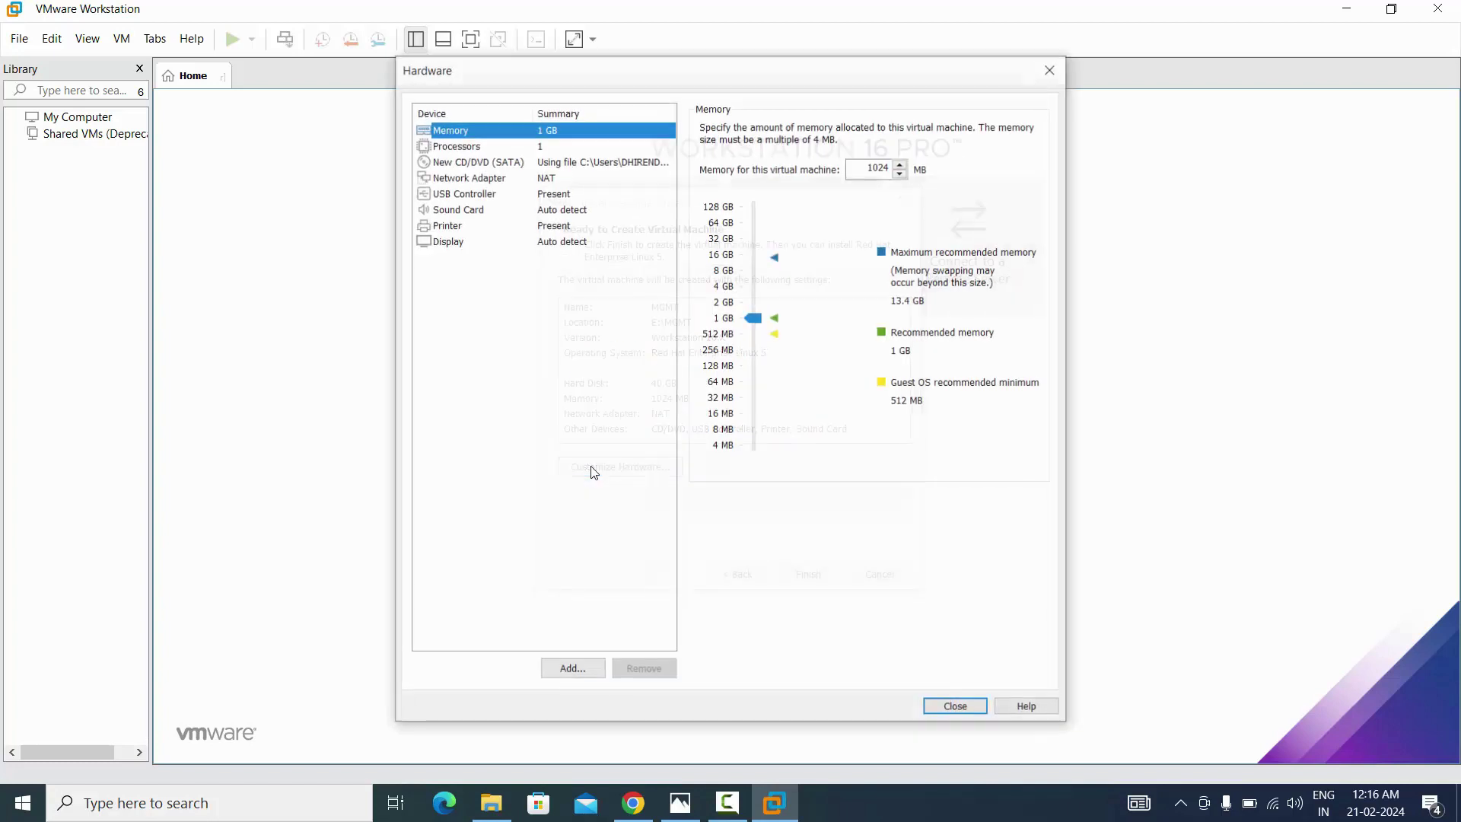
Raise the MGMT VM's memory from 1 GB to 8192 MB and finish the new-VM wizard
click(757, 318)
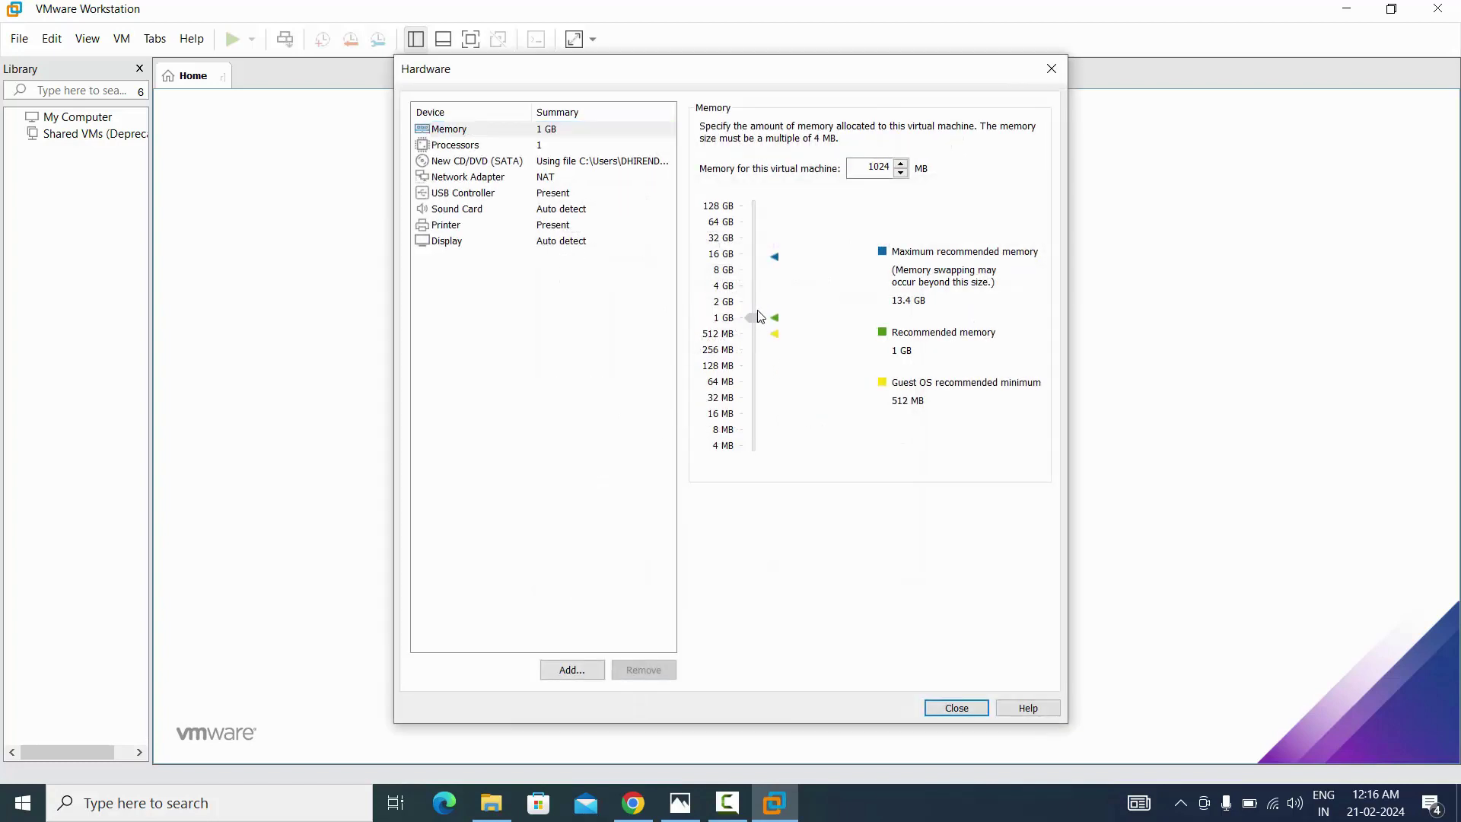
drag(760, 317, 758, 276)
click(959, 709)
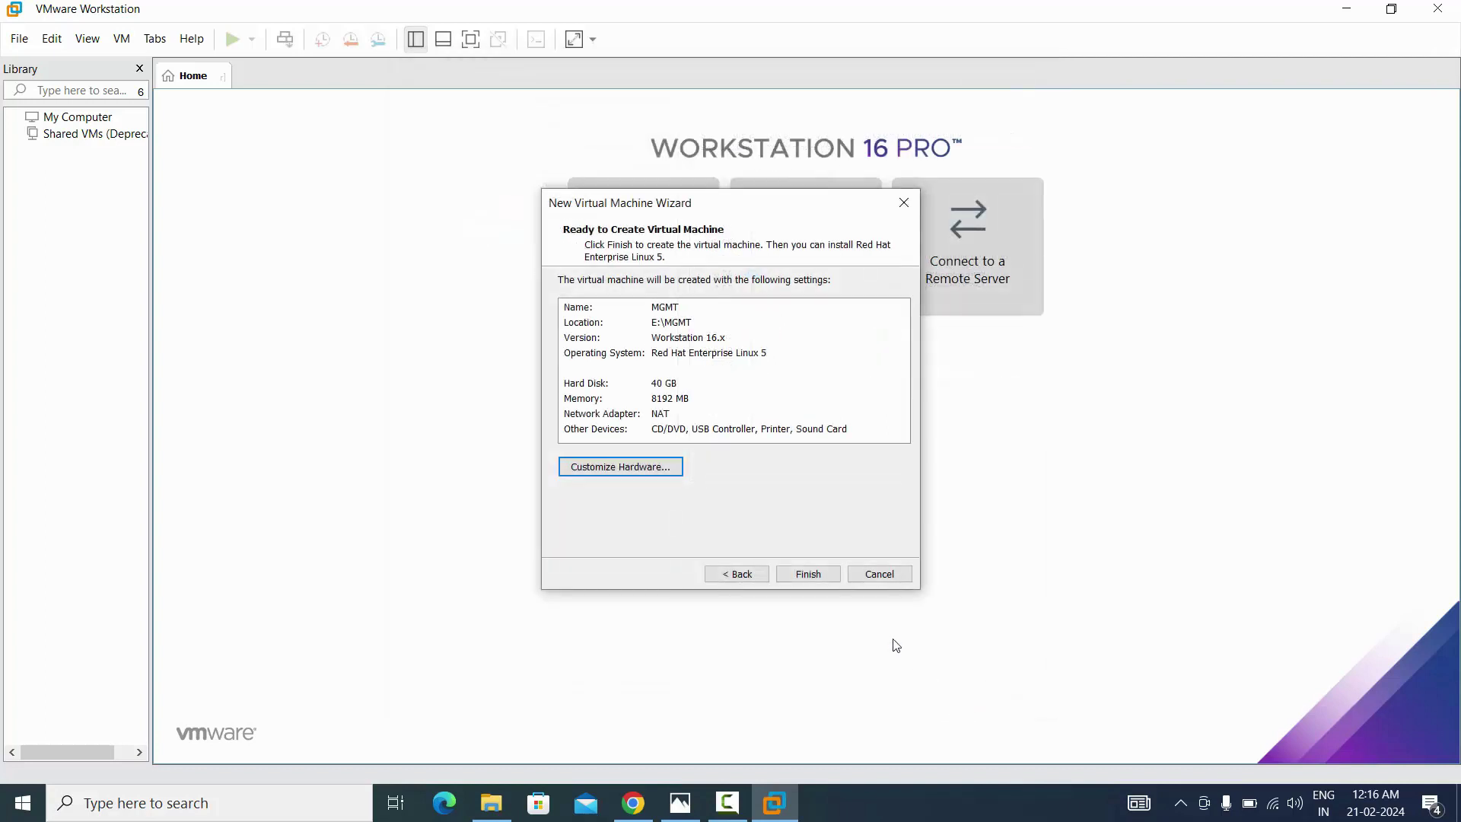
click(806, 574)
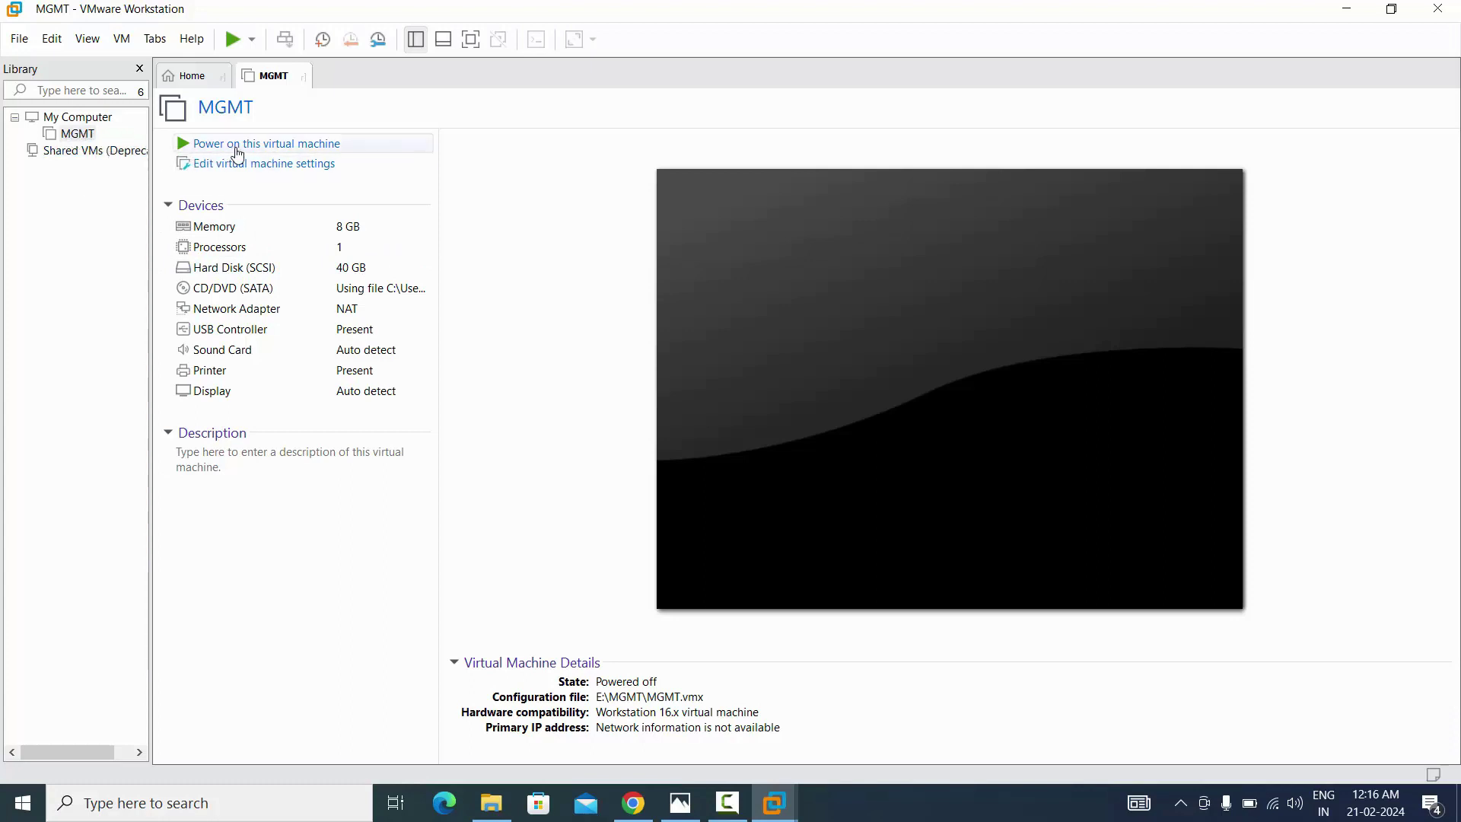
Power on the MGMT virtual machine
click(283, 153)
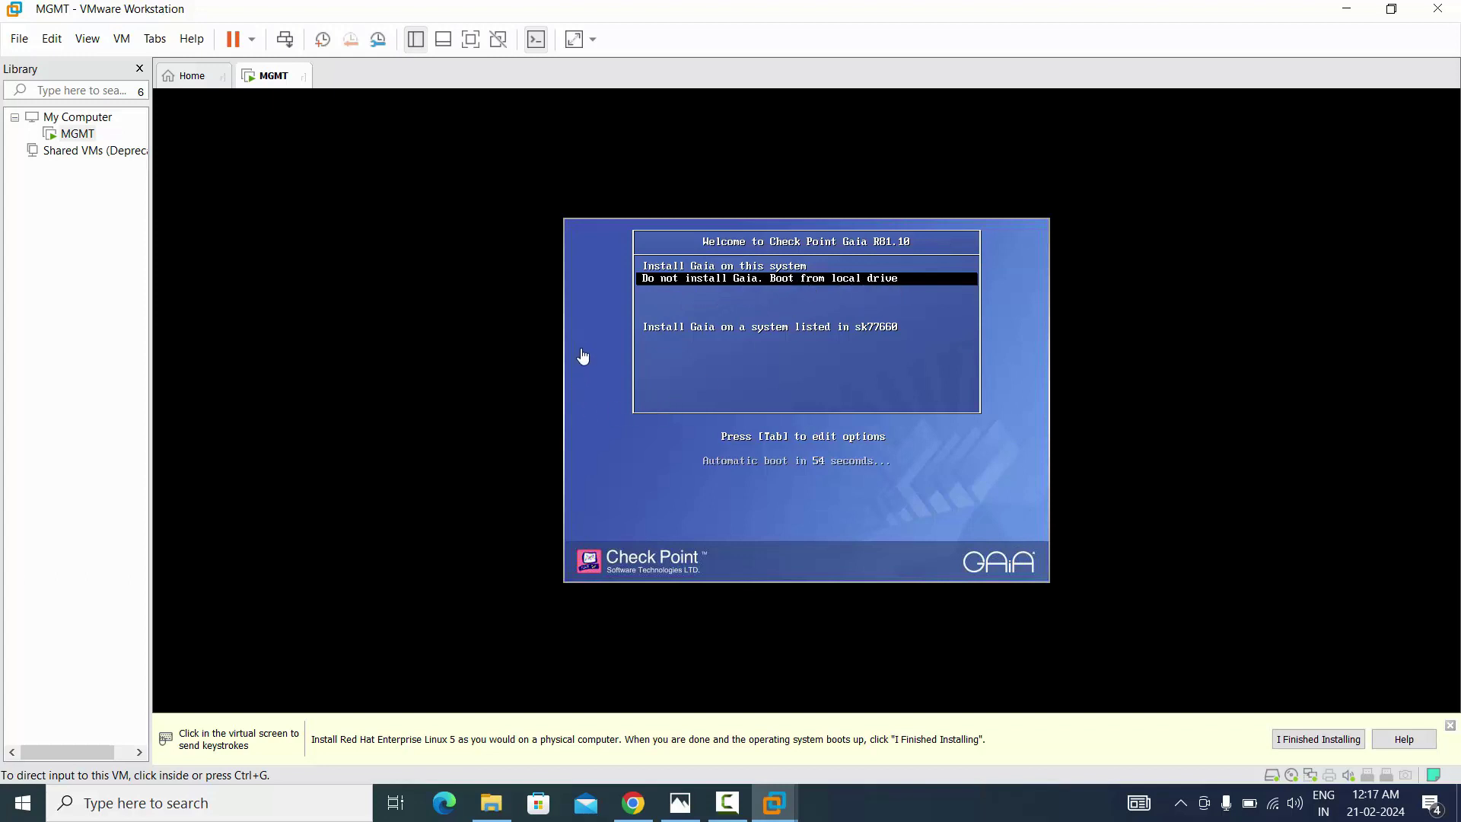
Choose 'Install Gaia on this system' from the MGMT VM's boot menu
click(584, 407)
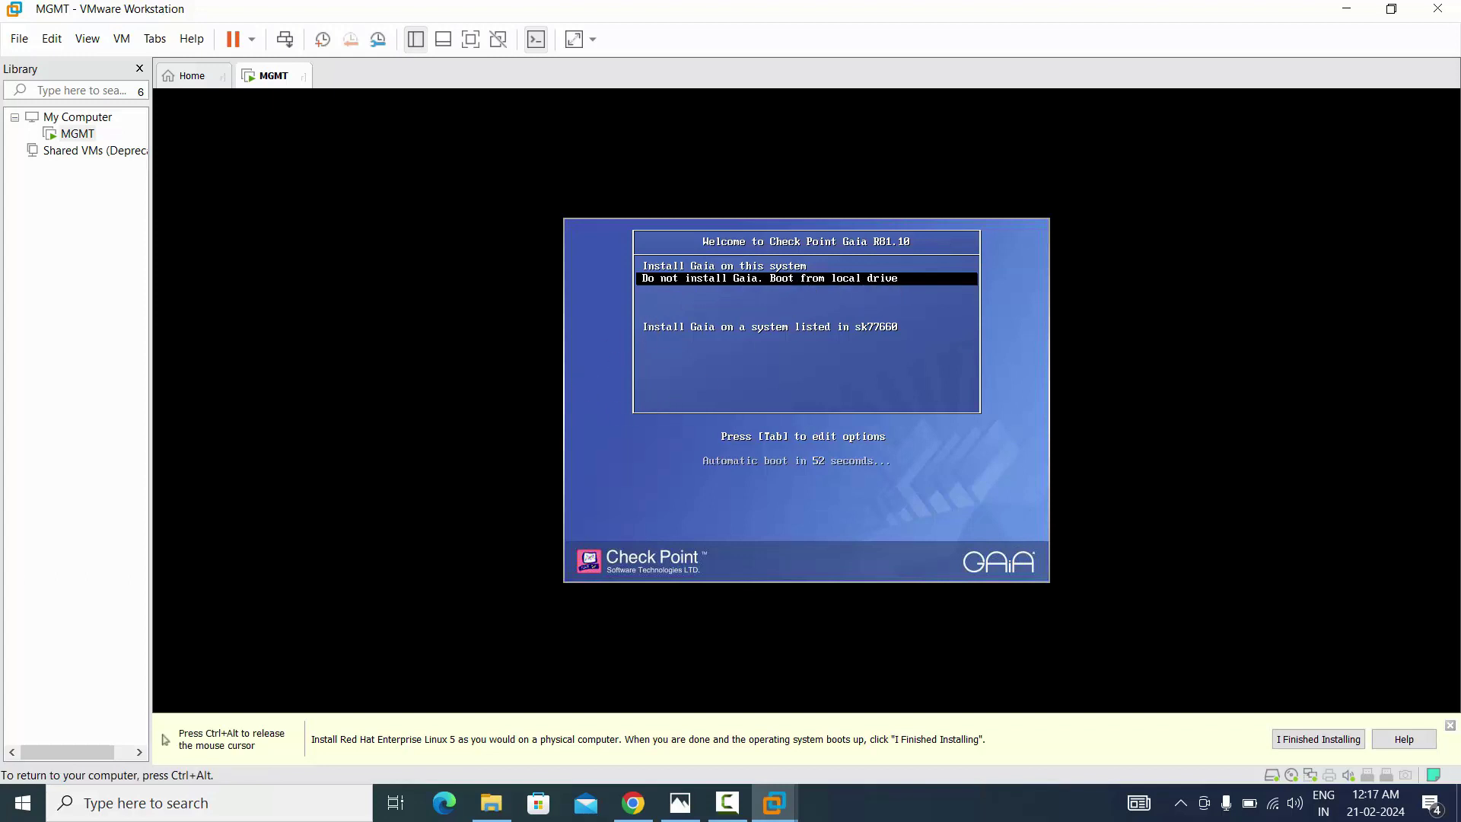
key(Up)
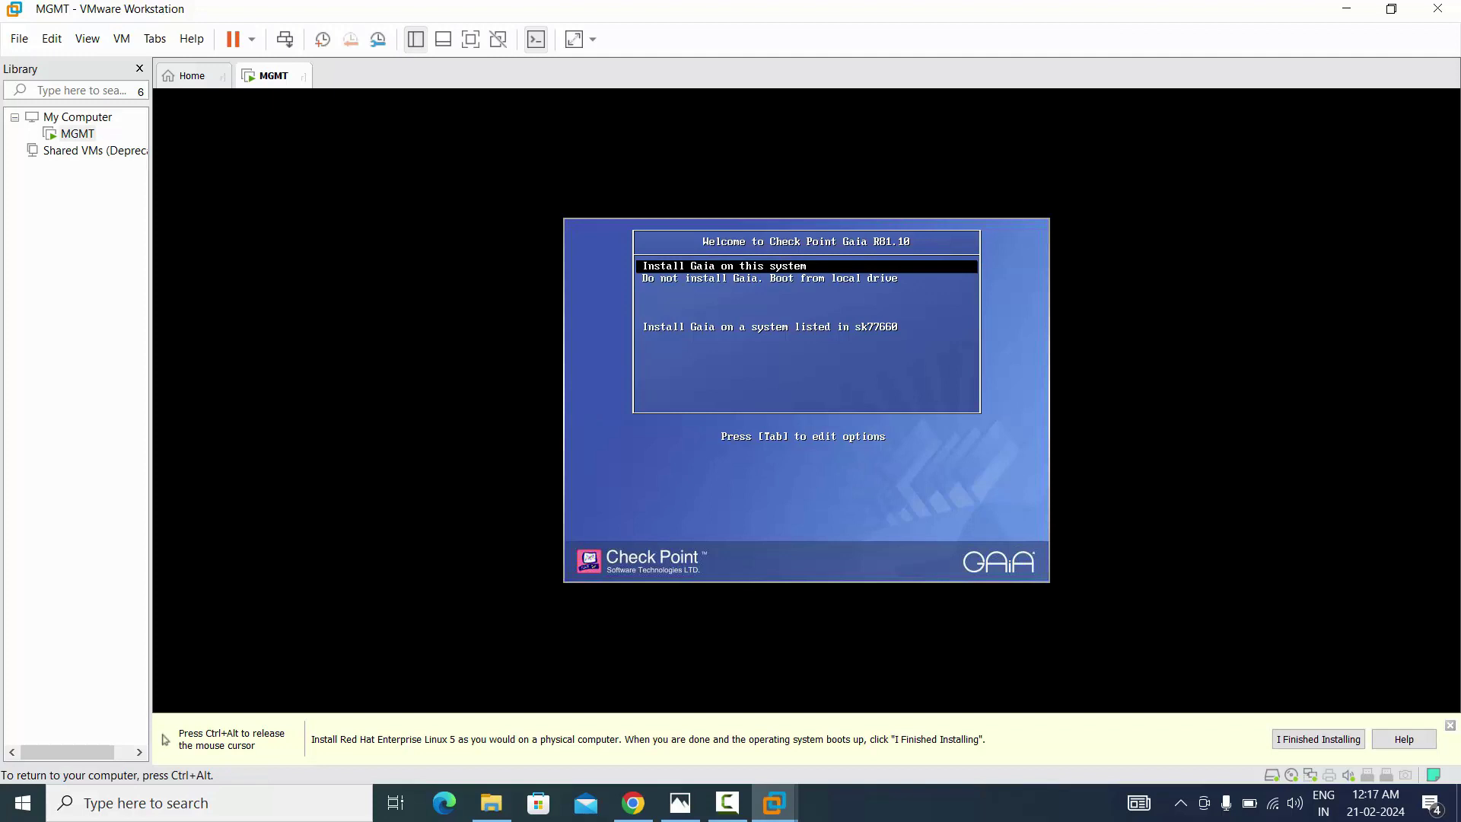
key(Return)
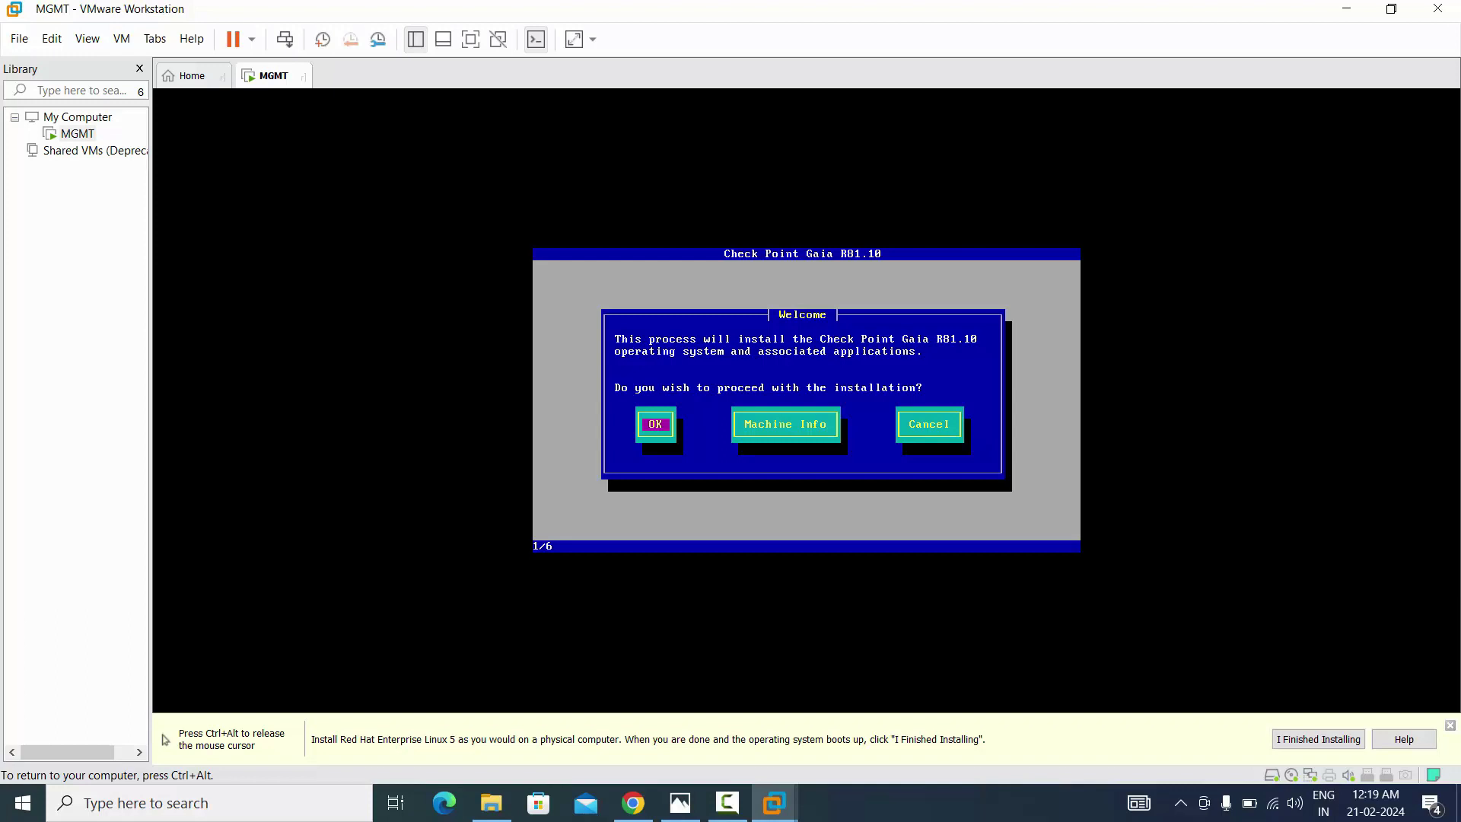
Confirm the Gaia Welcome dialog and keep the US keyboard layout
key(Return)
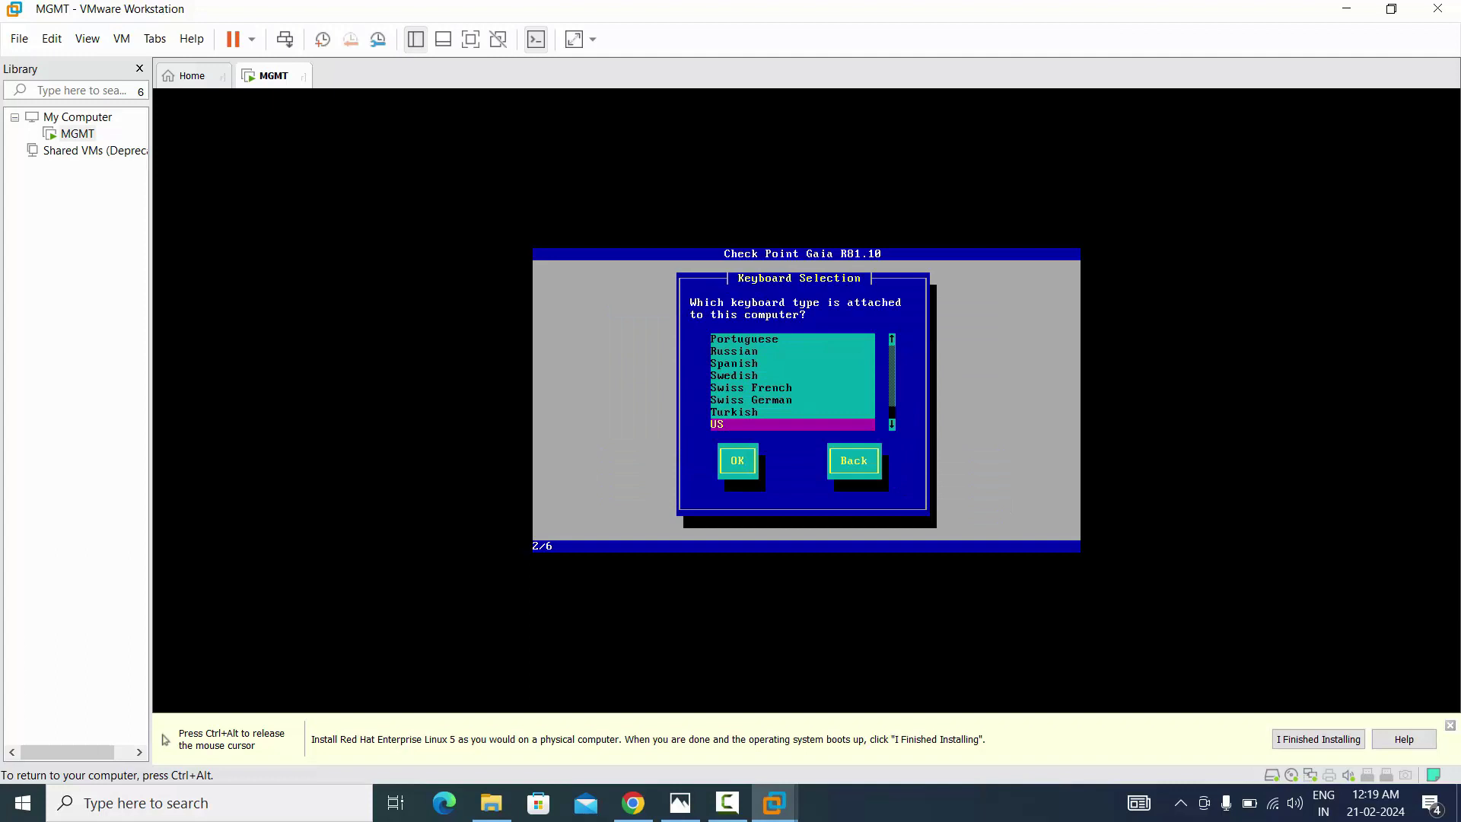
key(Tab)
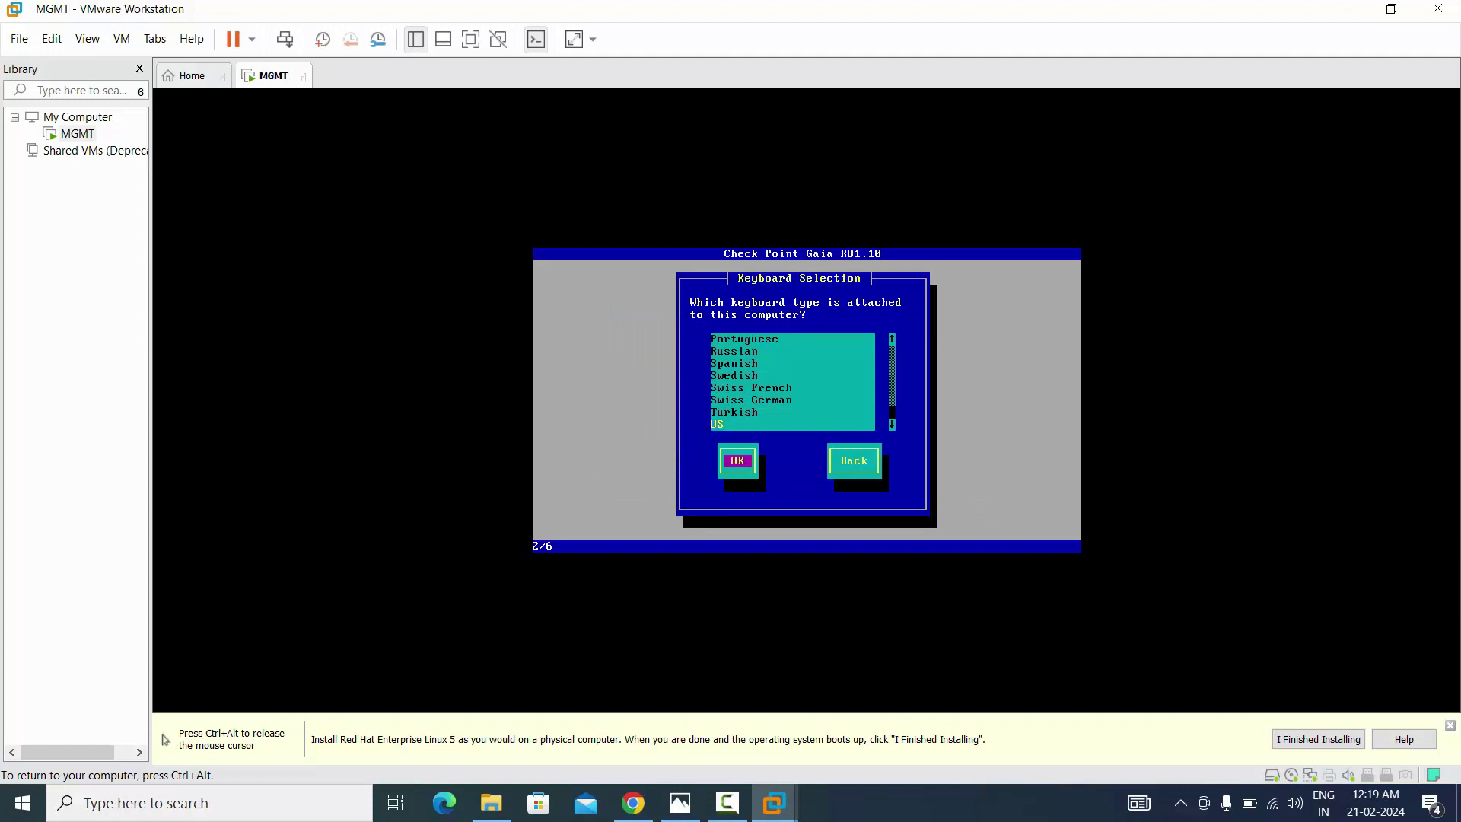
key(Return)
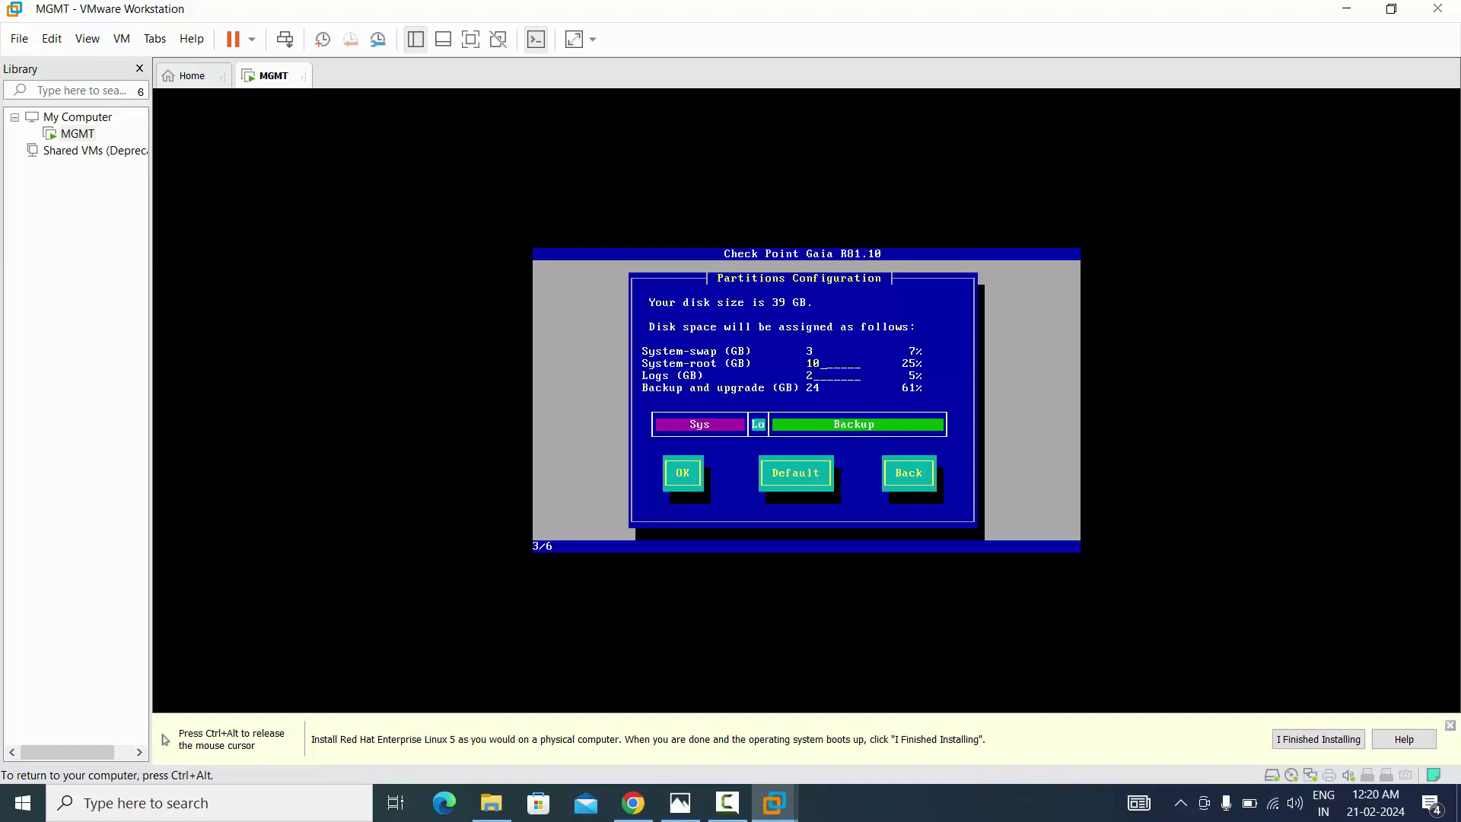
Accept the proposed disk partitions, then enter and confirm the admin account password
key(Tab)
key(Return)
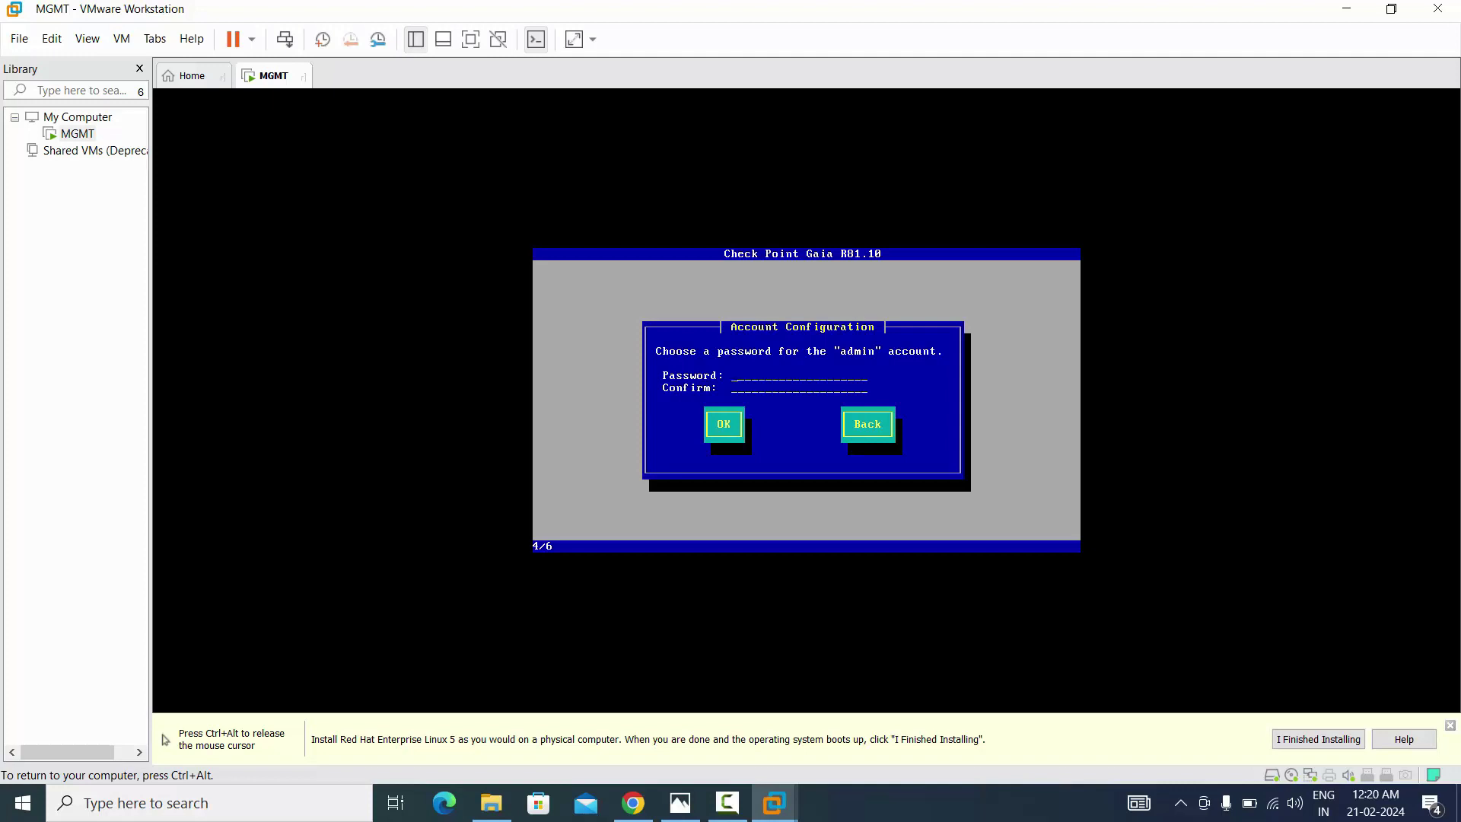
text(******)
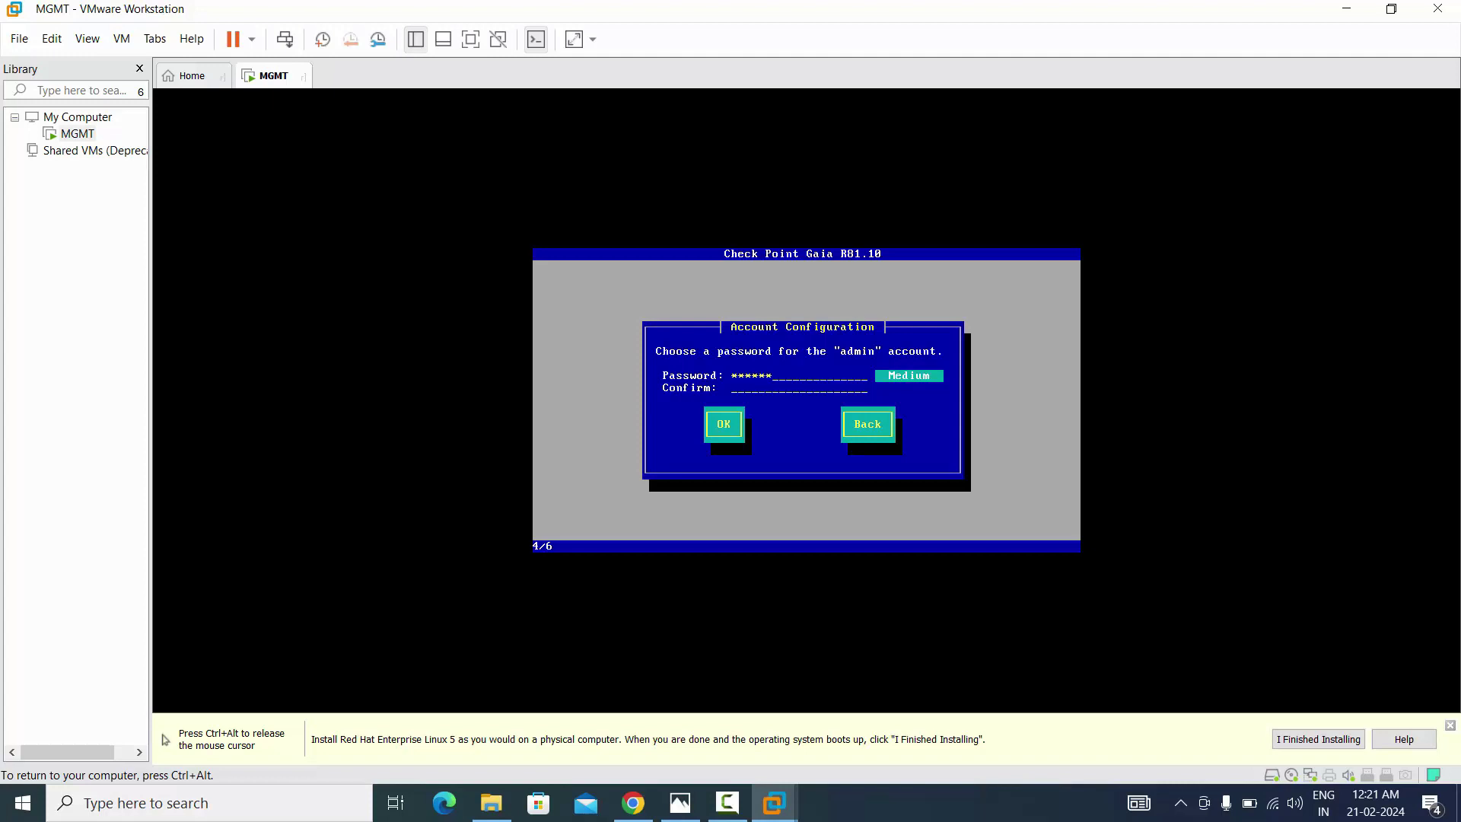
text(***********)
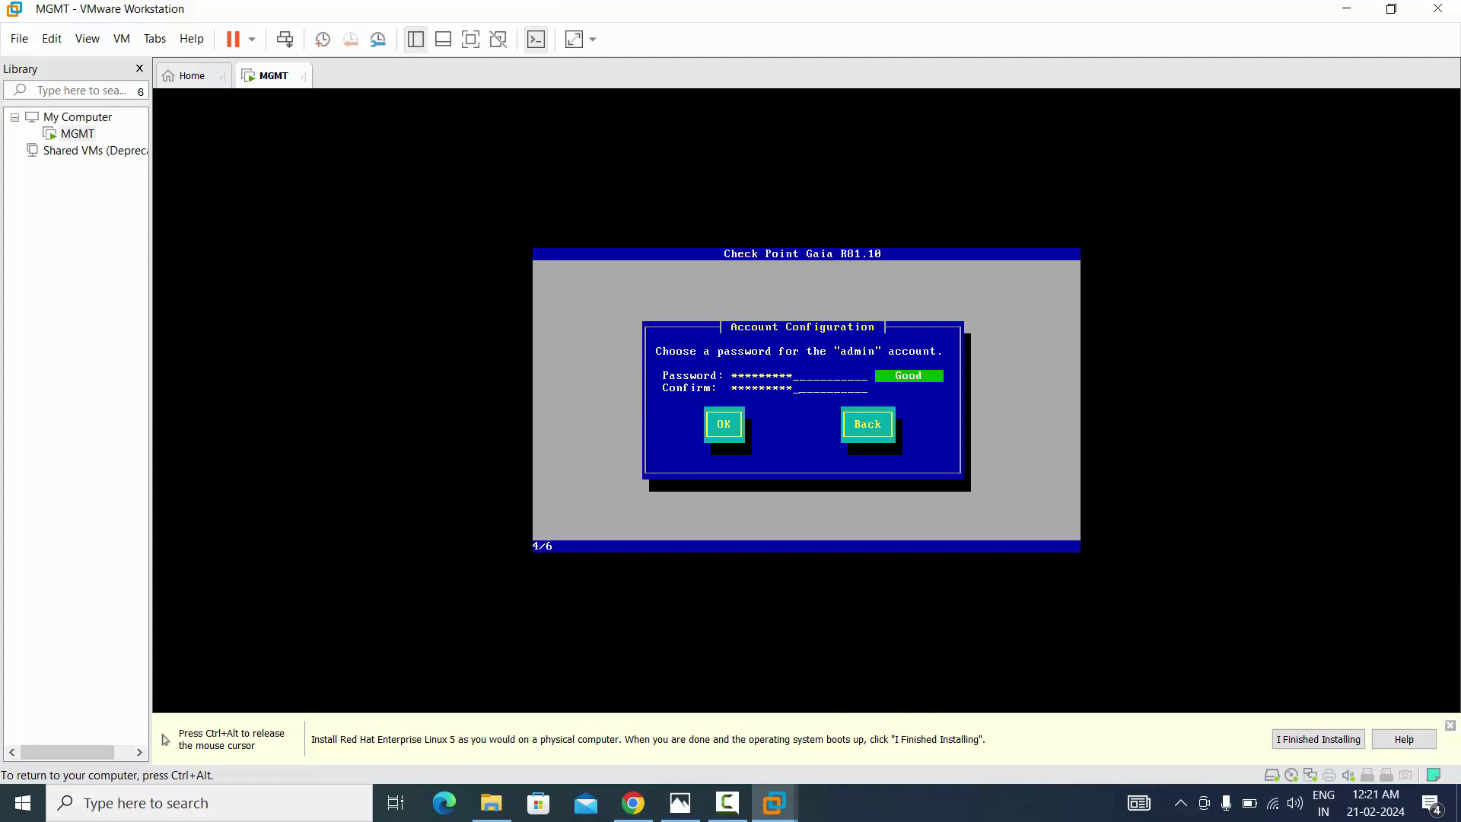
key(Tab)
key(Return)
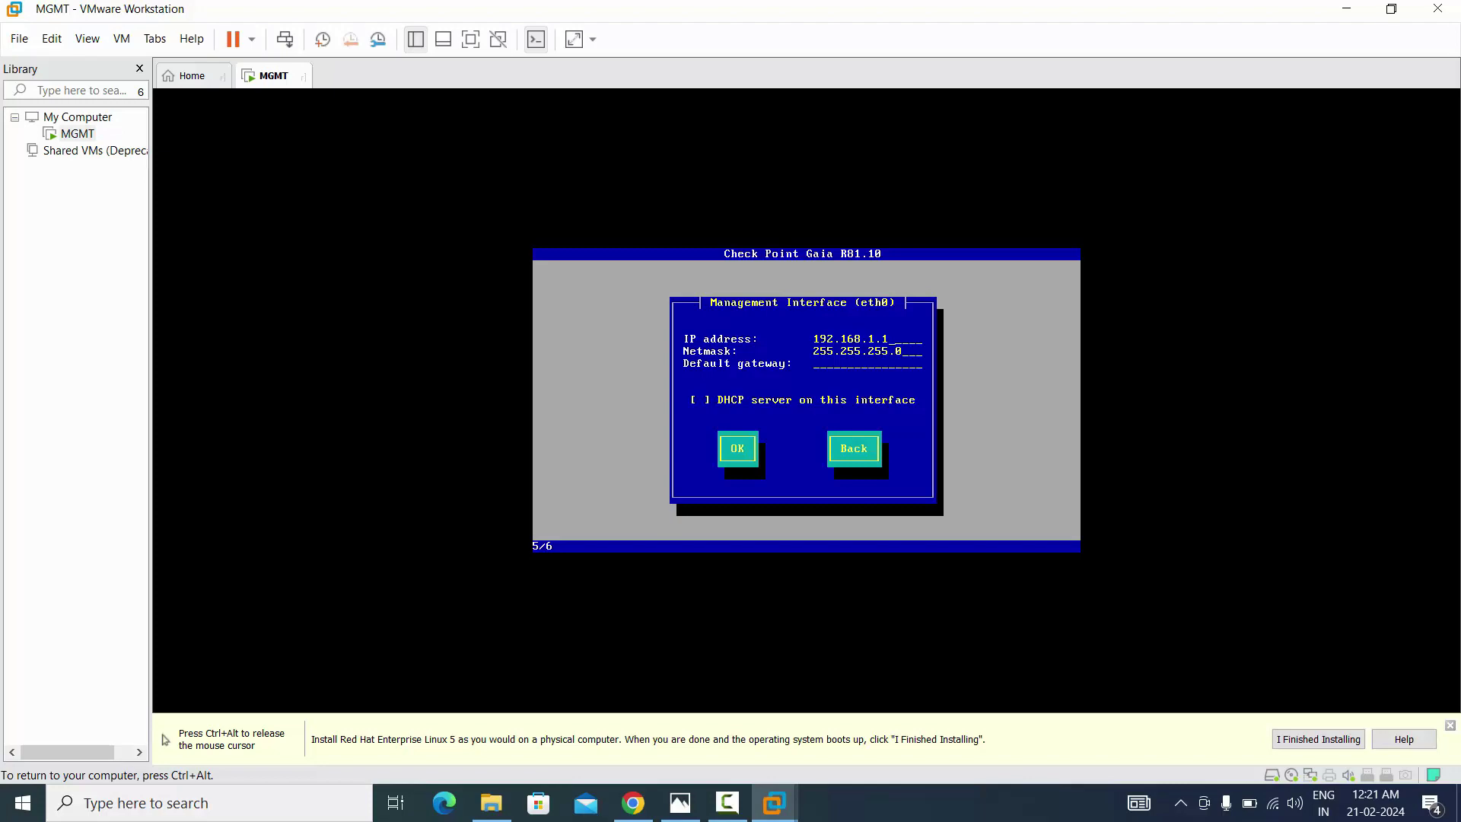
Release the mouse from the VM with Ctrl+Alt and bring up the LAB Topology picture in Photos
key(ctrl+alt)
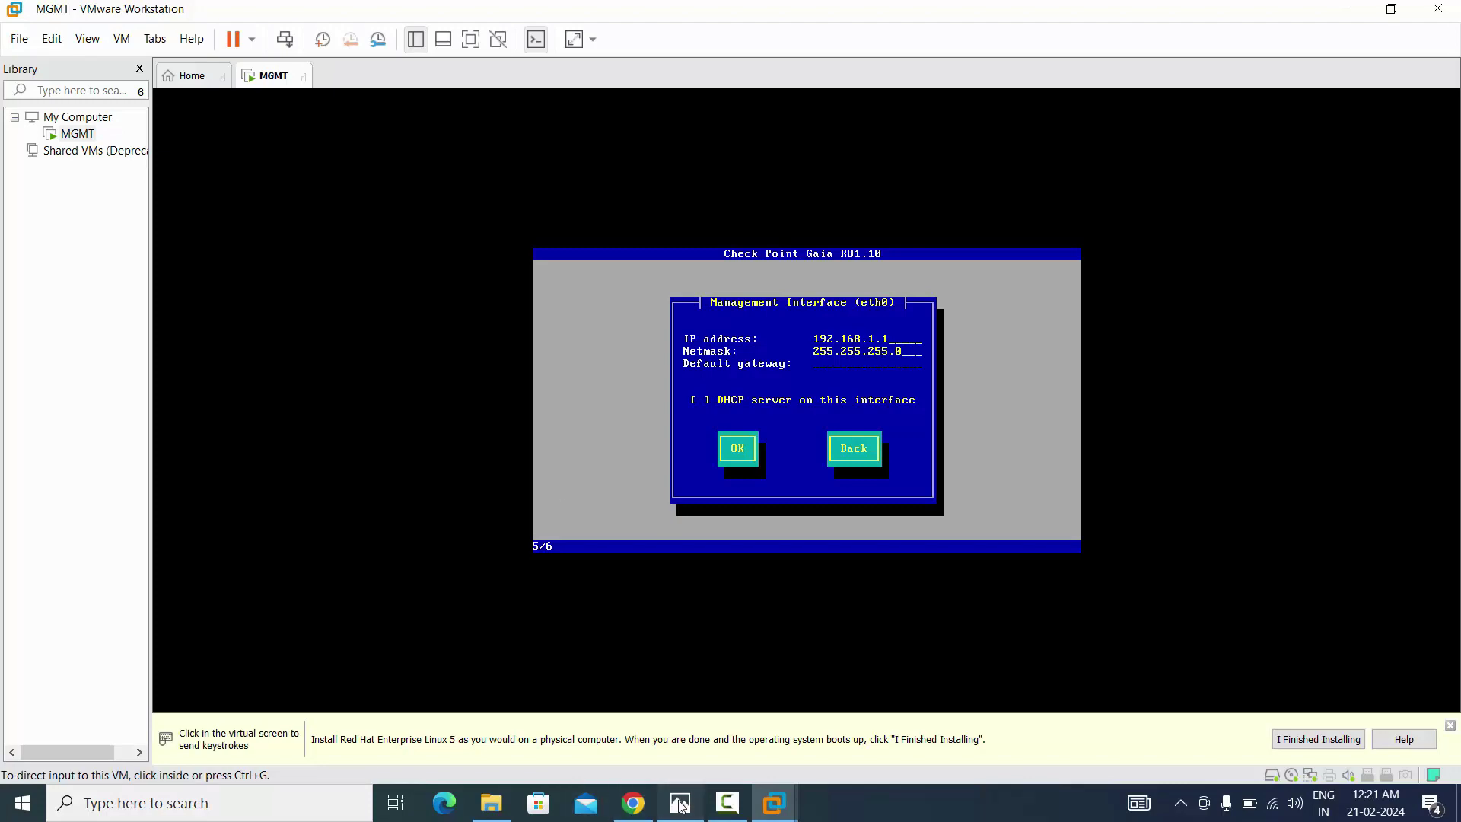
click(680, 804)
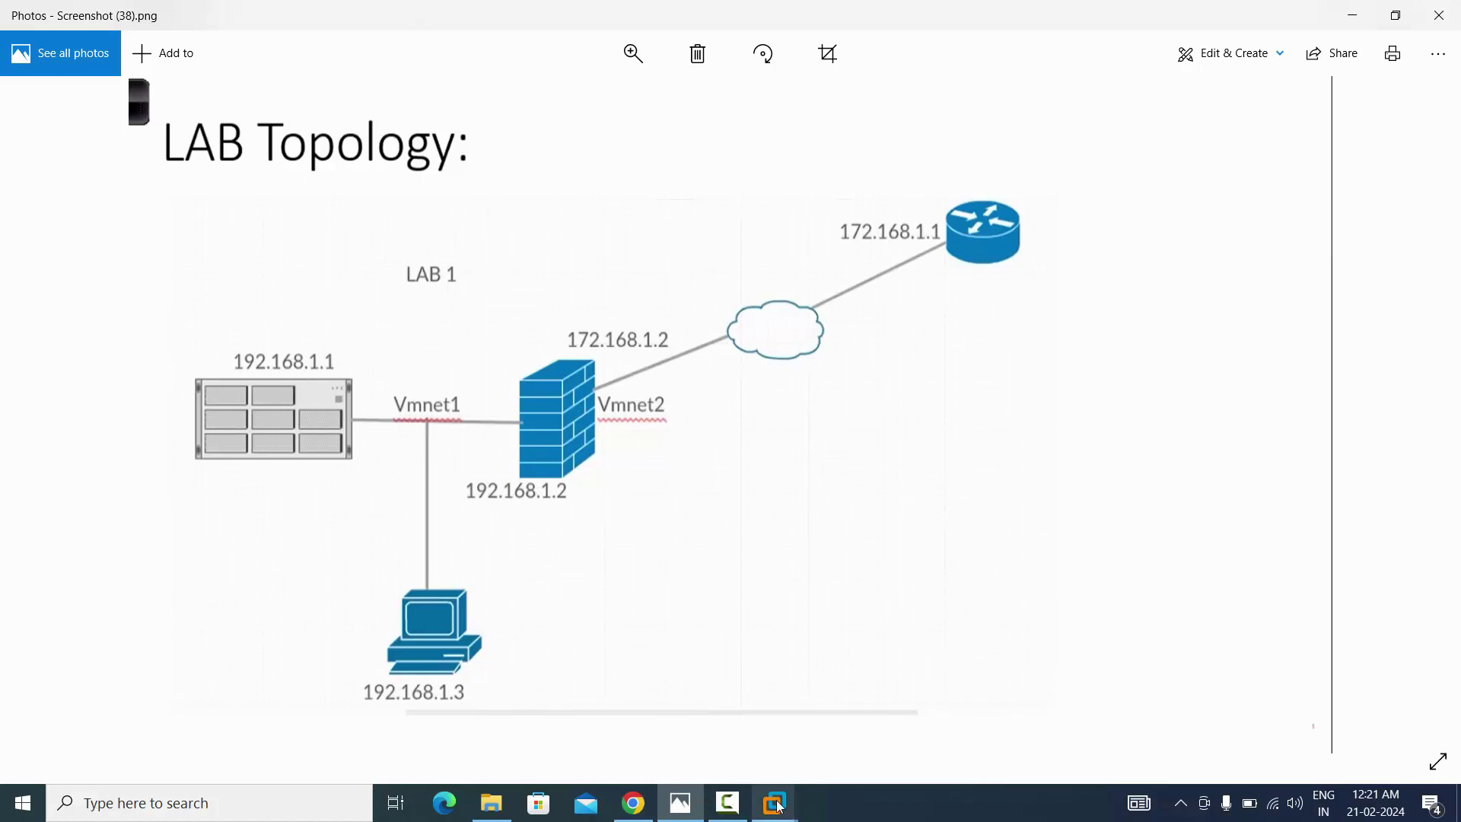
Switch back to the MGMT VM window in VMware Workstation from the taskbar
mouse_move(777, 804)
click(877, 694)
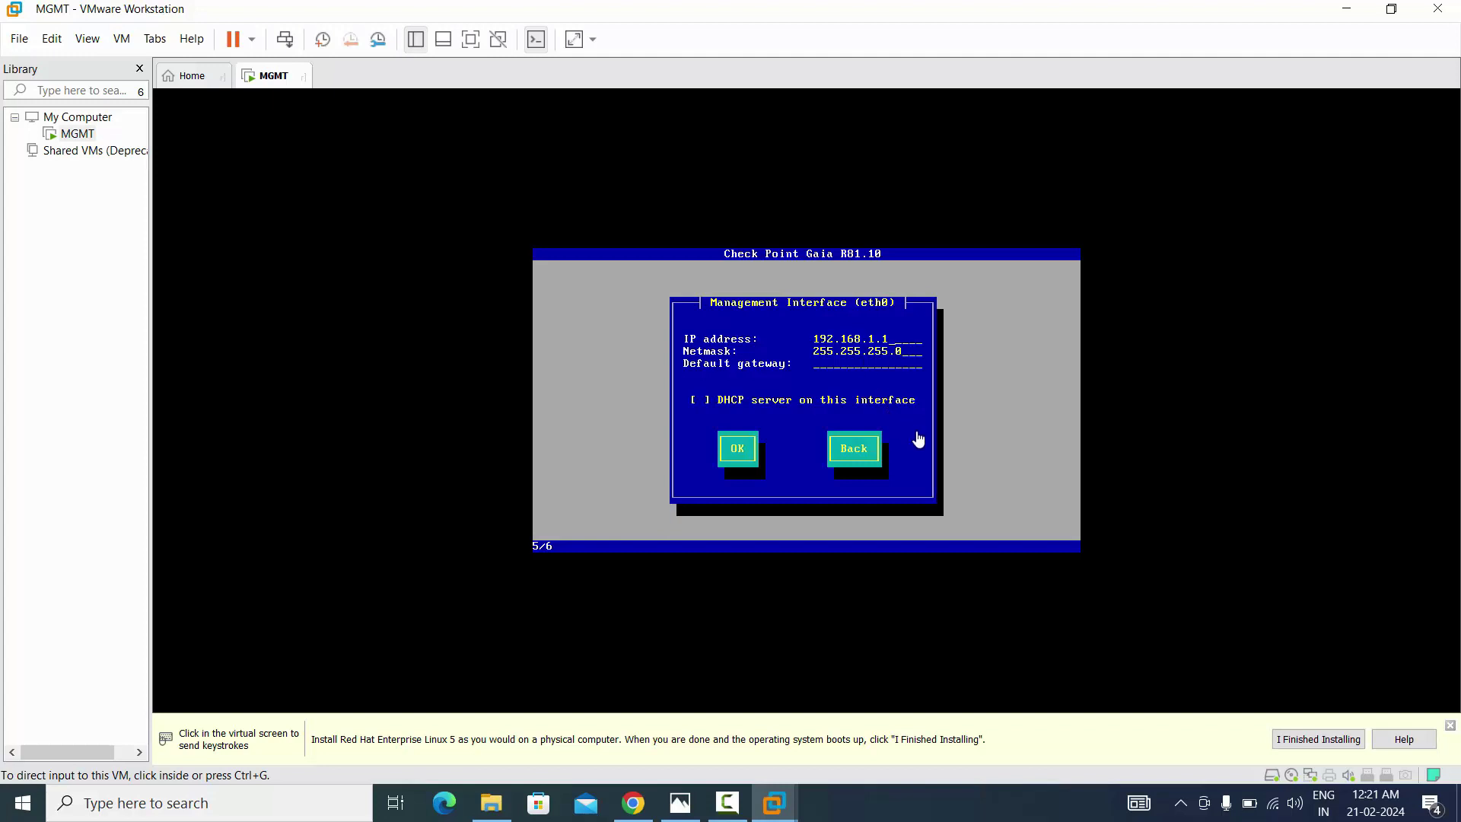
Set the eth0 default gateway to 192.168.1.254, accept the interface settings, and move to the format-drives confirmation
click(976, 452)
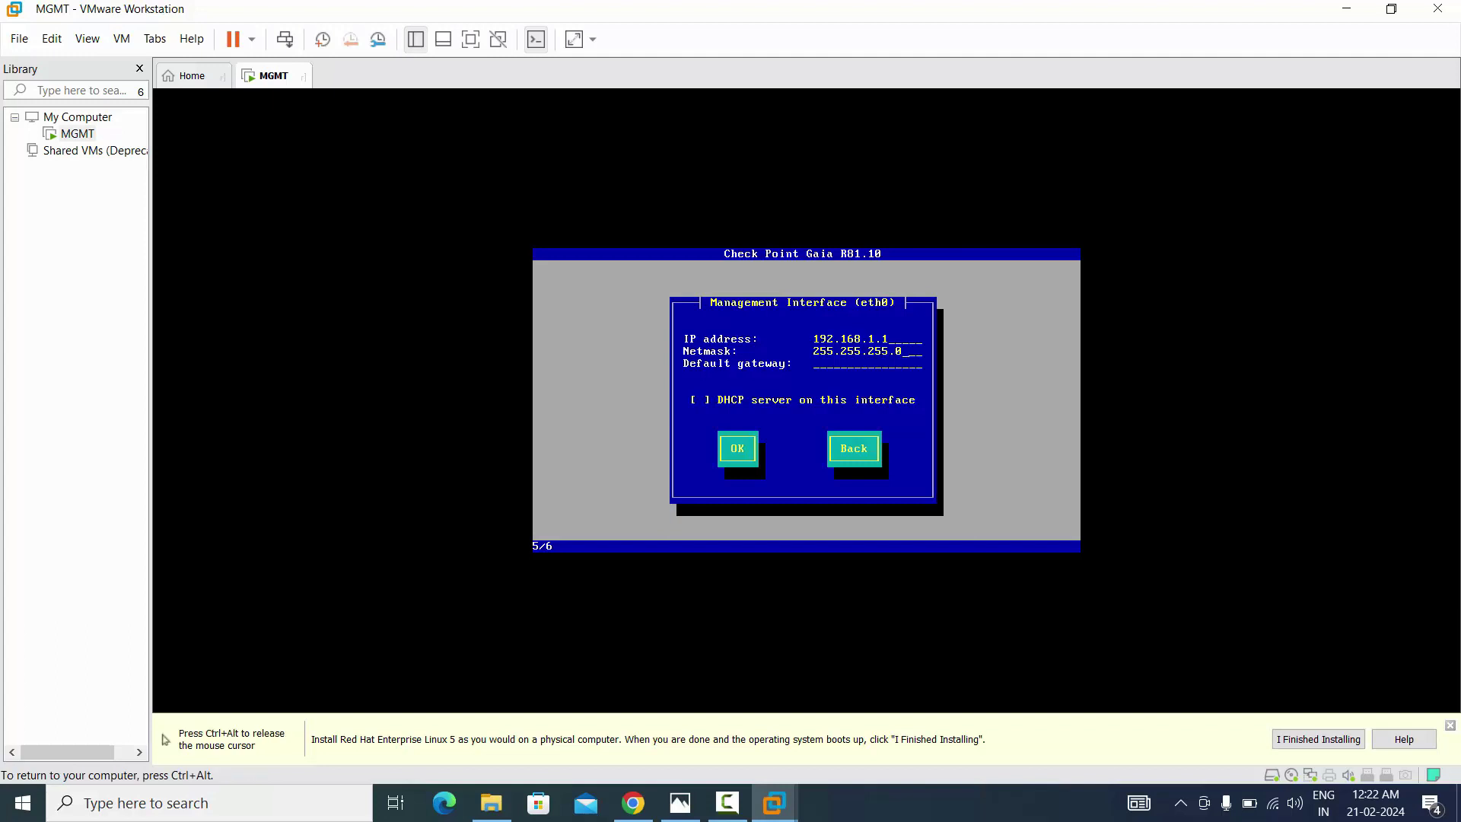
text(192.168.1.254)
key(Tab)
key(Tab)
key(Return)
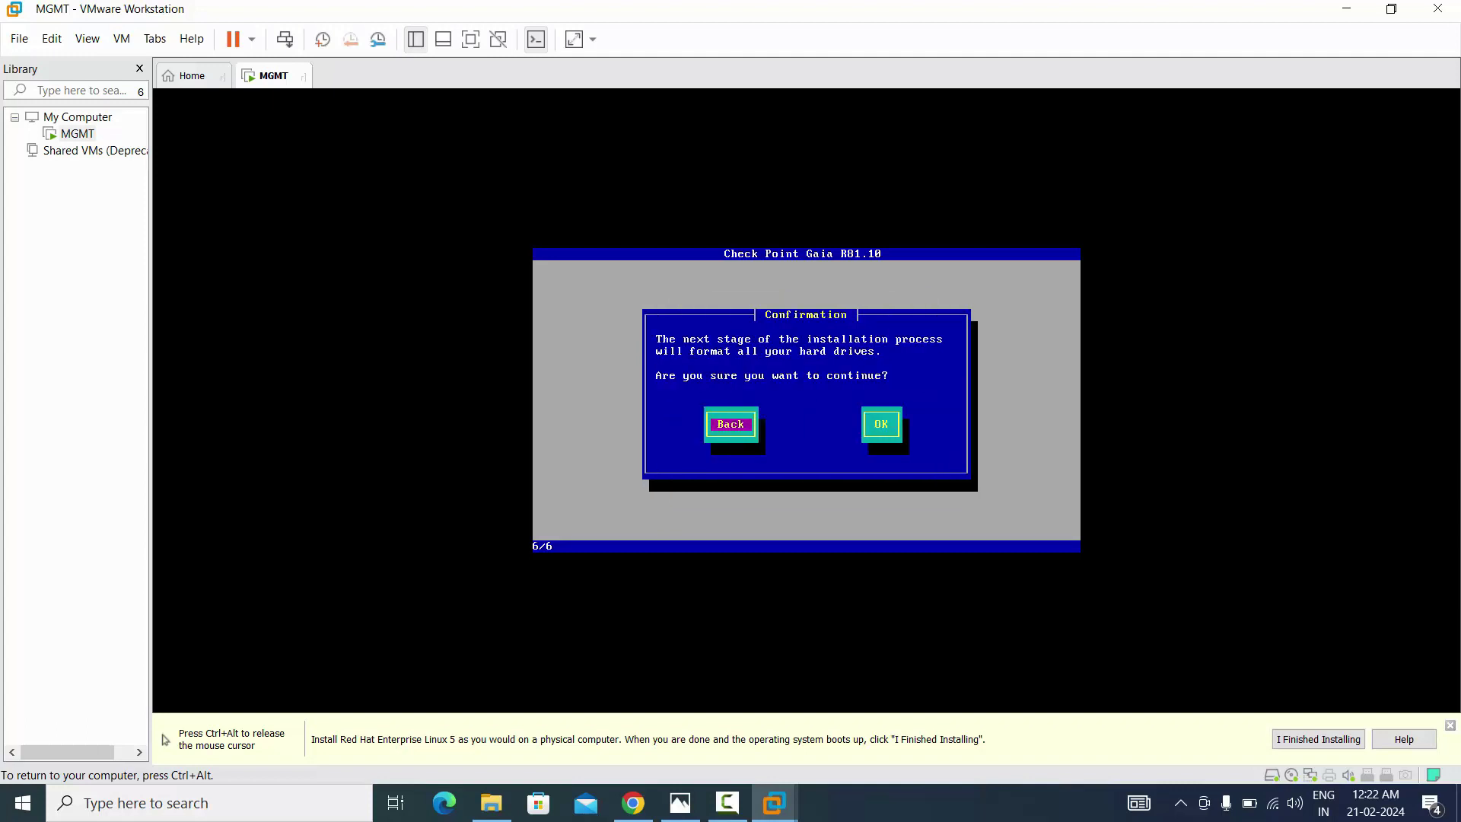
key(Tab)
Confirm formatting the drives so the Gaia package installation starts
key(Return)
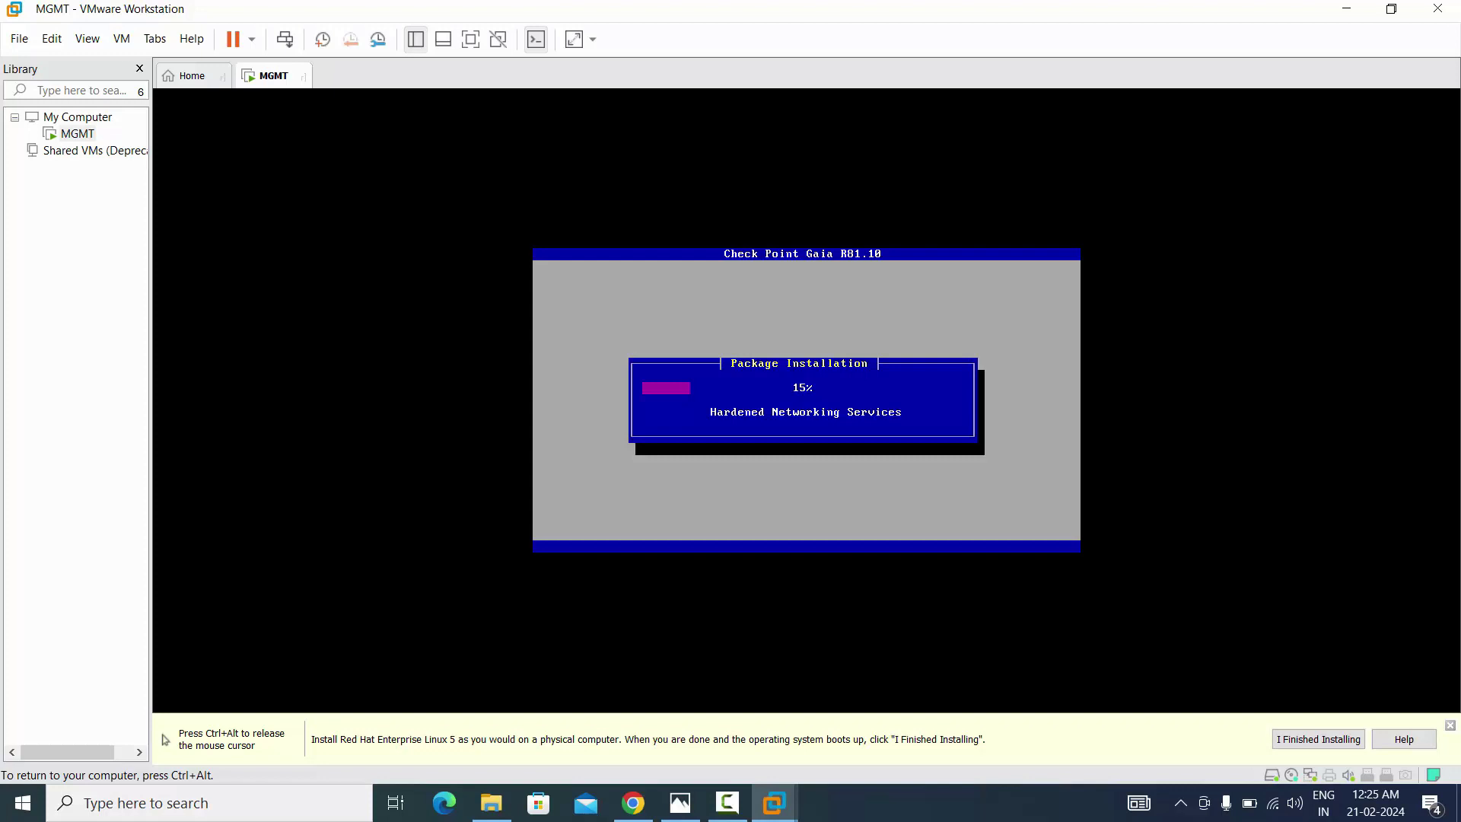
Release input from the VM and switch windows while the Gaia installation progresses to 92%
key(ctrl+alt)
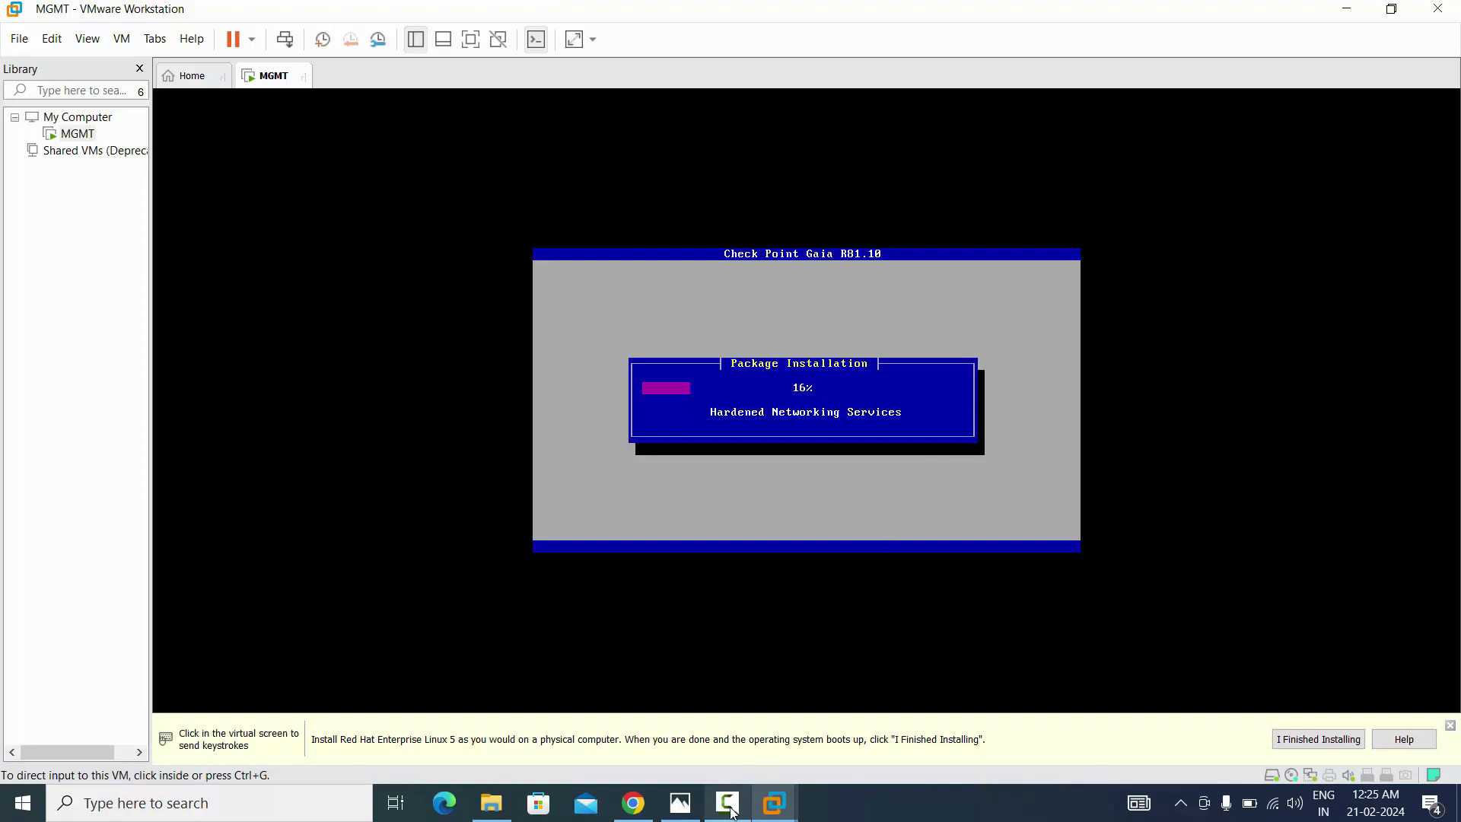
mouse_move(729, 808)
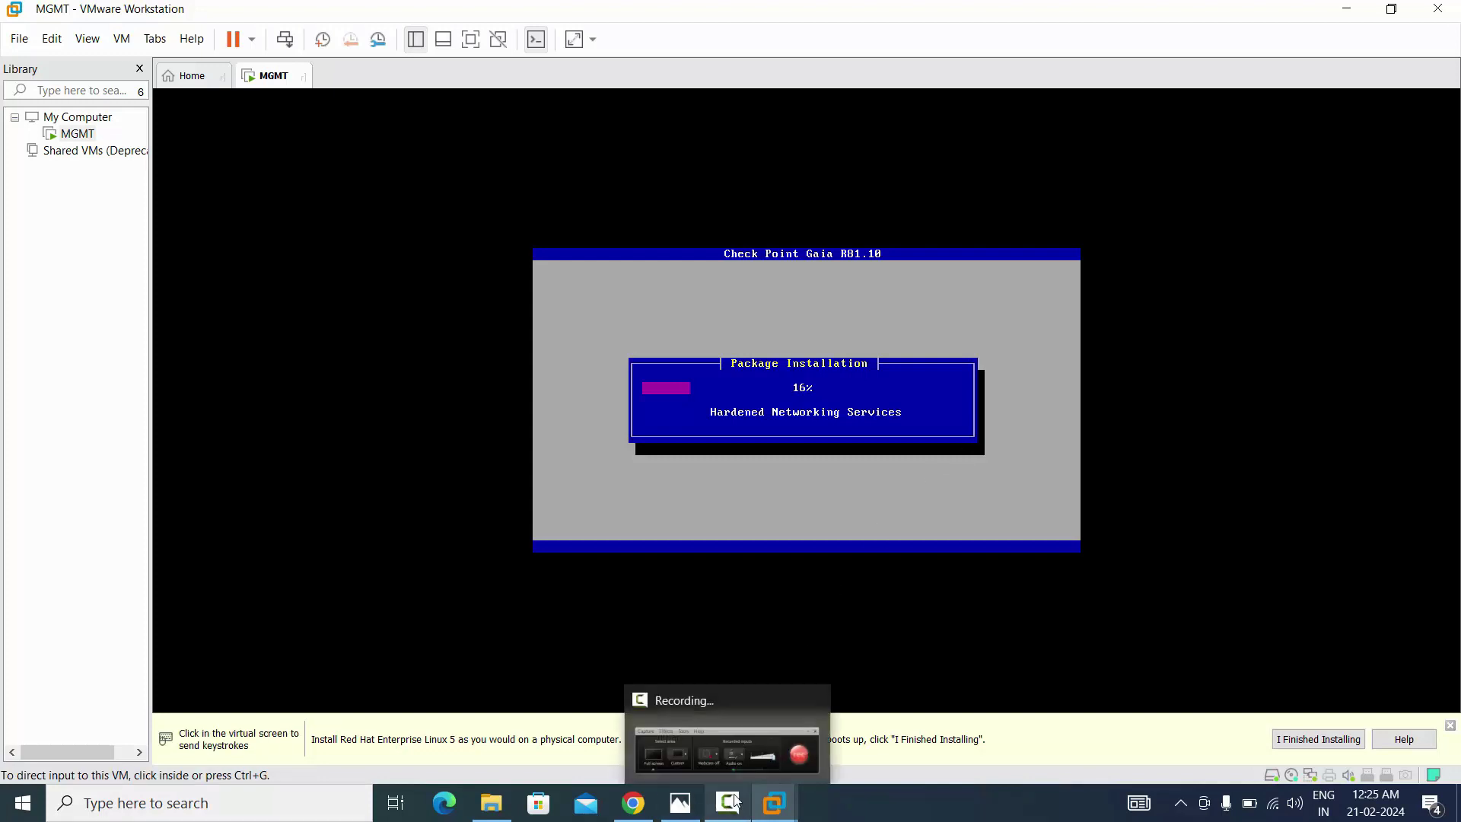
click(735, 728)
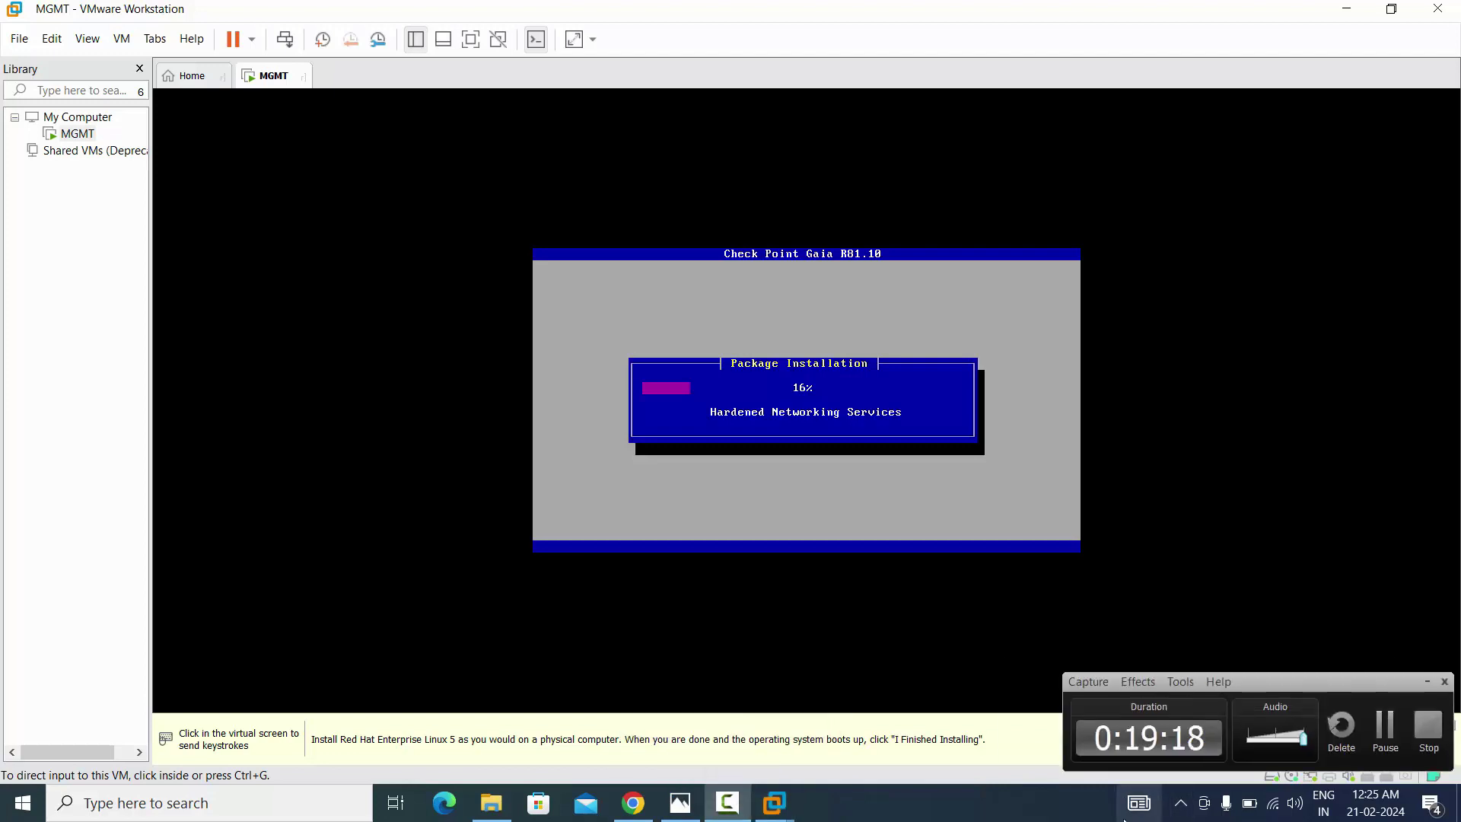
click(1383, 742)
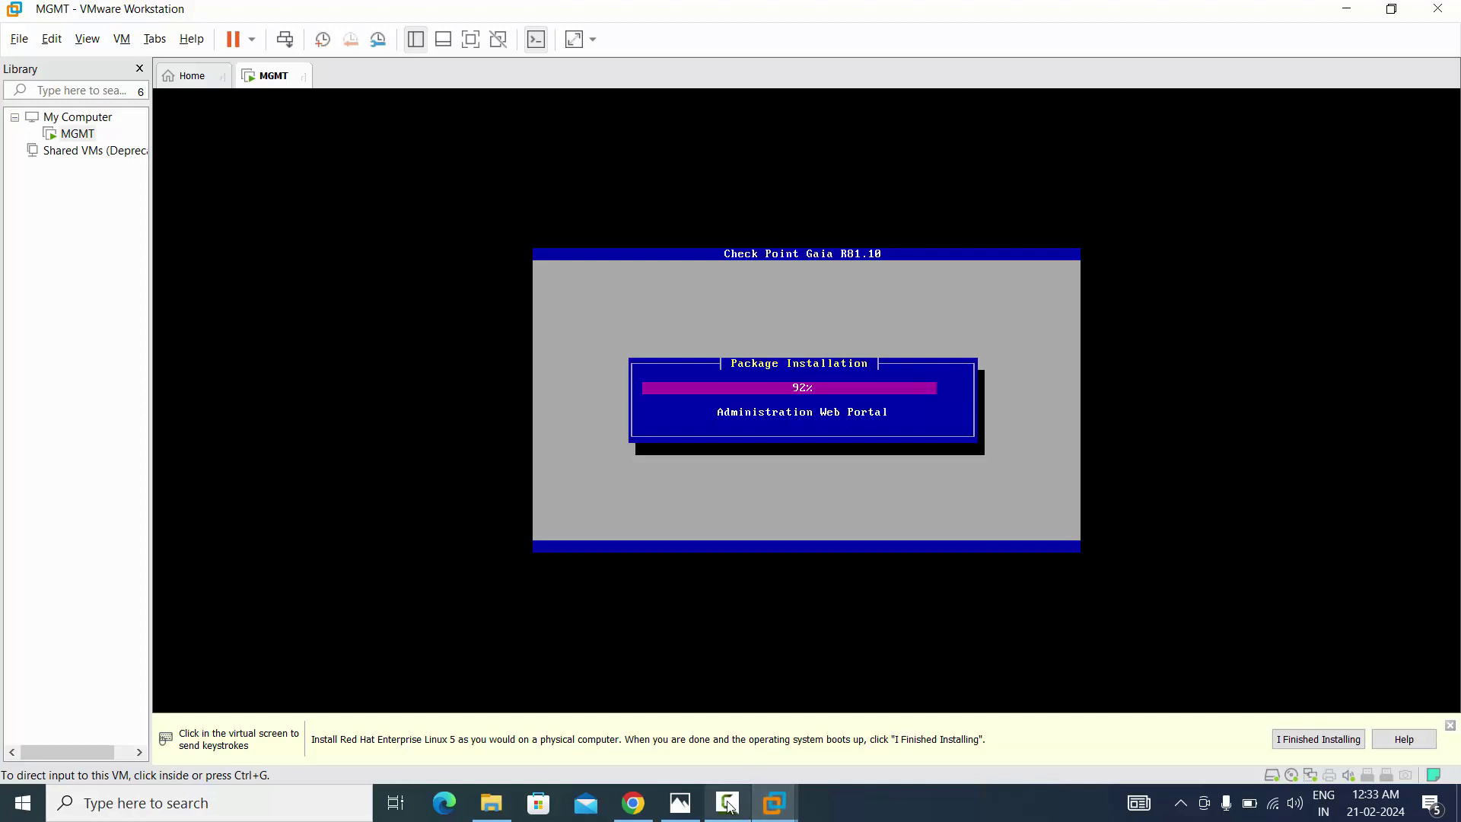
Hide the Library sidebar with F9 while Gaia package installation advances to 96%
mouse_move(732, 806)
mouse_move(736, 764)
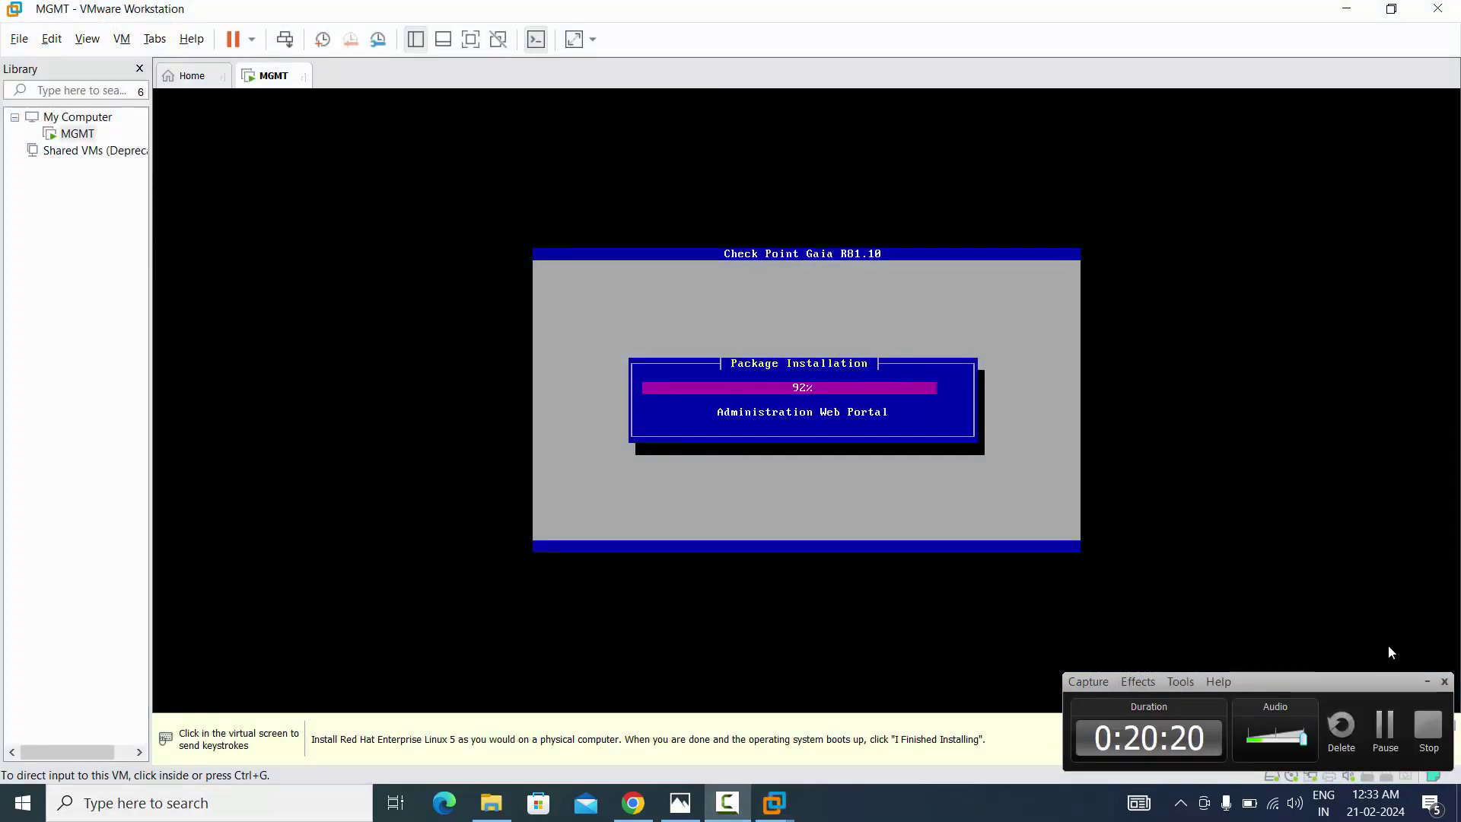
click(1424, 682)
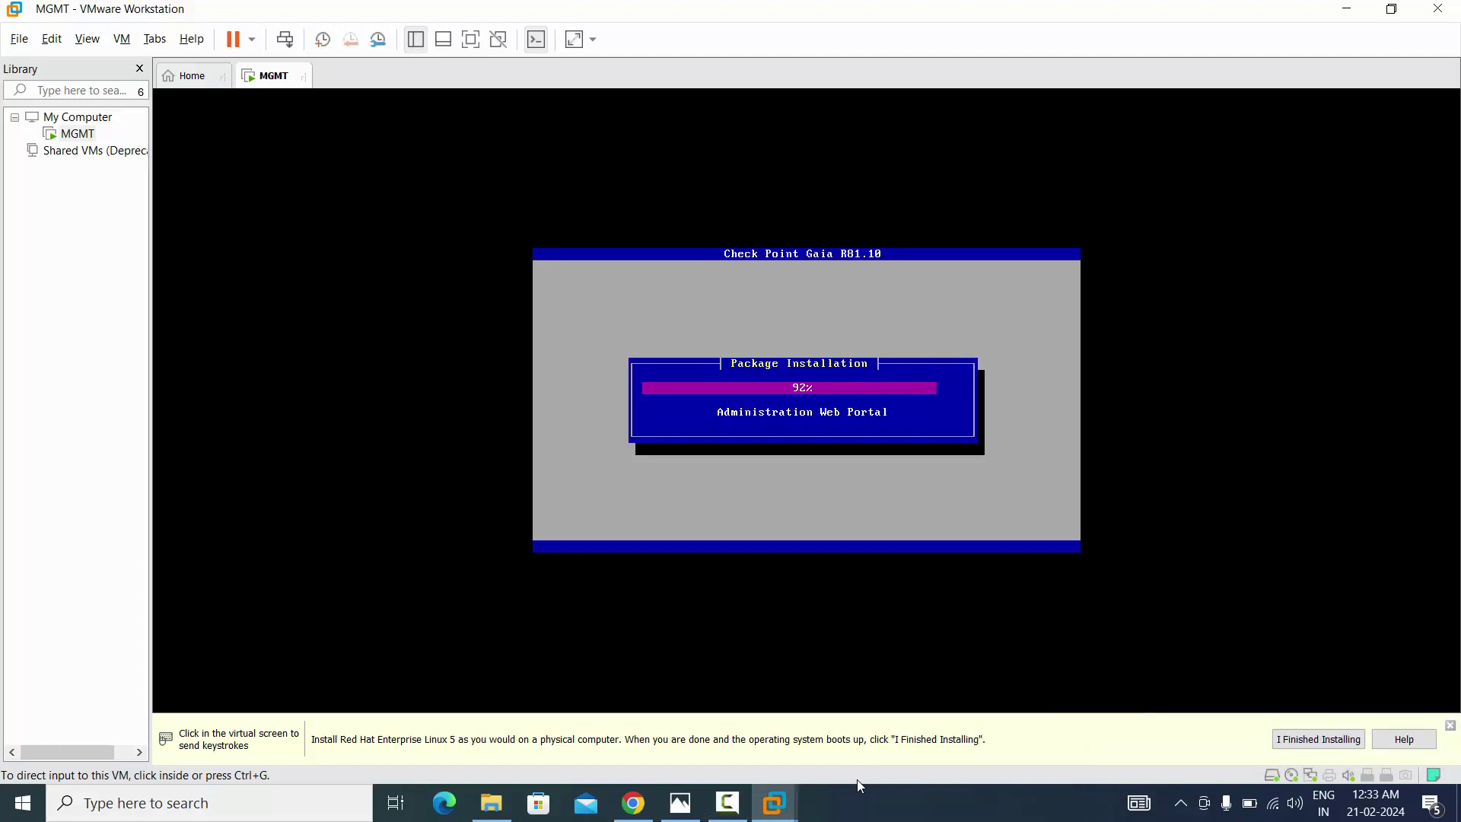
key(F9)
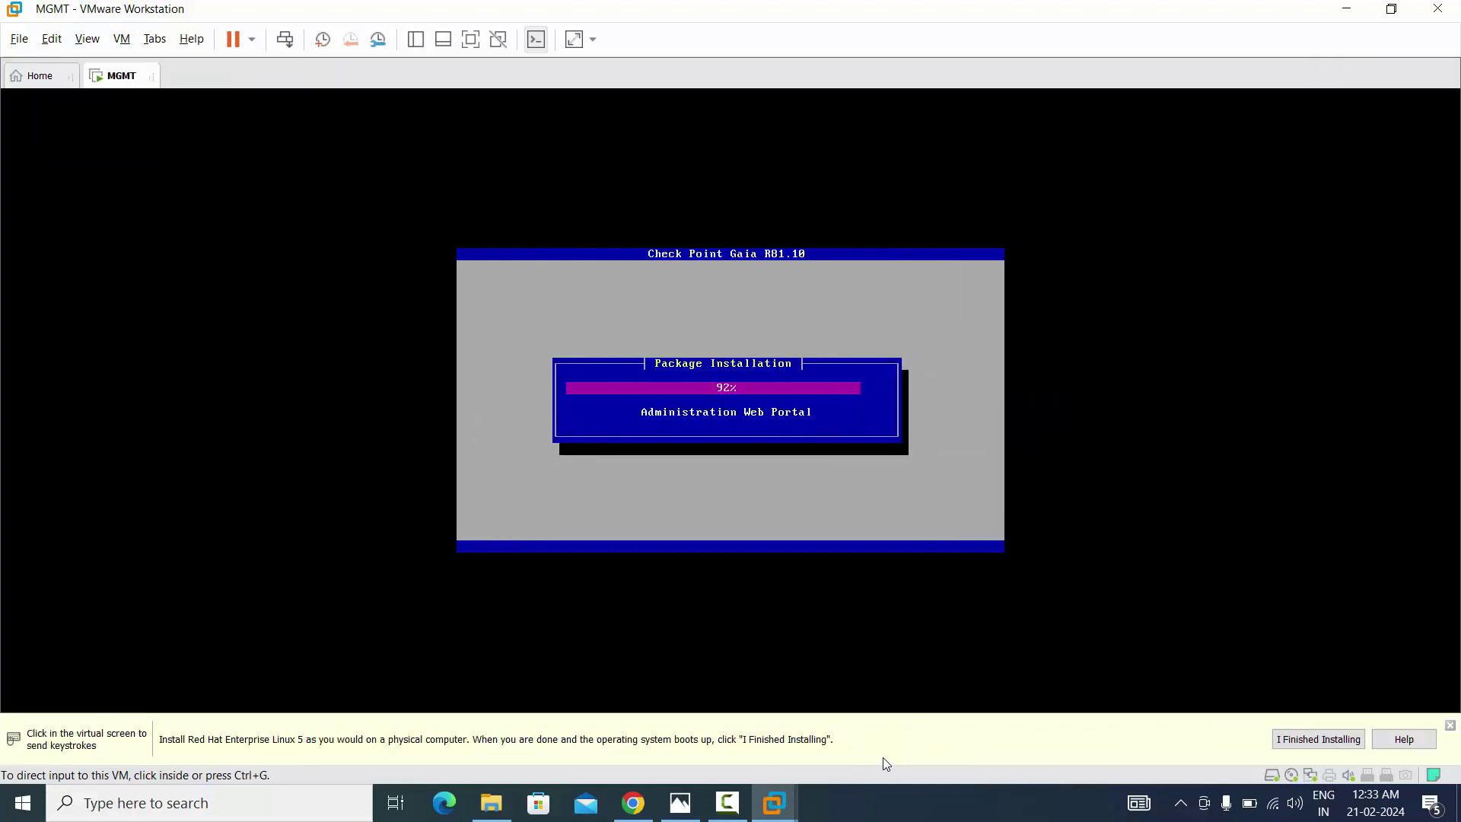
click(737, 799)
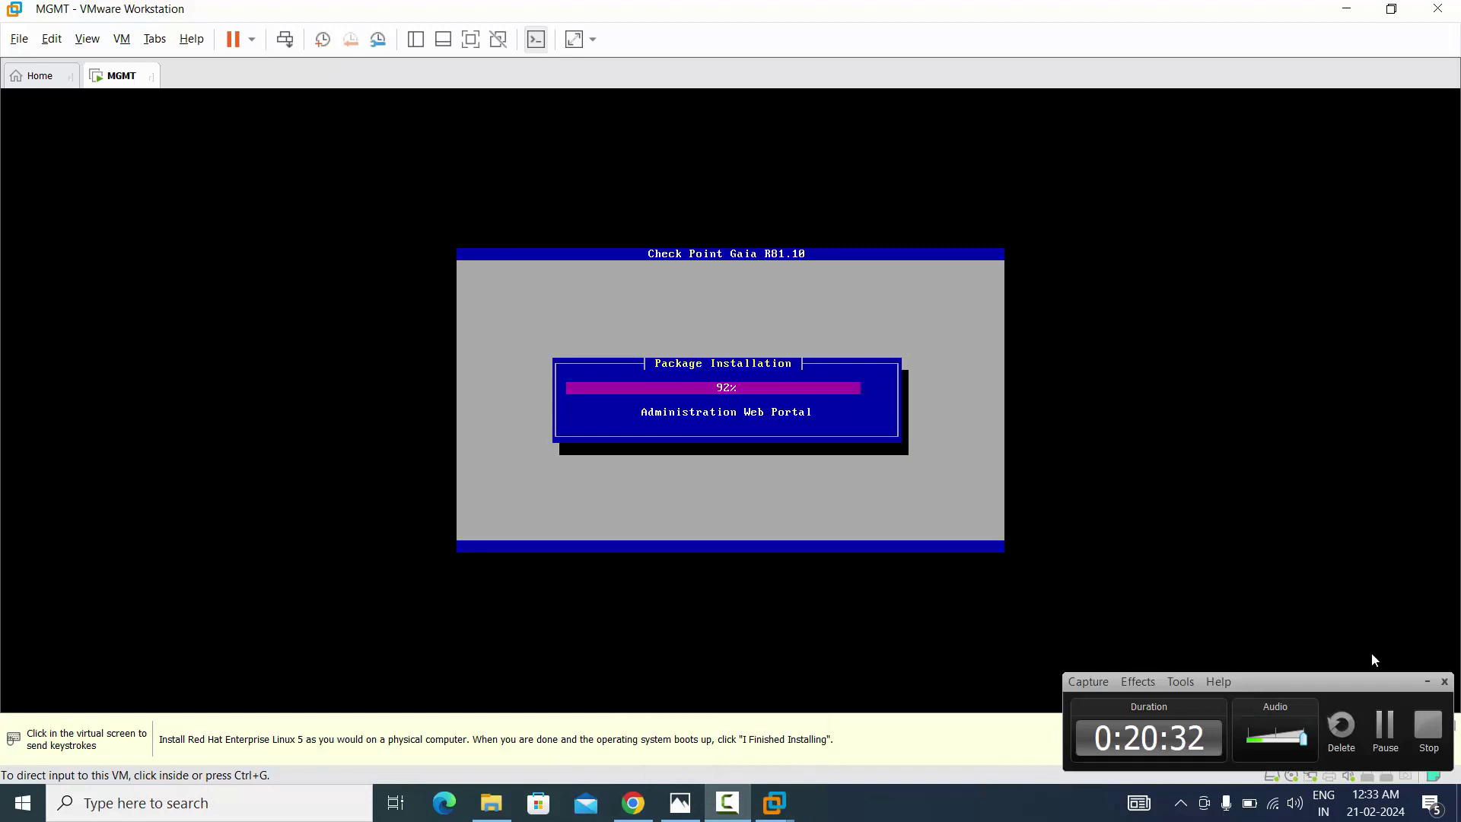
click(1385, 727)
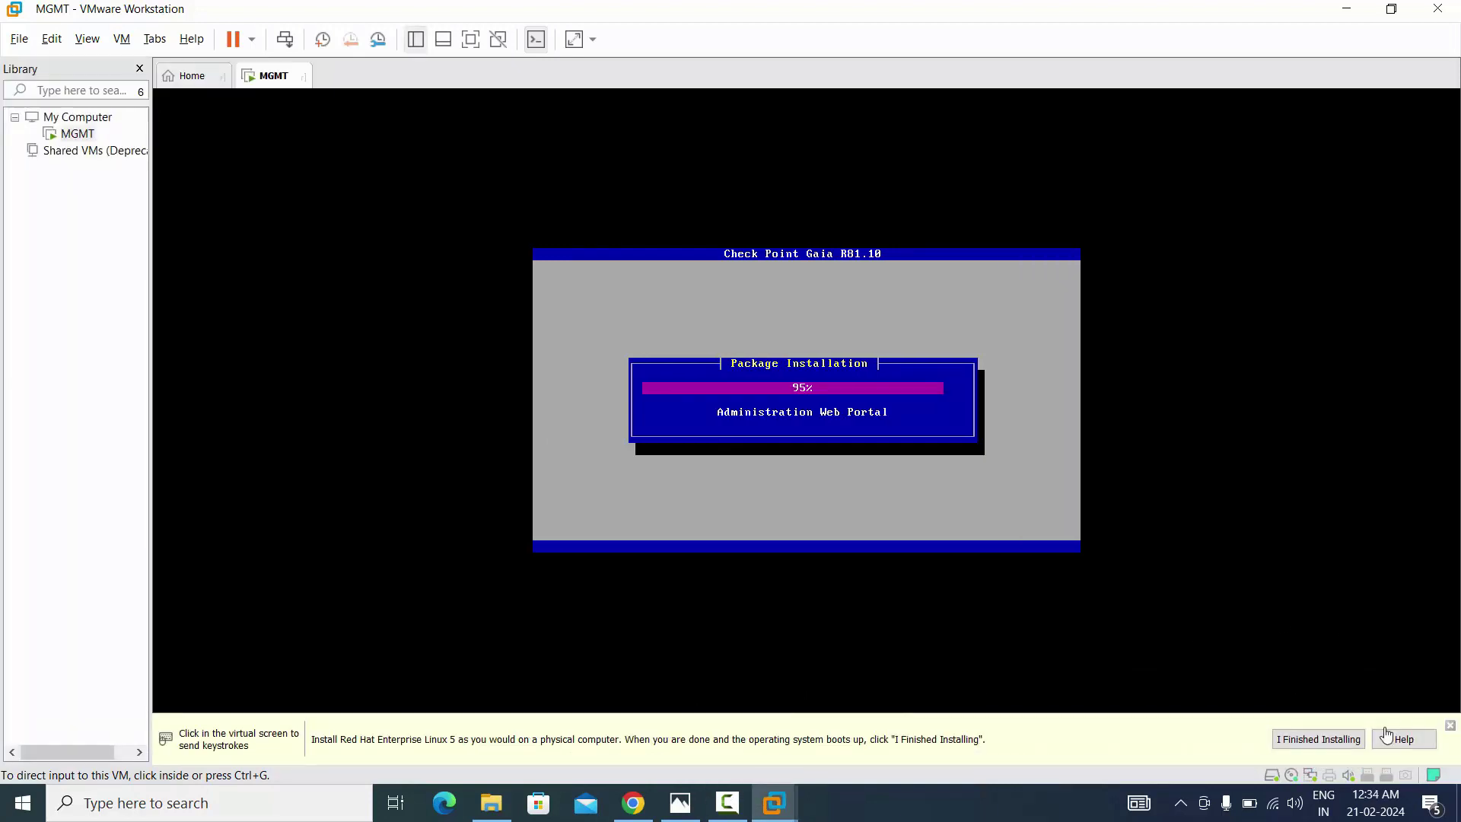
click(730, 810)
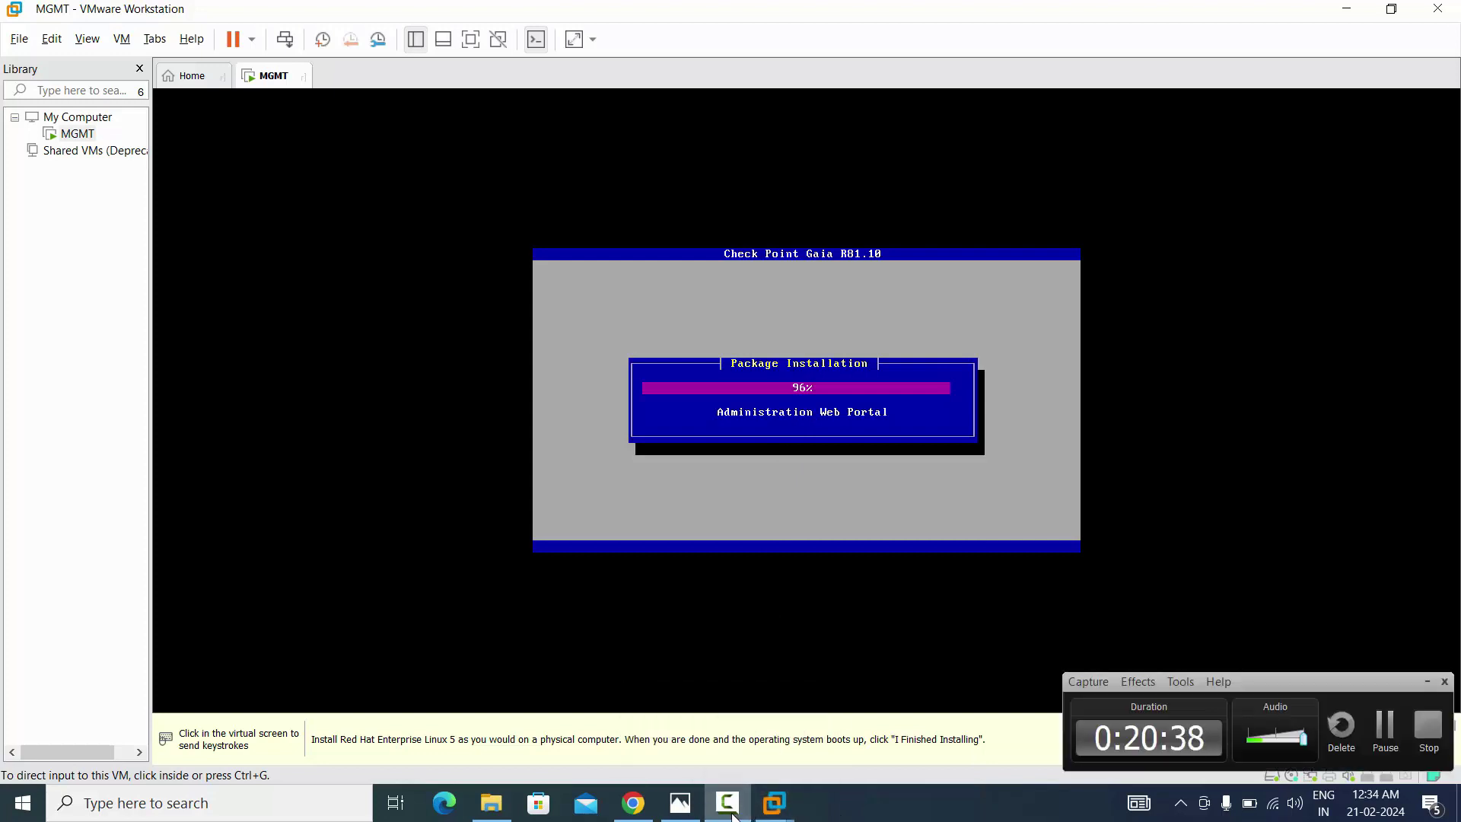
click(733, 813)
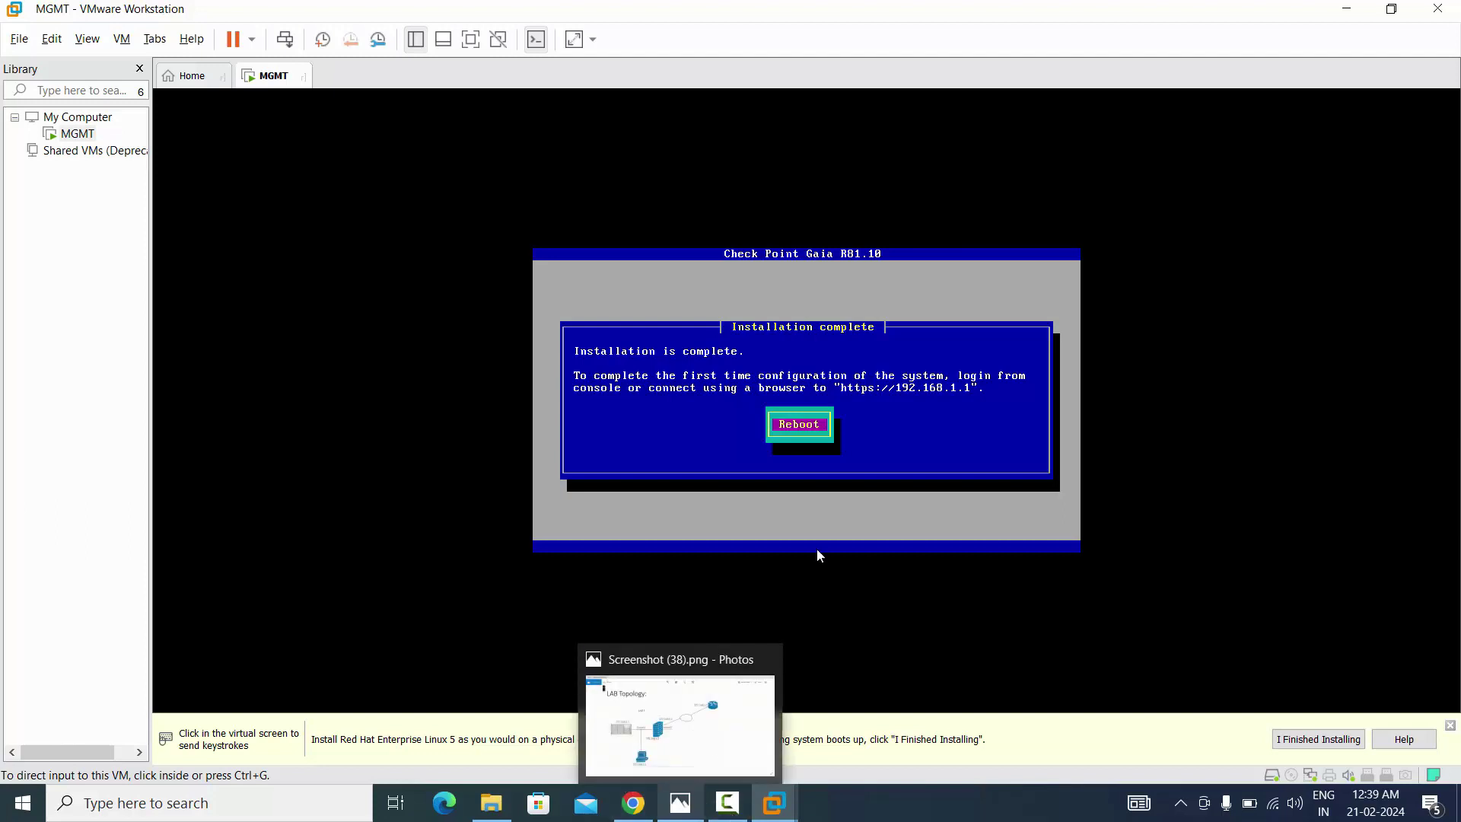
Reboot the newly installed Gaia R81.10 VM and let it return to the console login prompt
click(941, 450)
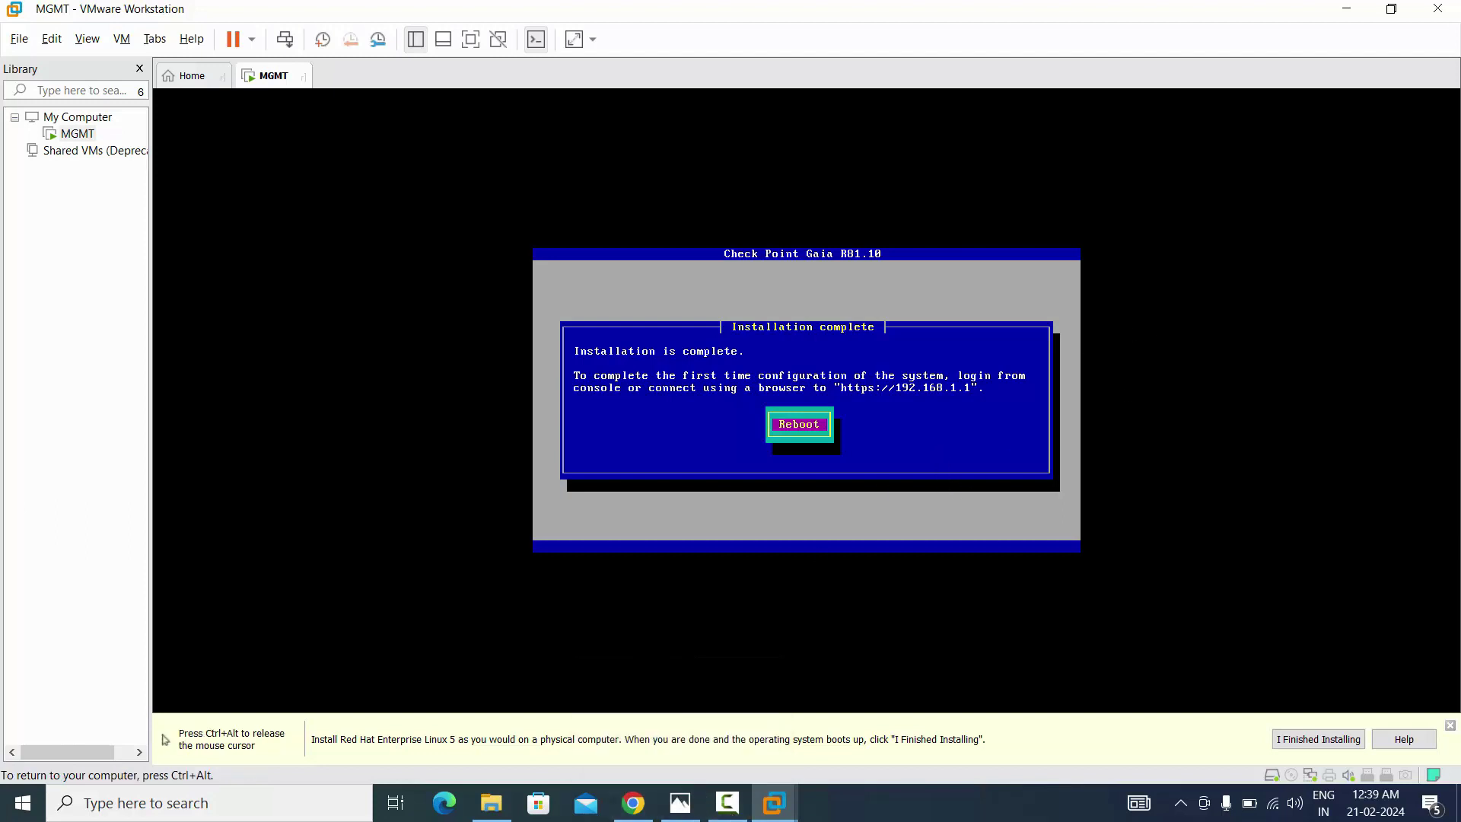
key(Return)
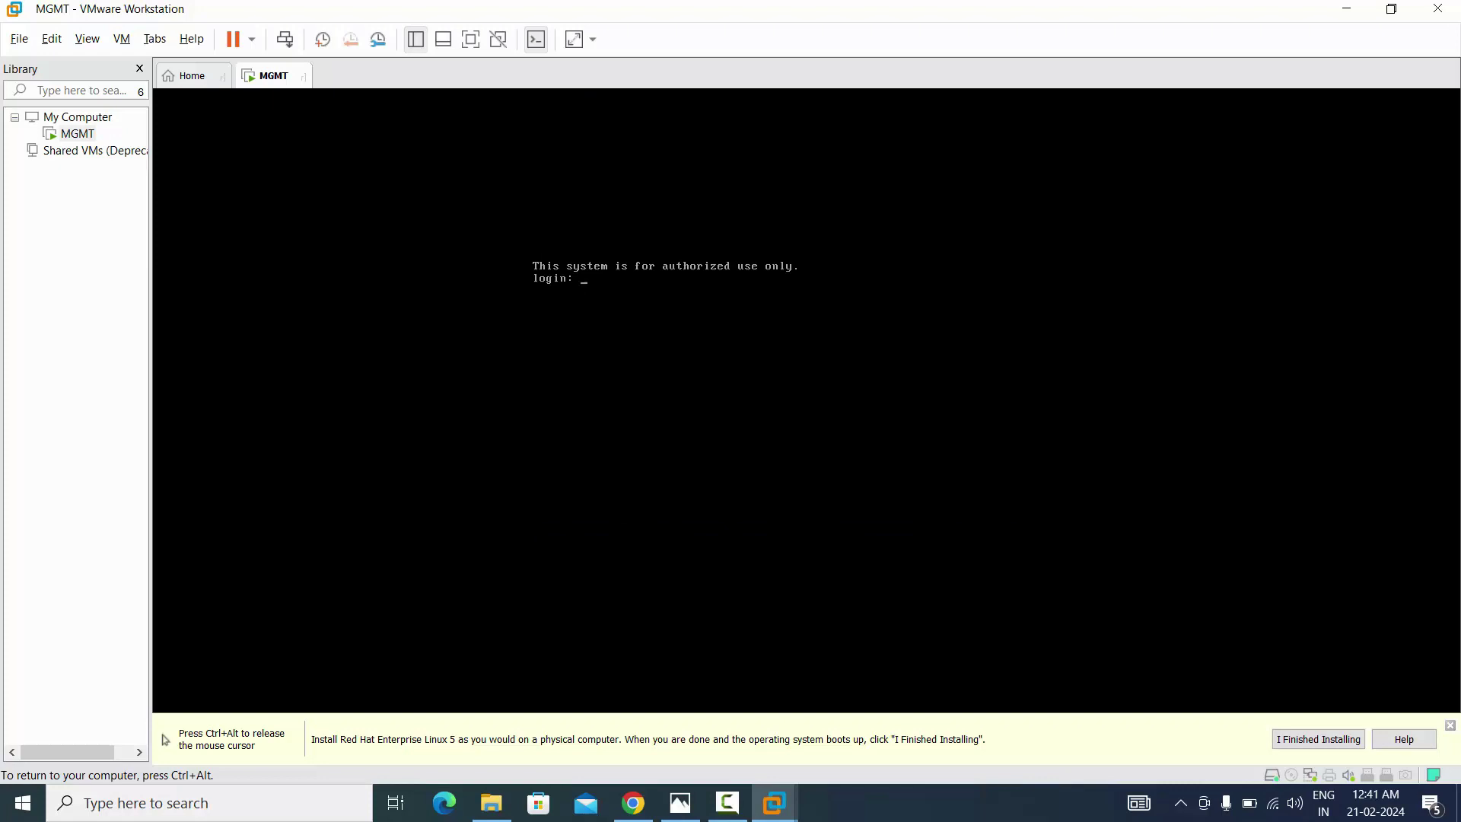
Log in as admin at the Gaia console, then show the LAB Topology screenshot in Photos
text(admin)
key(Return)
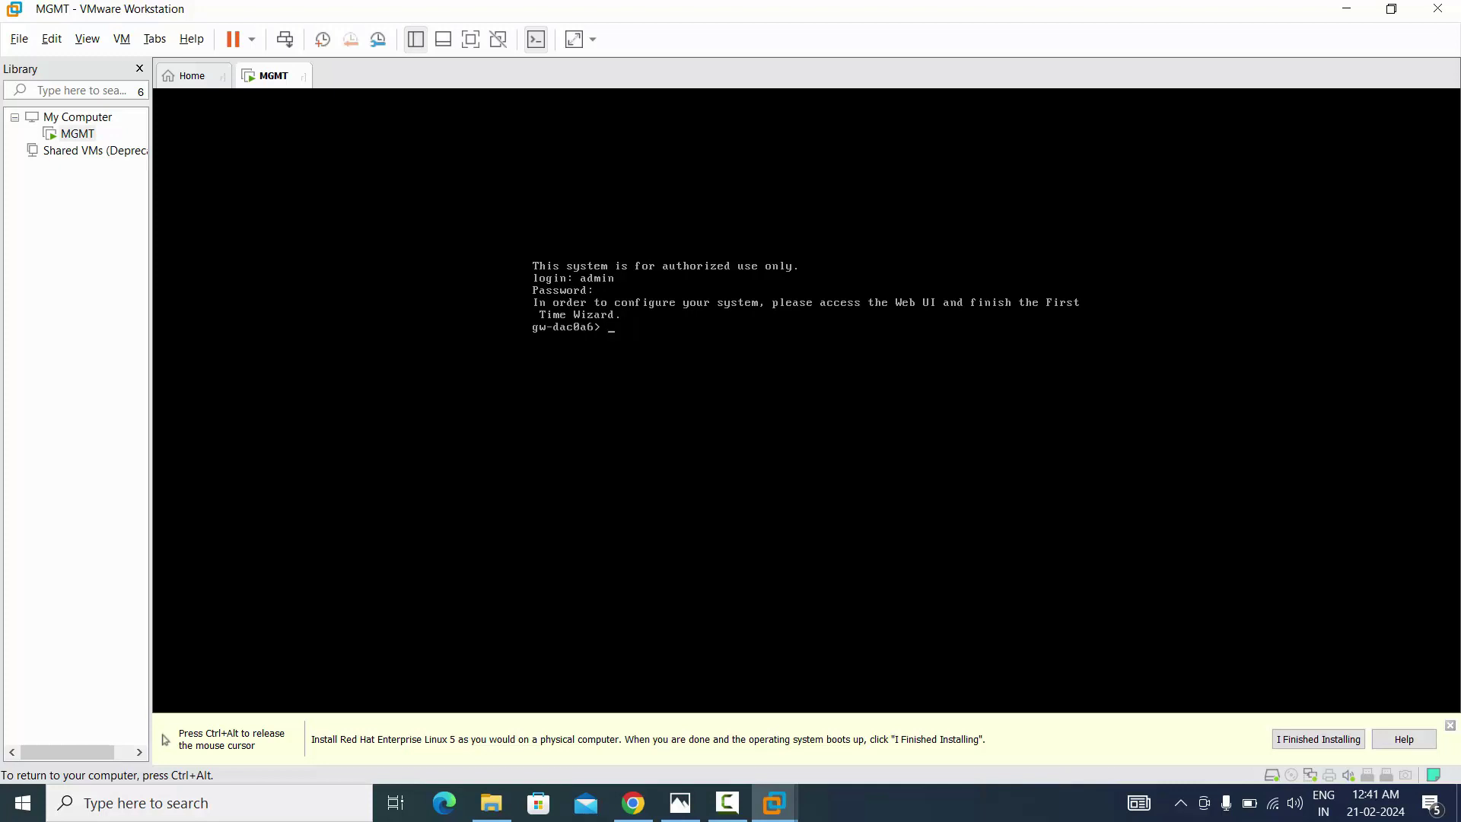
key(Return)
key(Return)
key(Return)
key(Return)
key(Return)
key(Return)
key(Return)
key(Return)
key(Return)
key(Return)
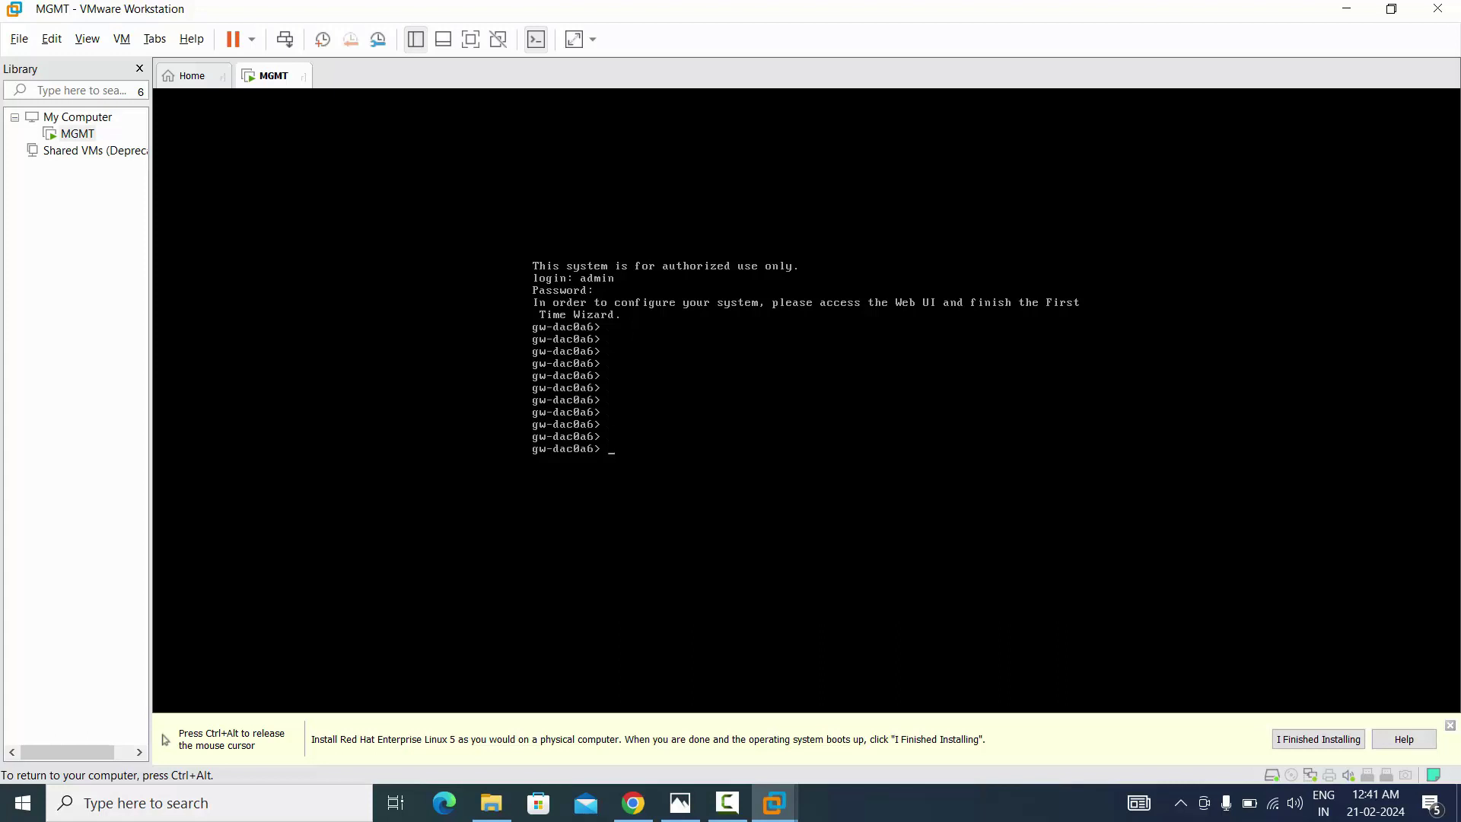
key(ctrl+alt)
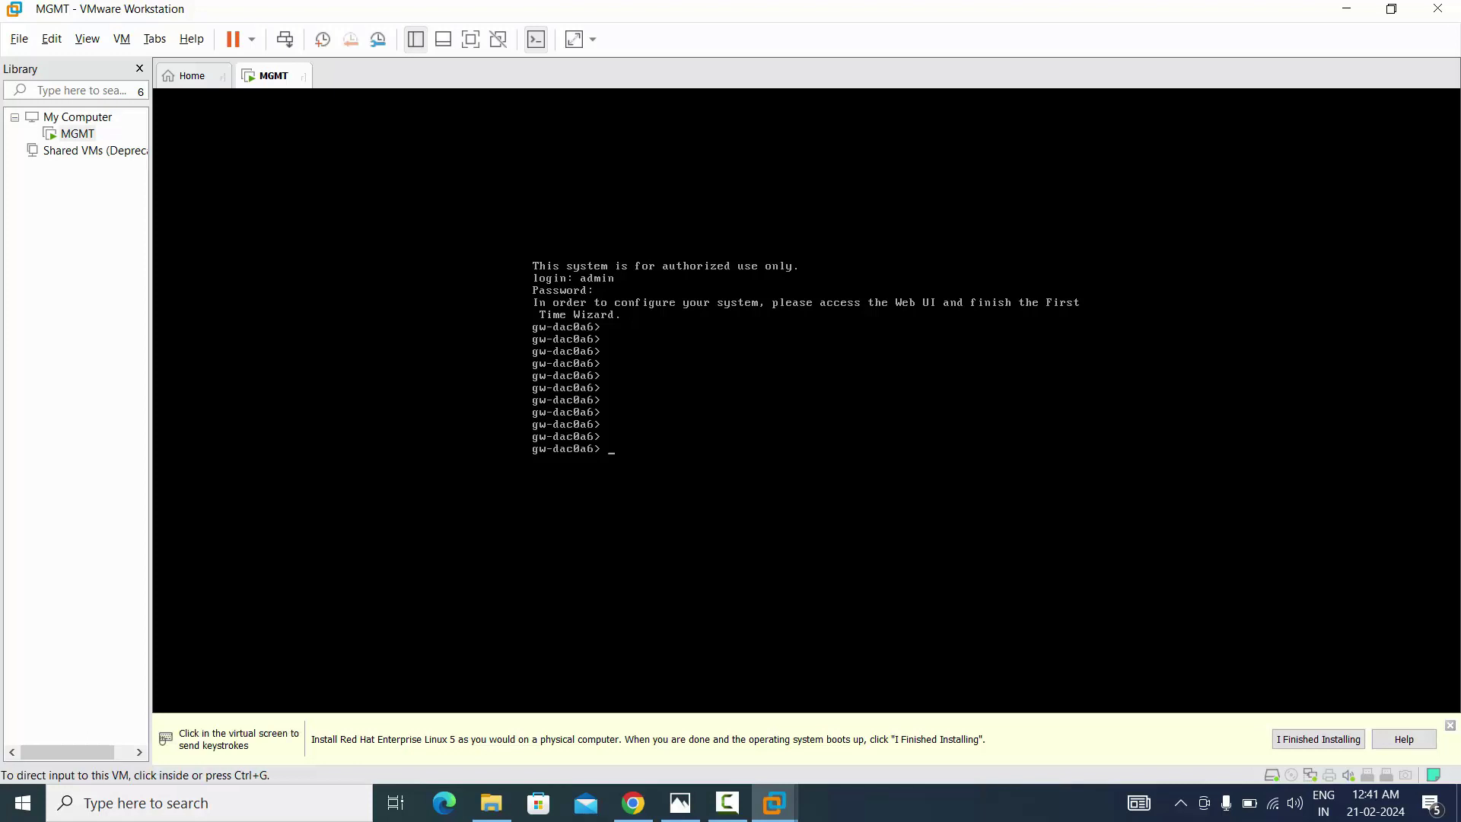
click(680, 803)
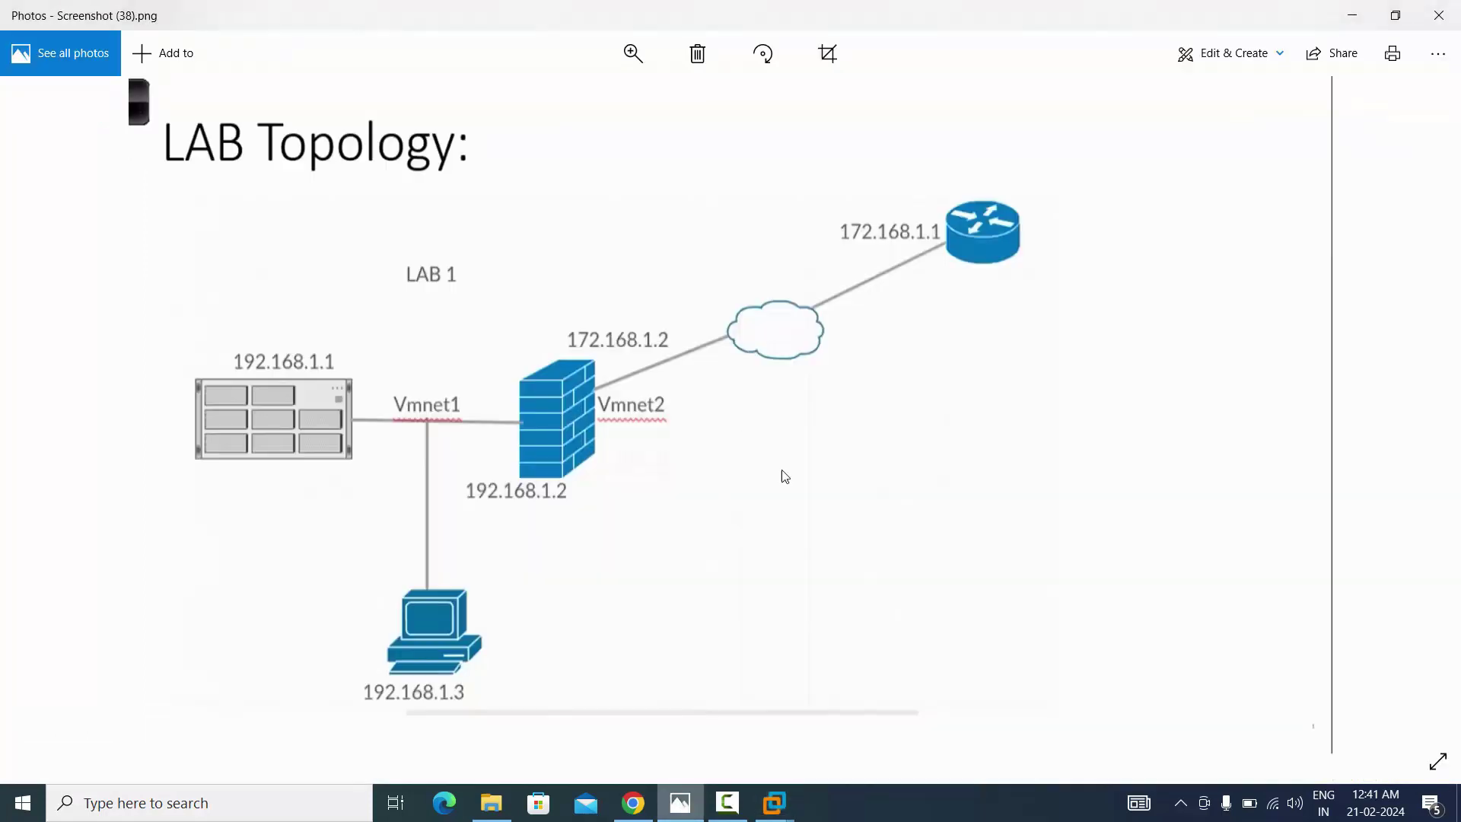